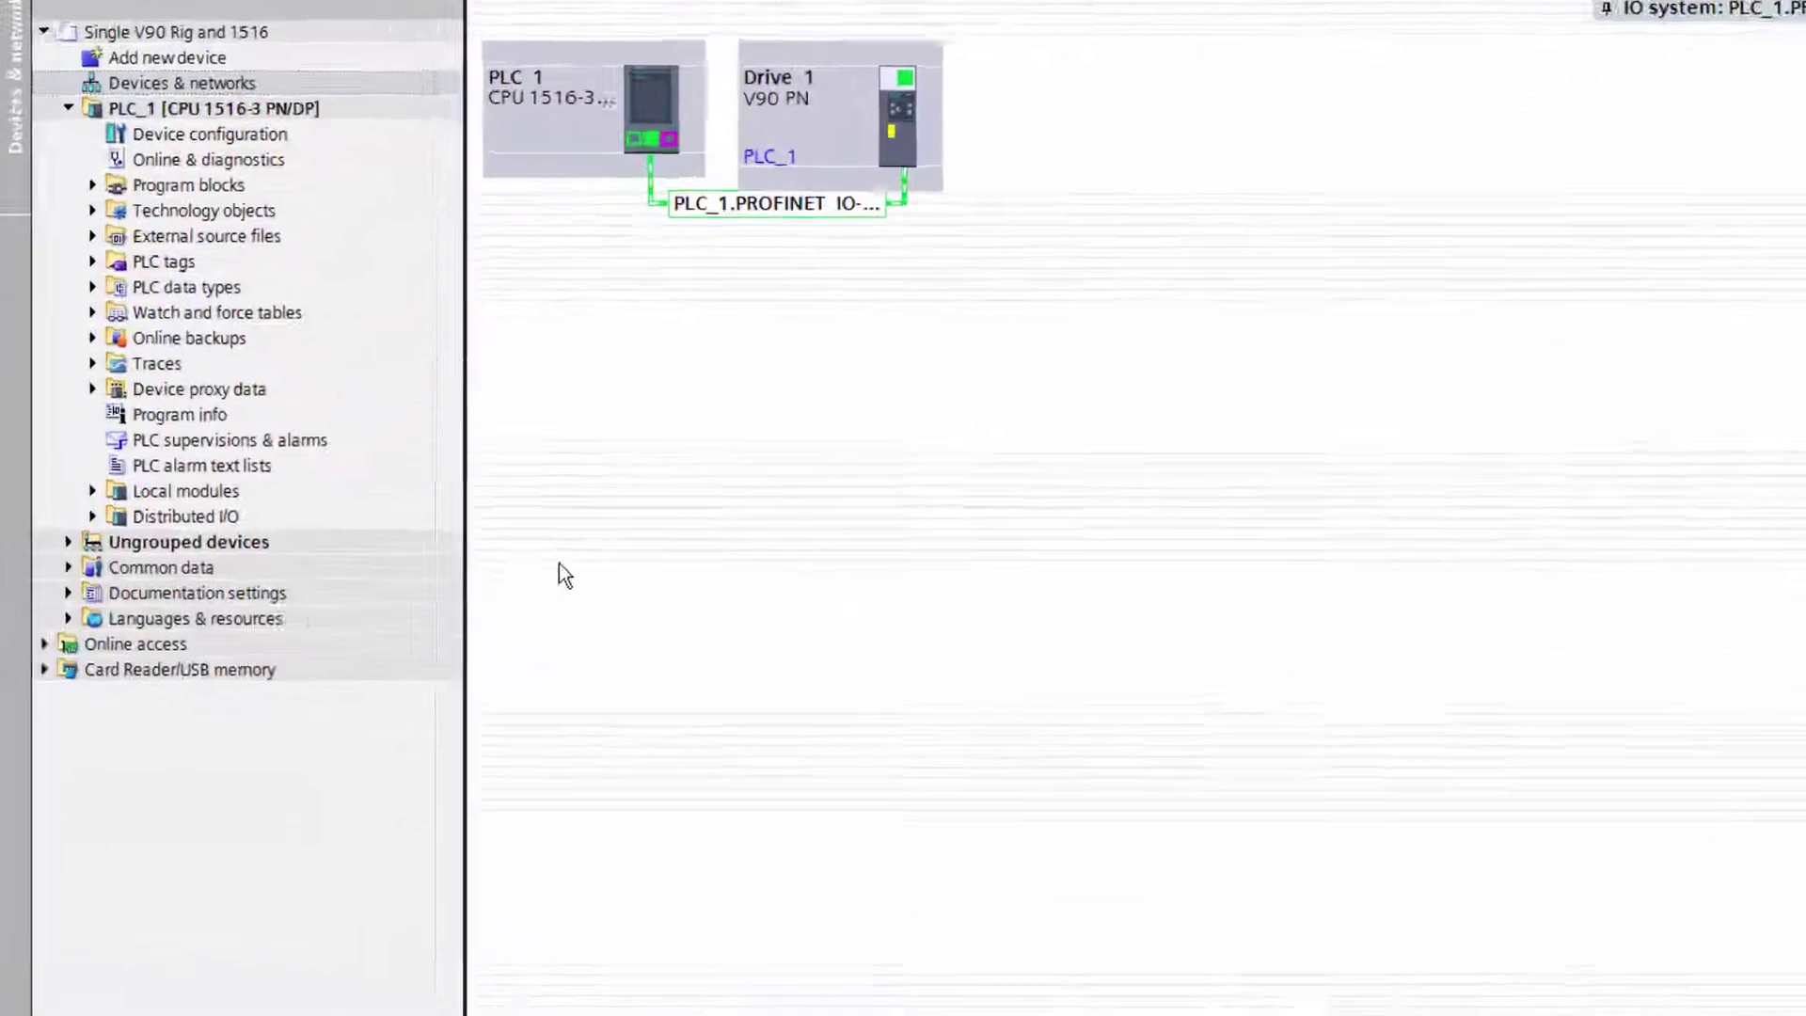
- Open Drive_1's Commissioning control panel under Ungrouped devices and go online with the drive
left_click(72, 537)
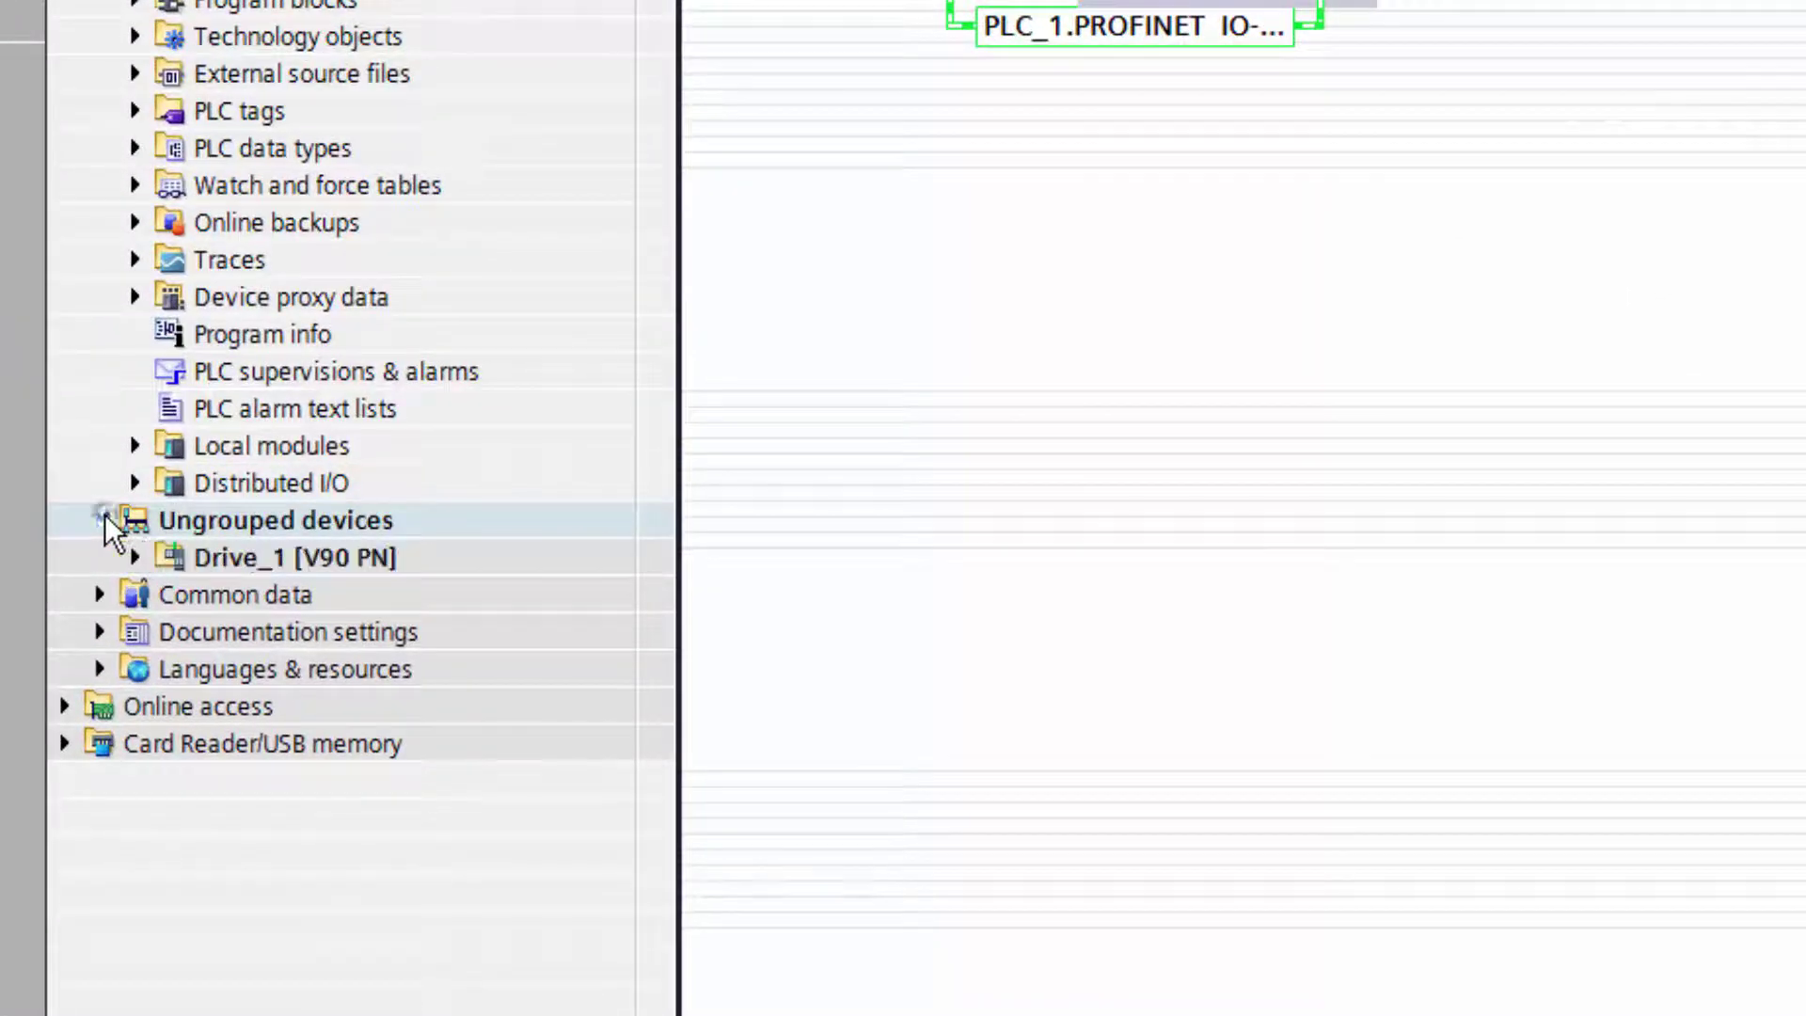
left_click(135, 557)
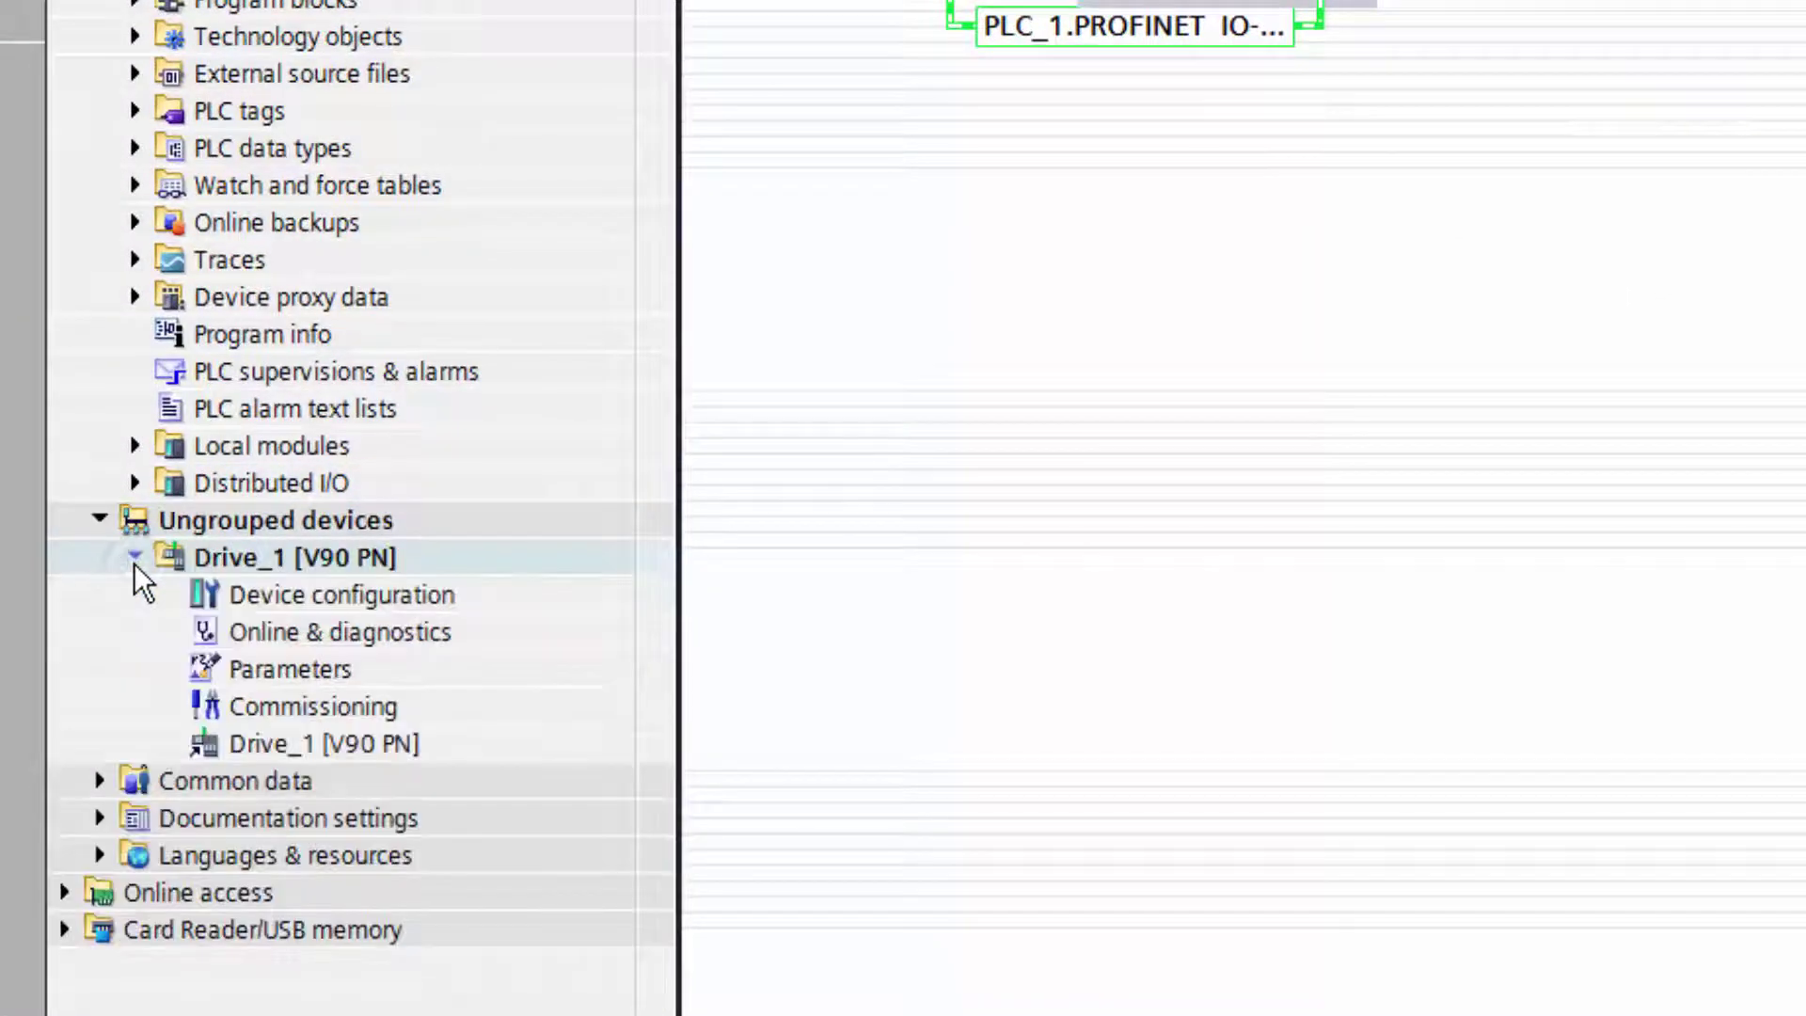
left_click(201, 705)
double_click(167, 721)
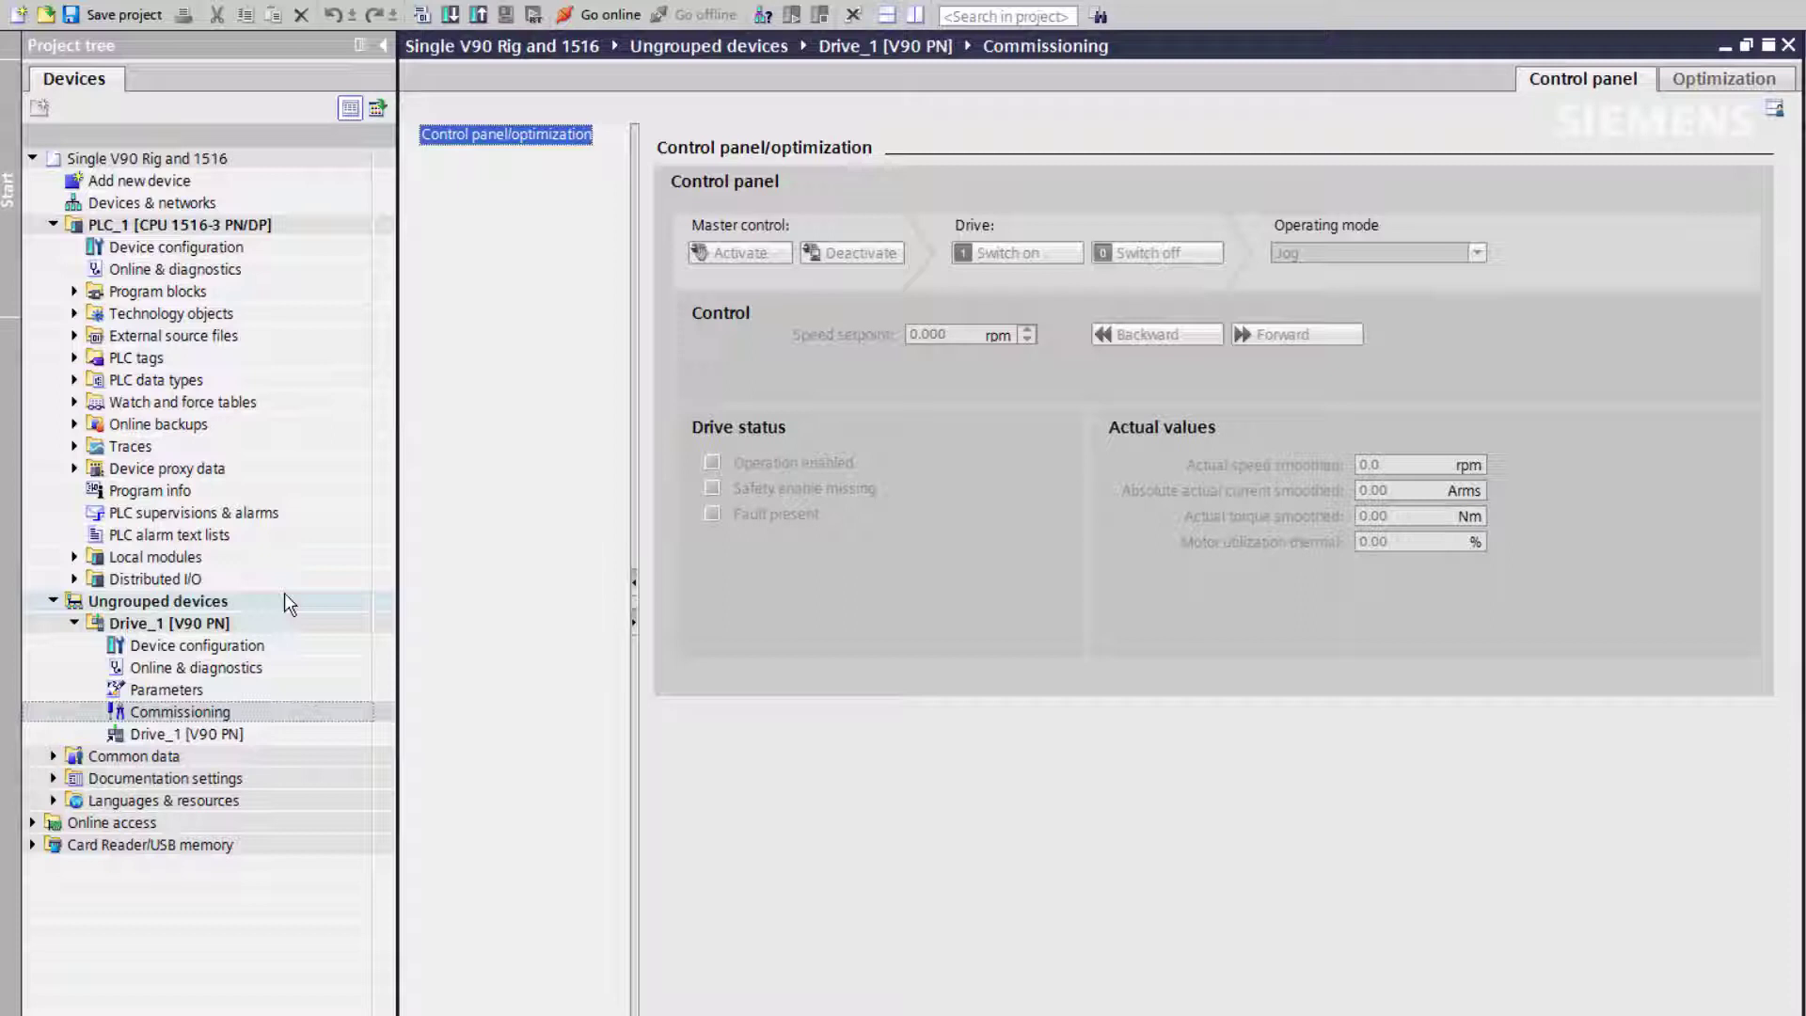
left_click(593, 21)
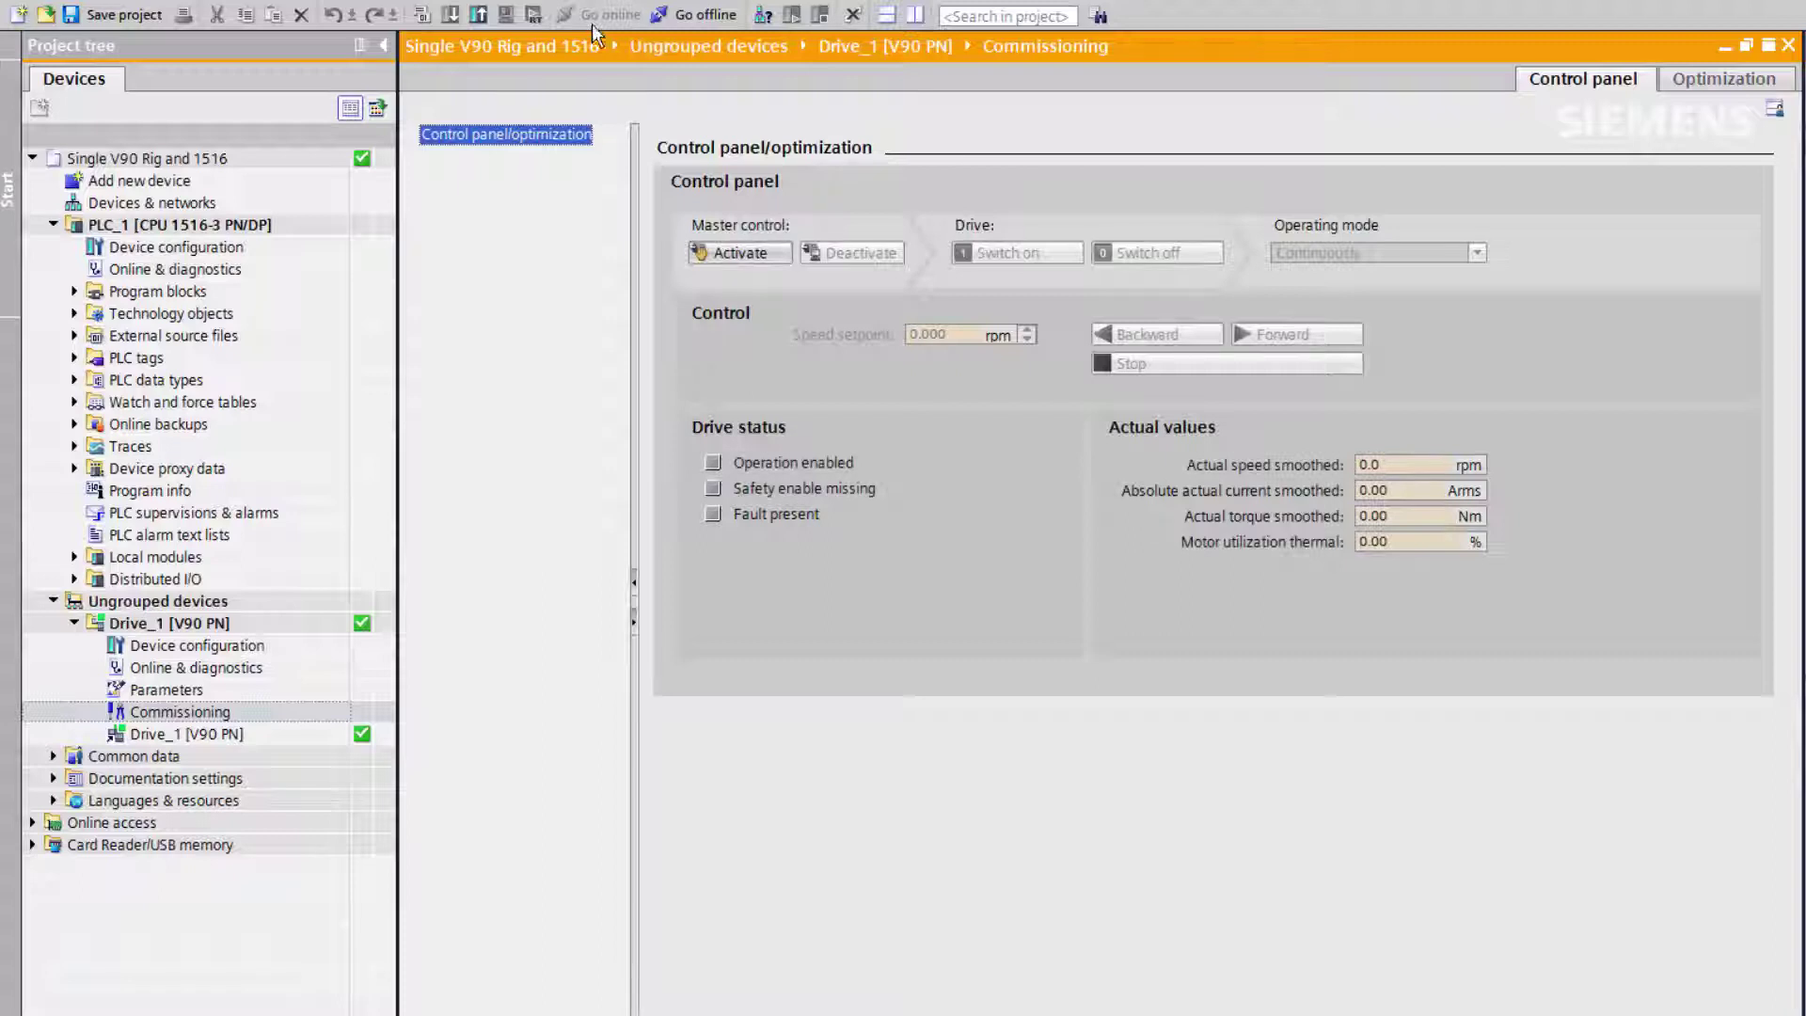
- Take master control of Drive_1 and switch the drive on
left_click(738, 252)
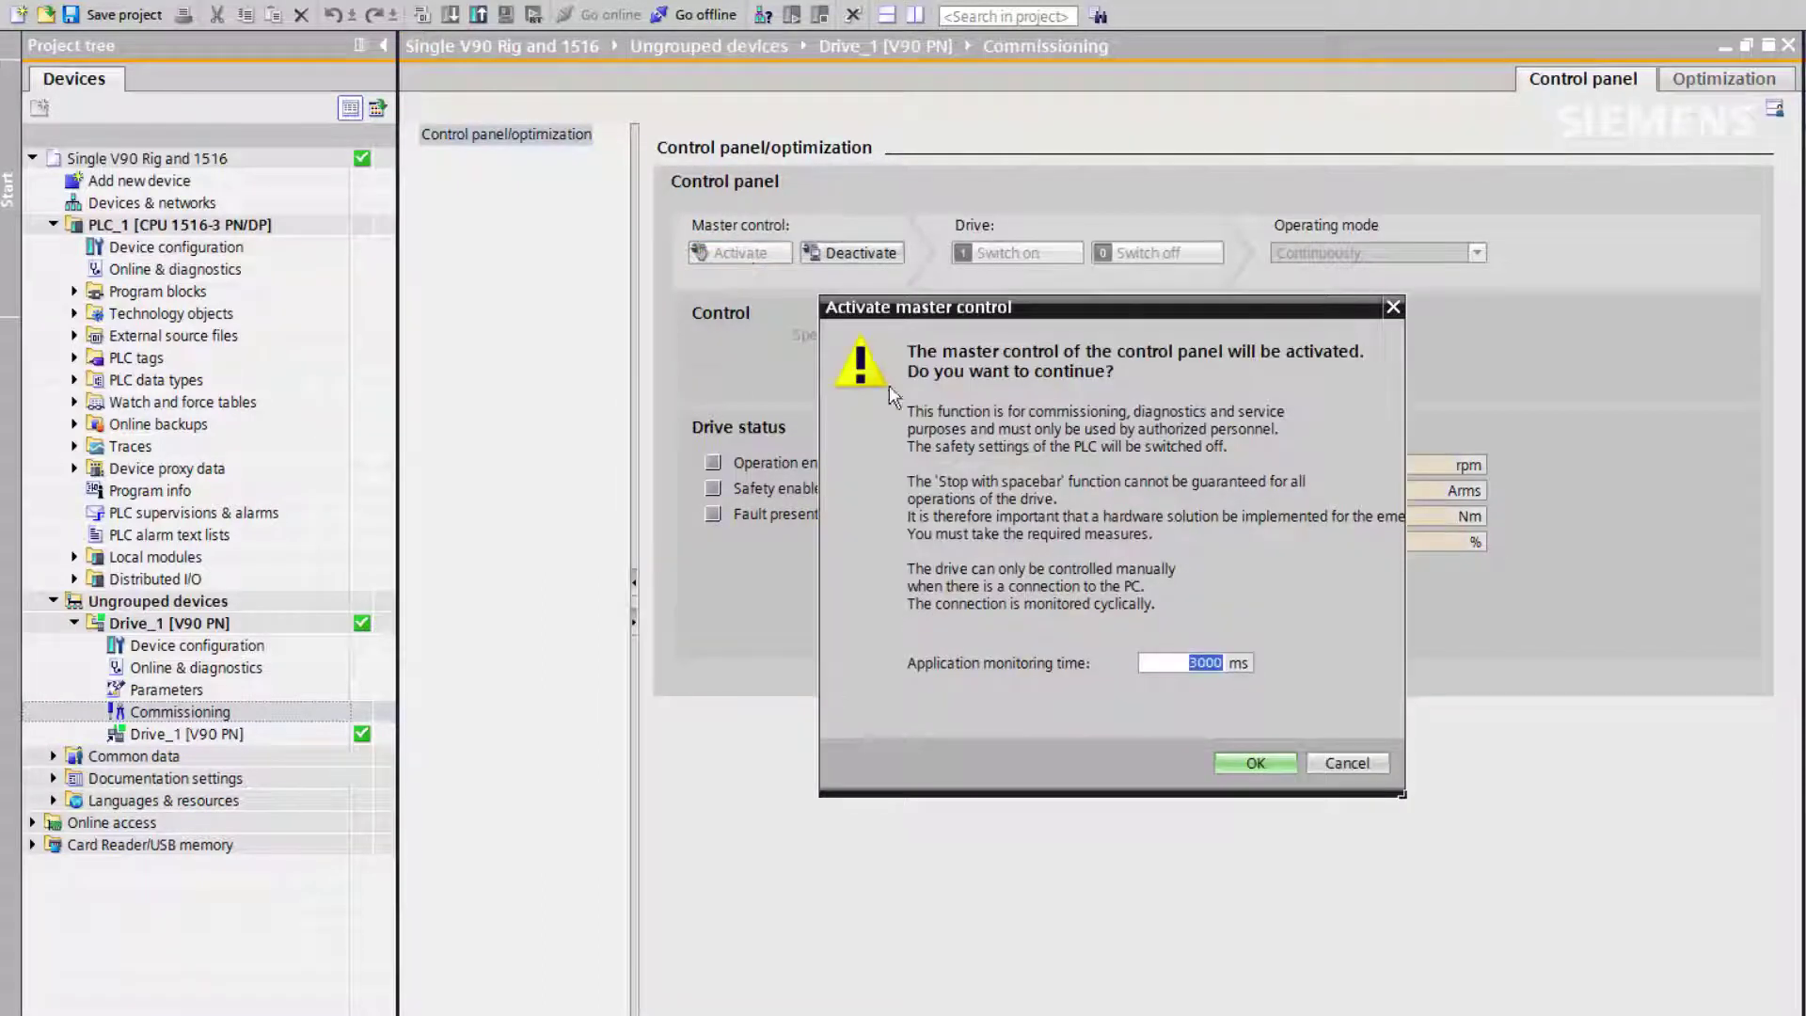
left_click(1255, 770)
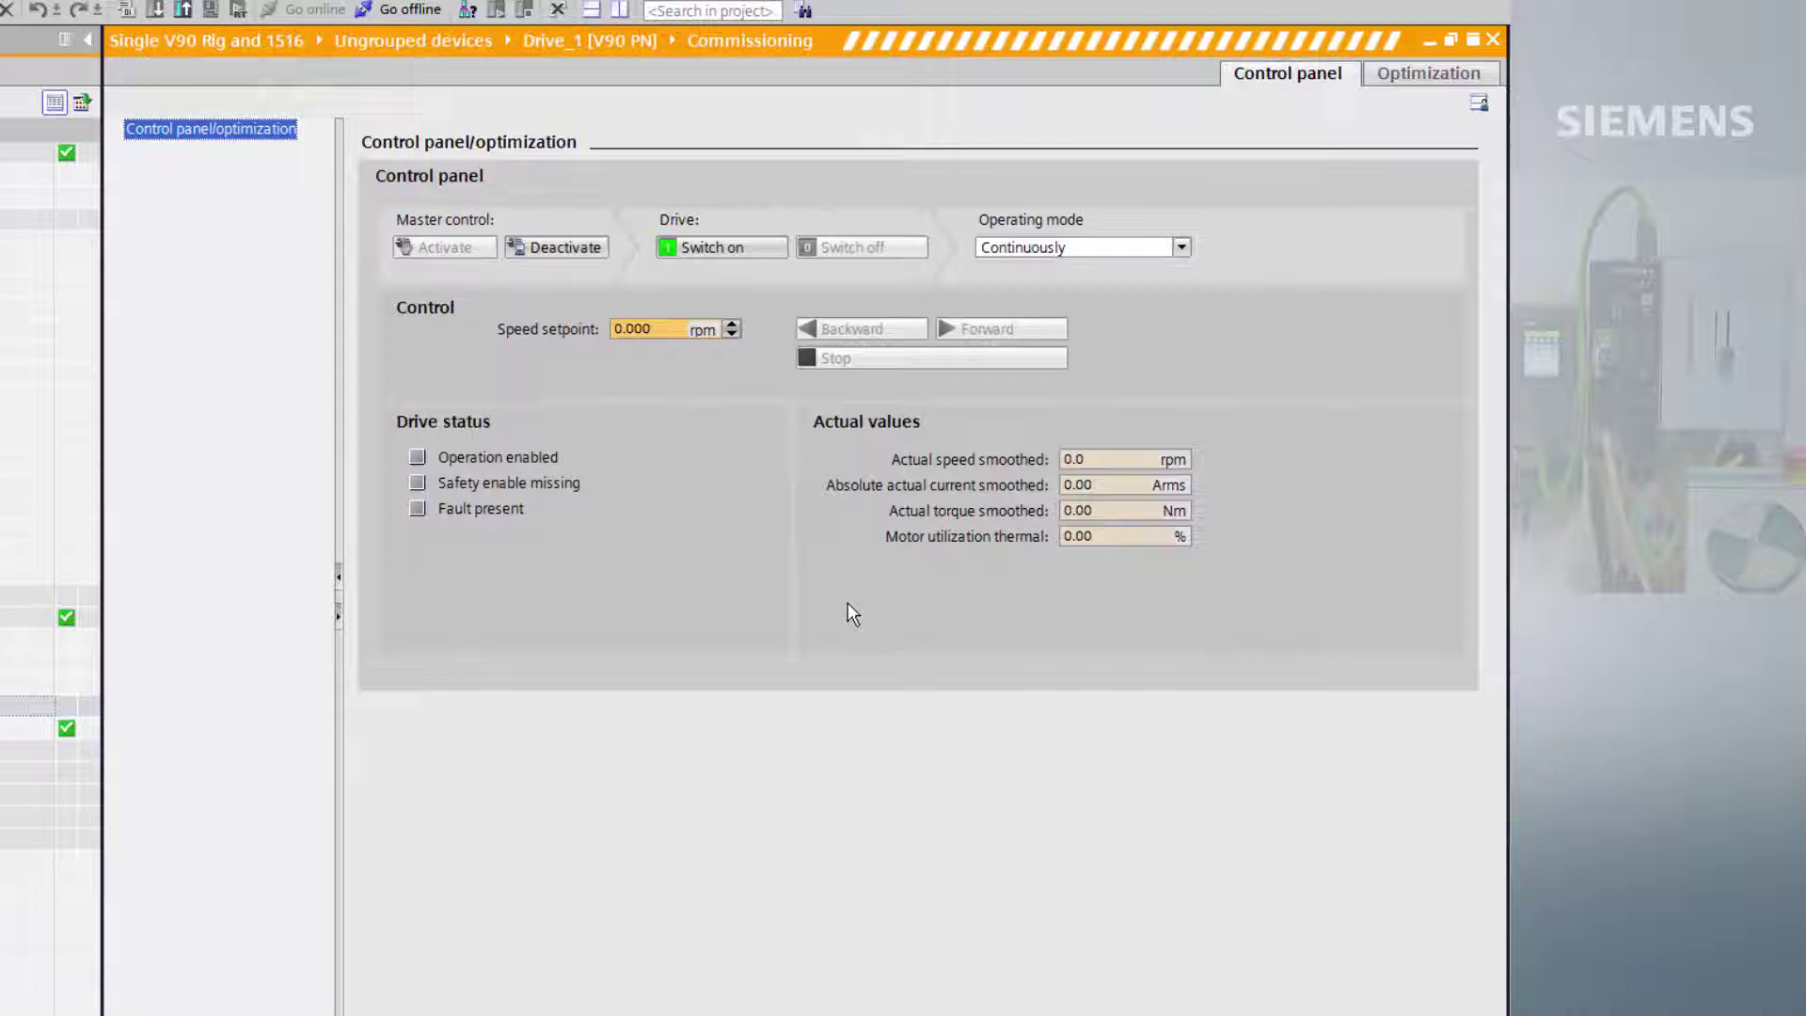
left_click(726, 249)
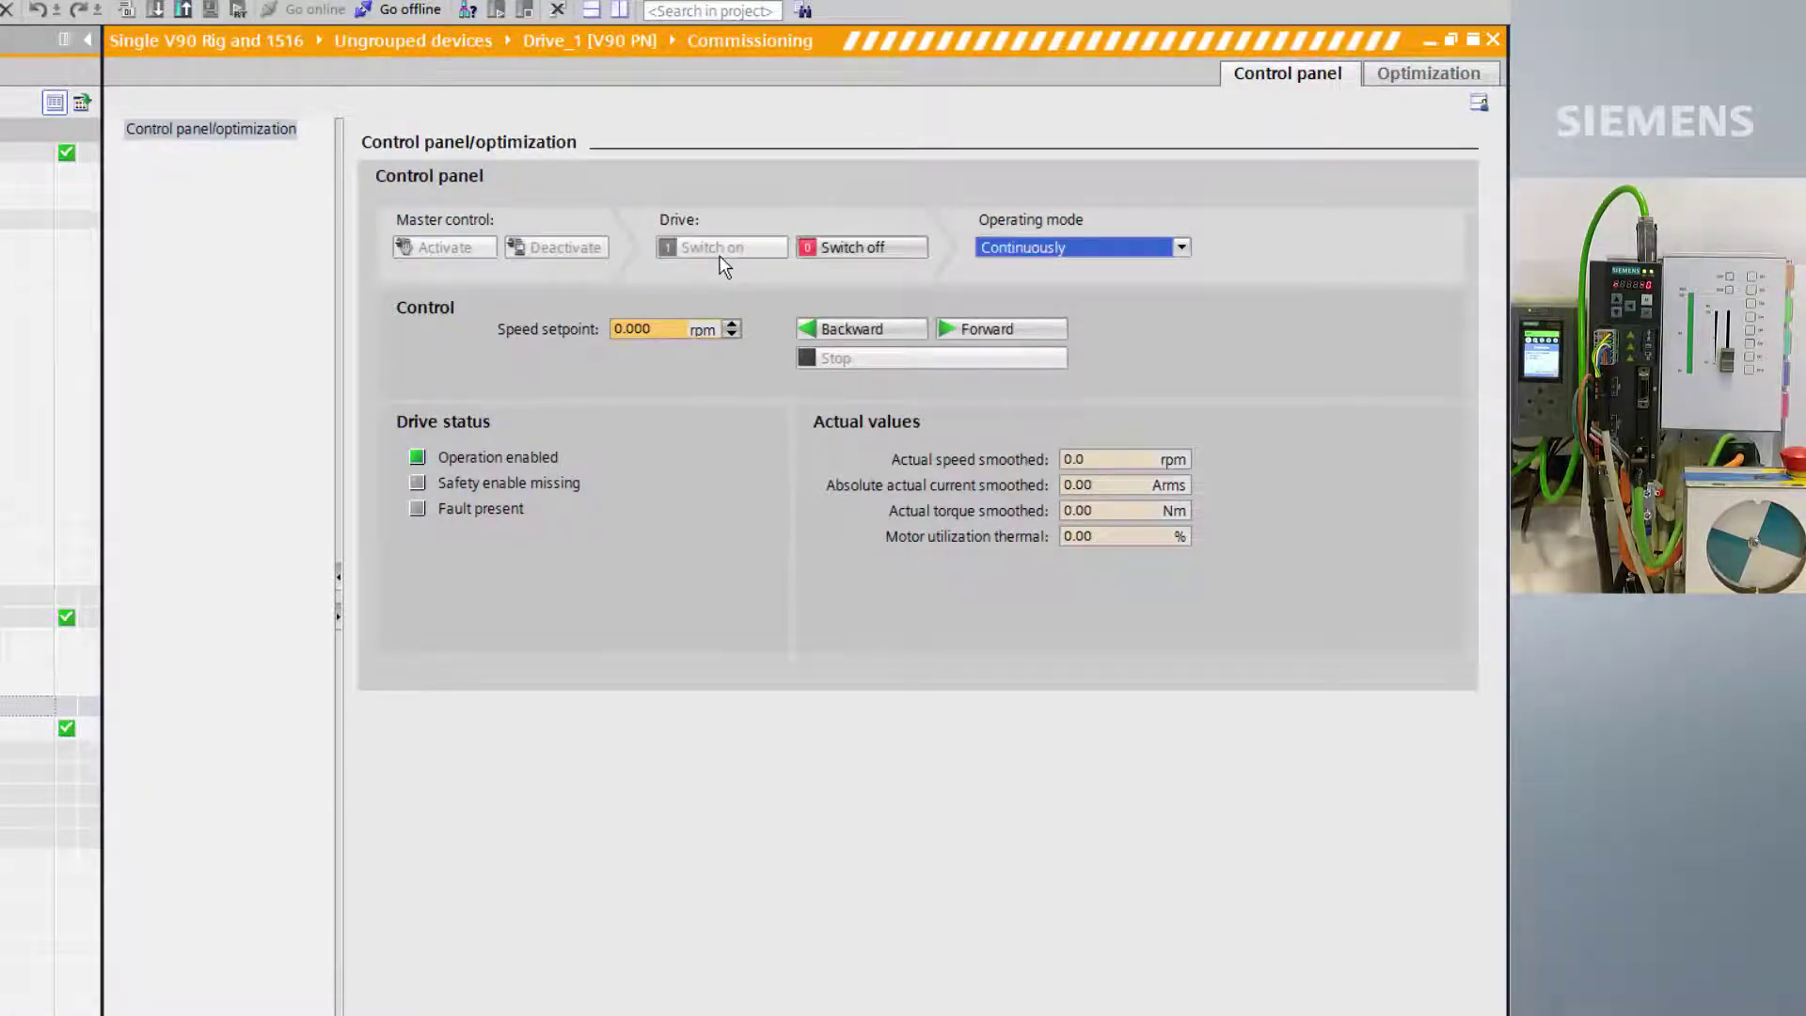
- Set a 100 rpm setpoint, run the motor forward then backward, and switch it off
left_click_drag(666, 329, 608, 328)
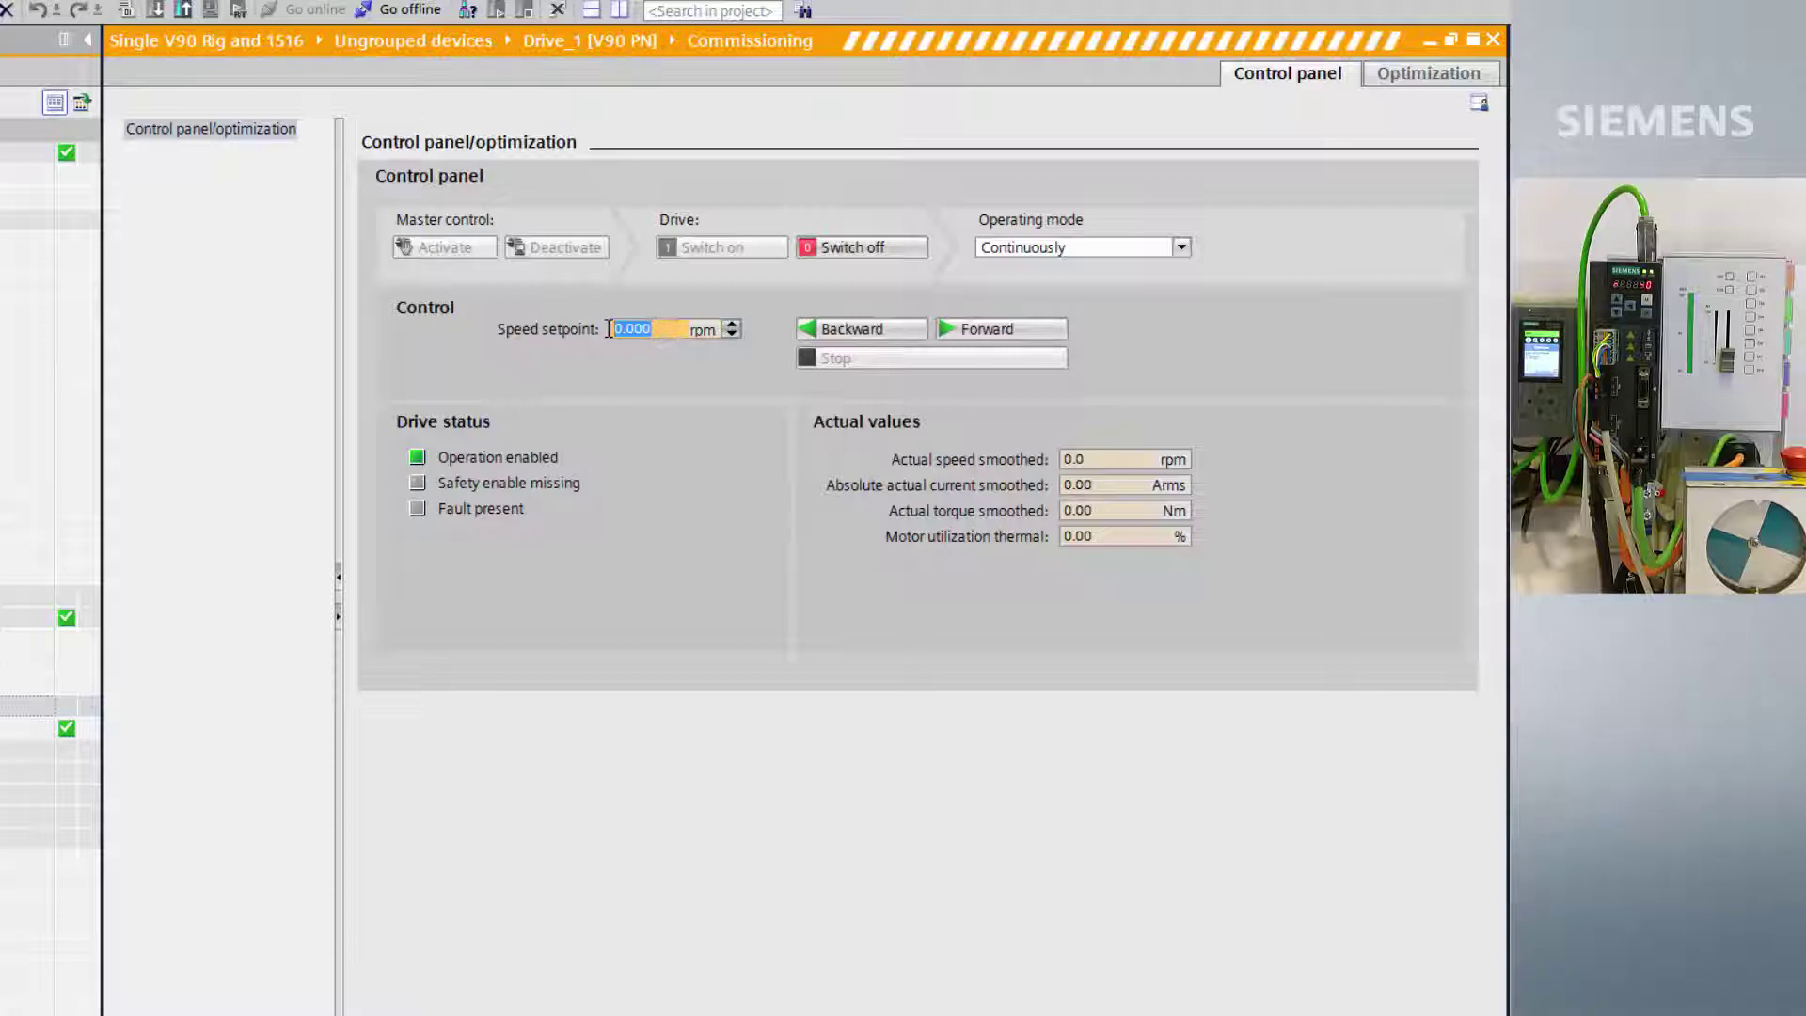
type("1")
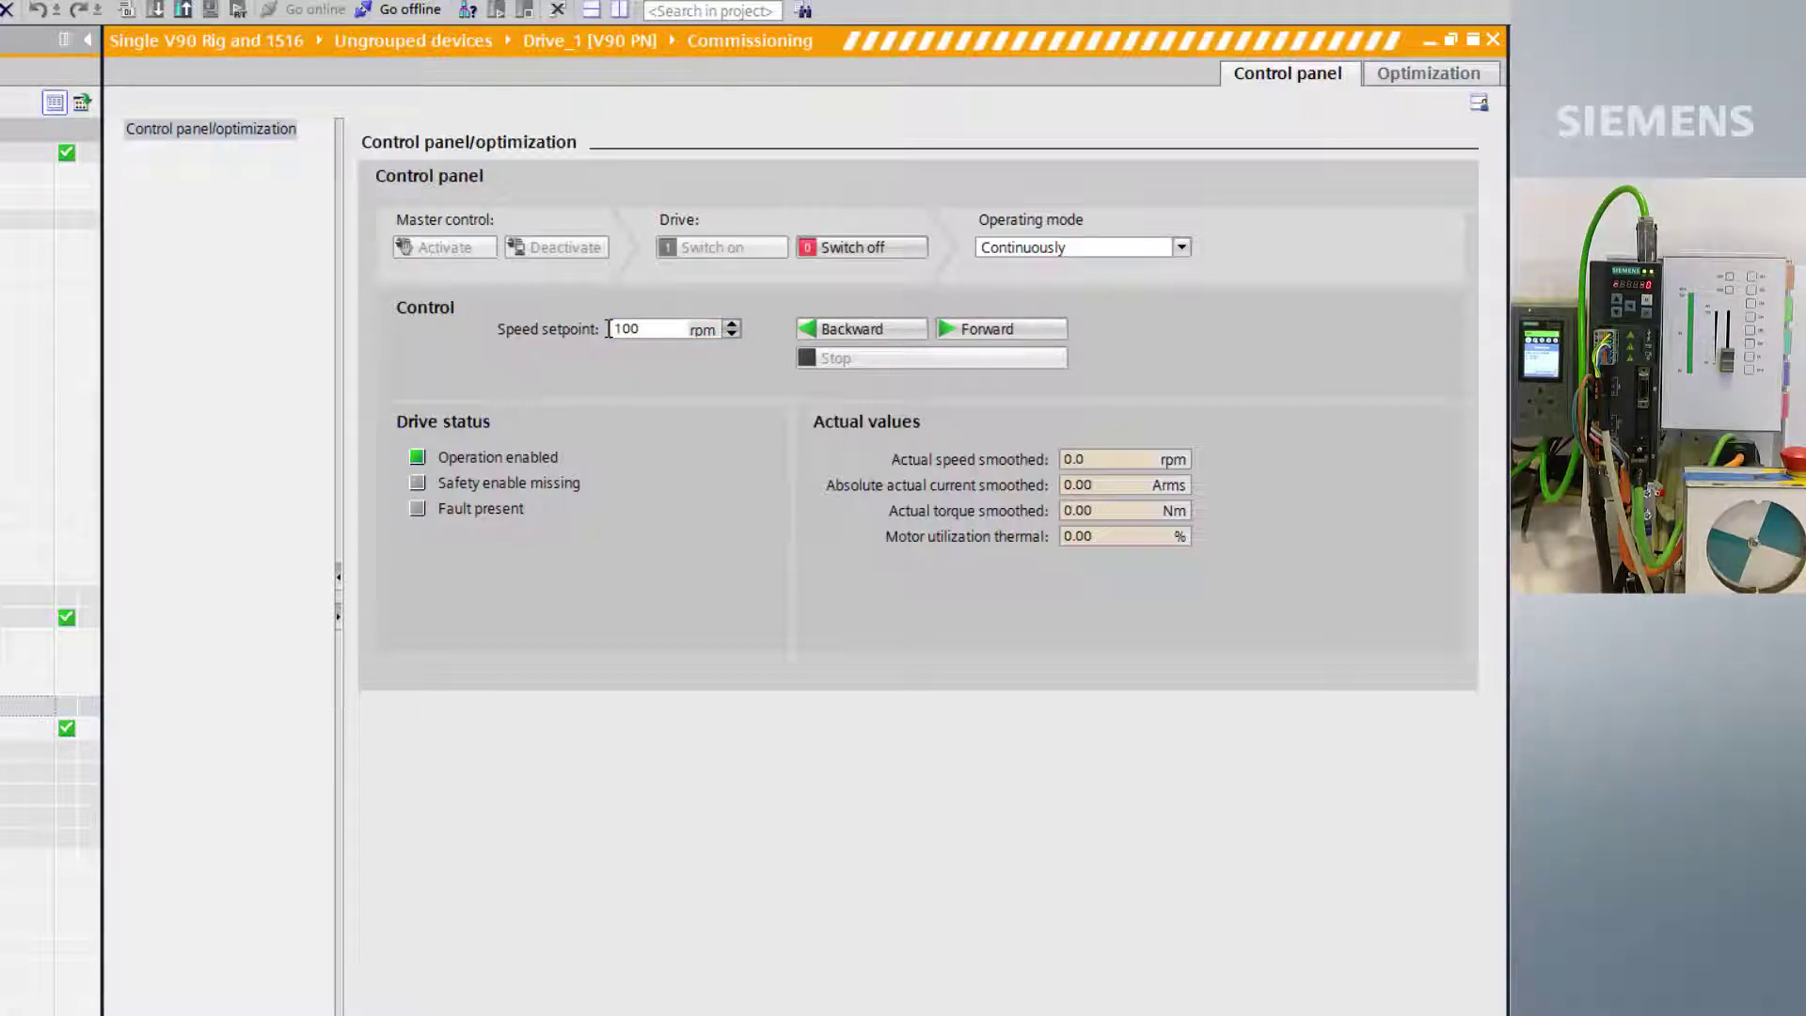
key("Return")
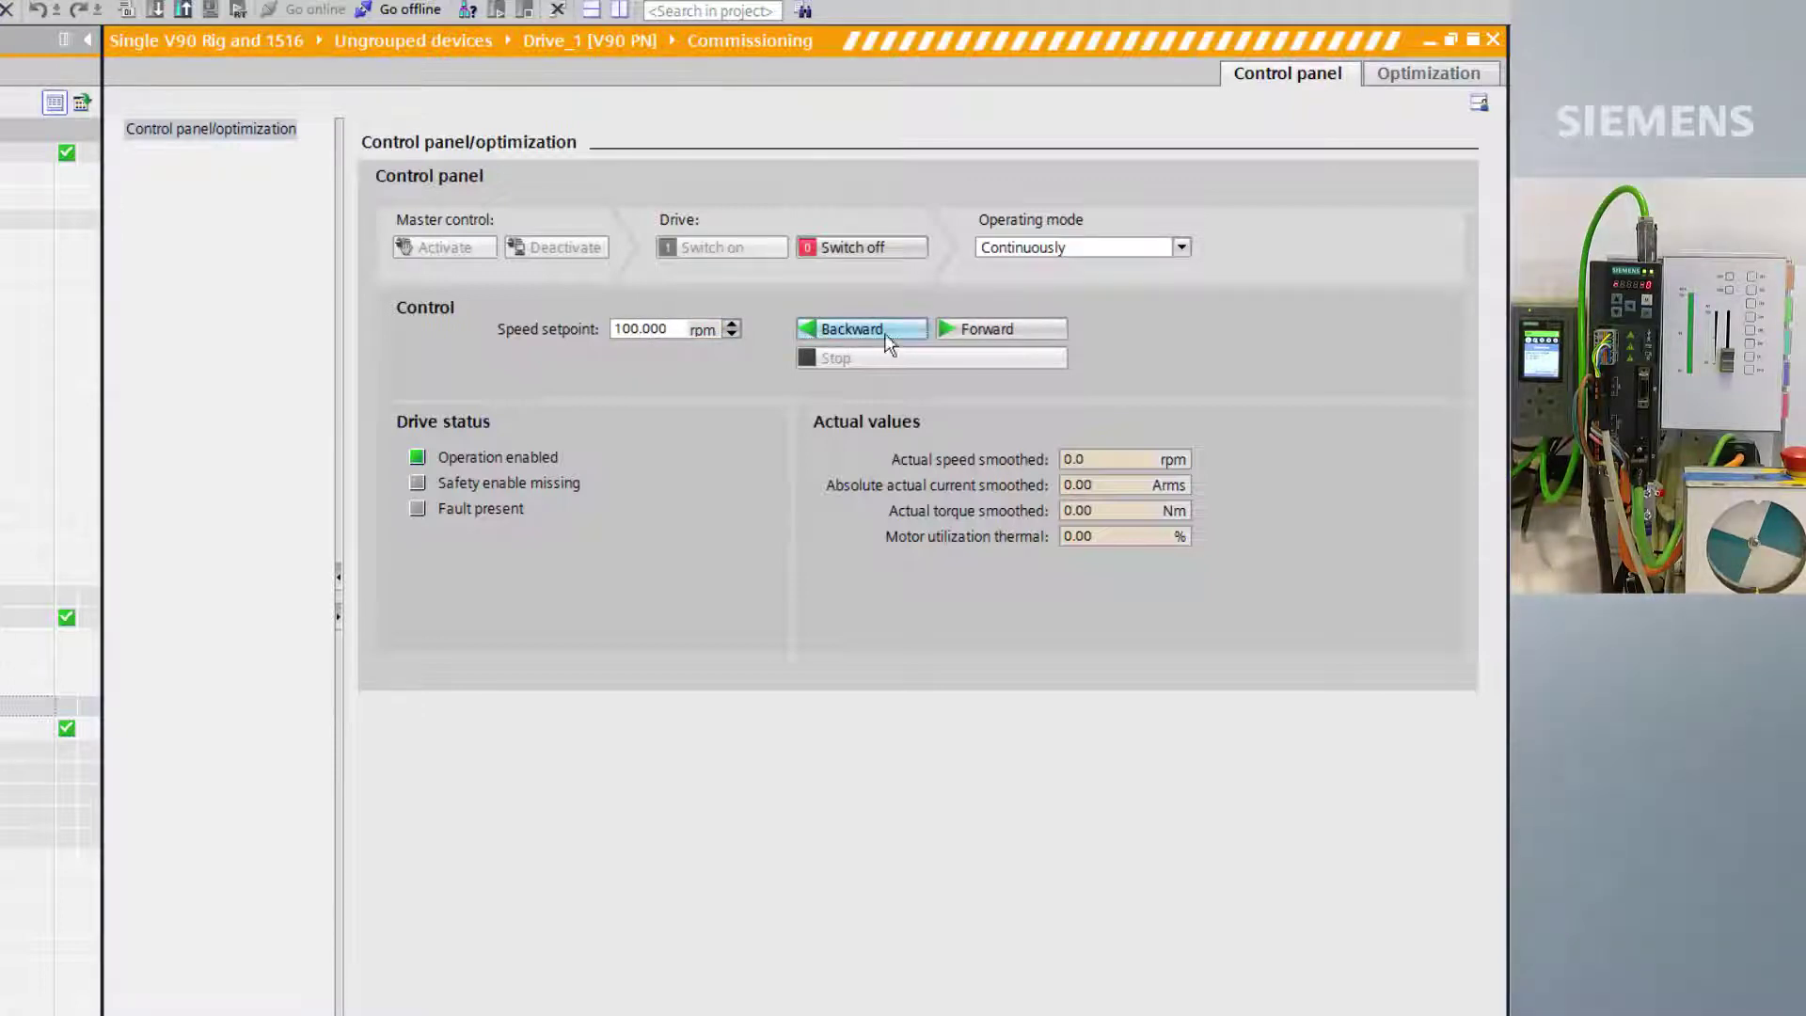
left_click(945, 333)
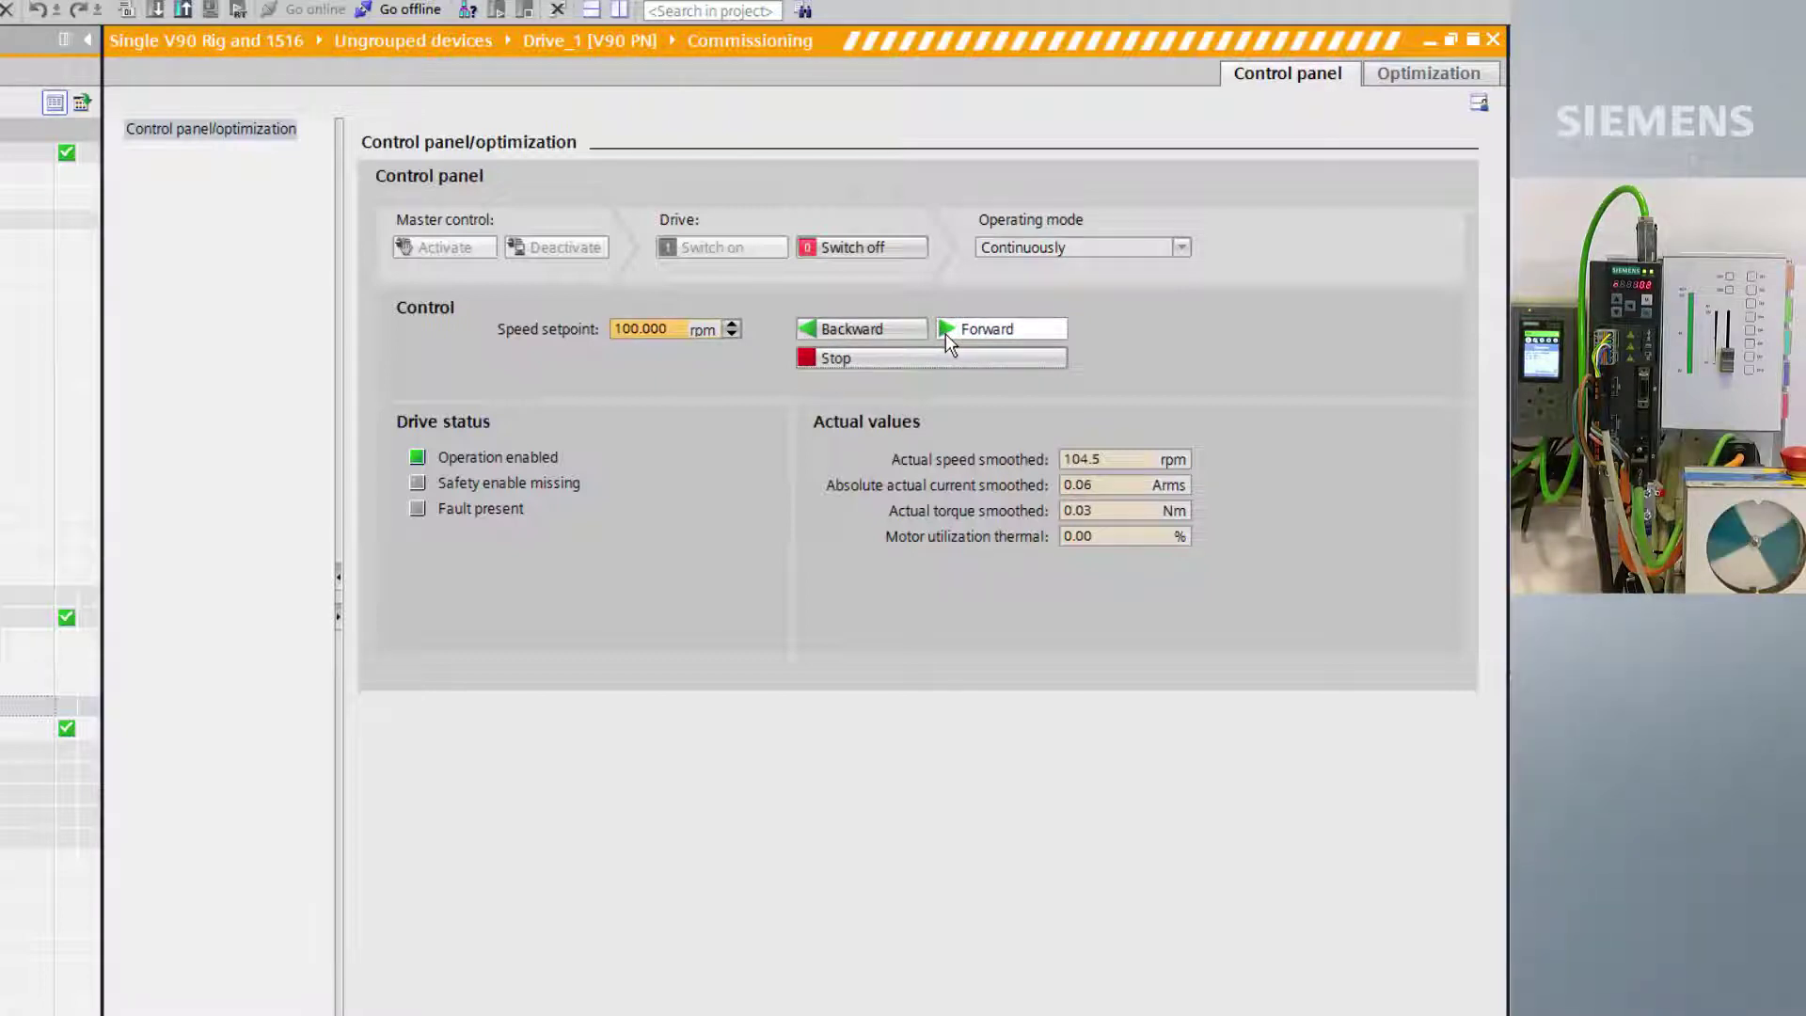
left_click(914, 358)
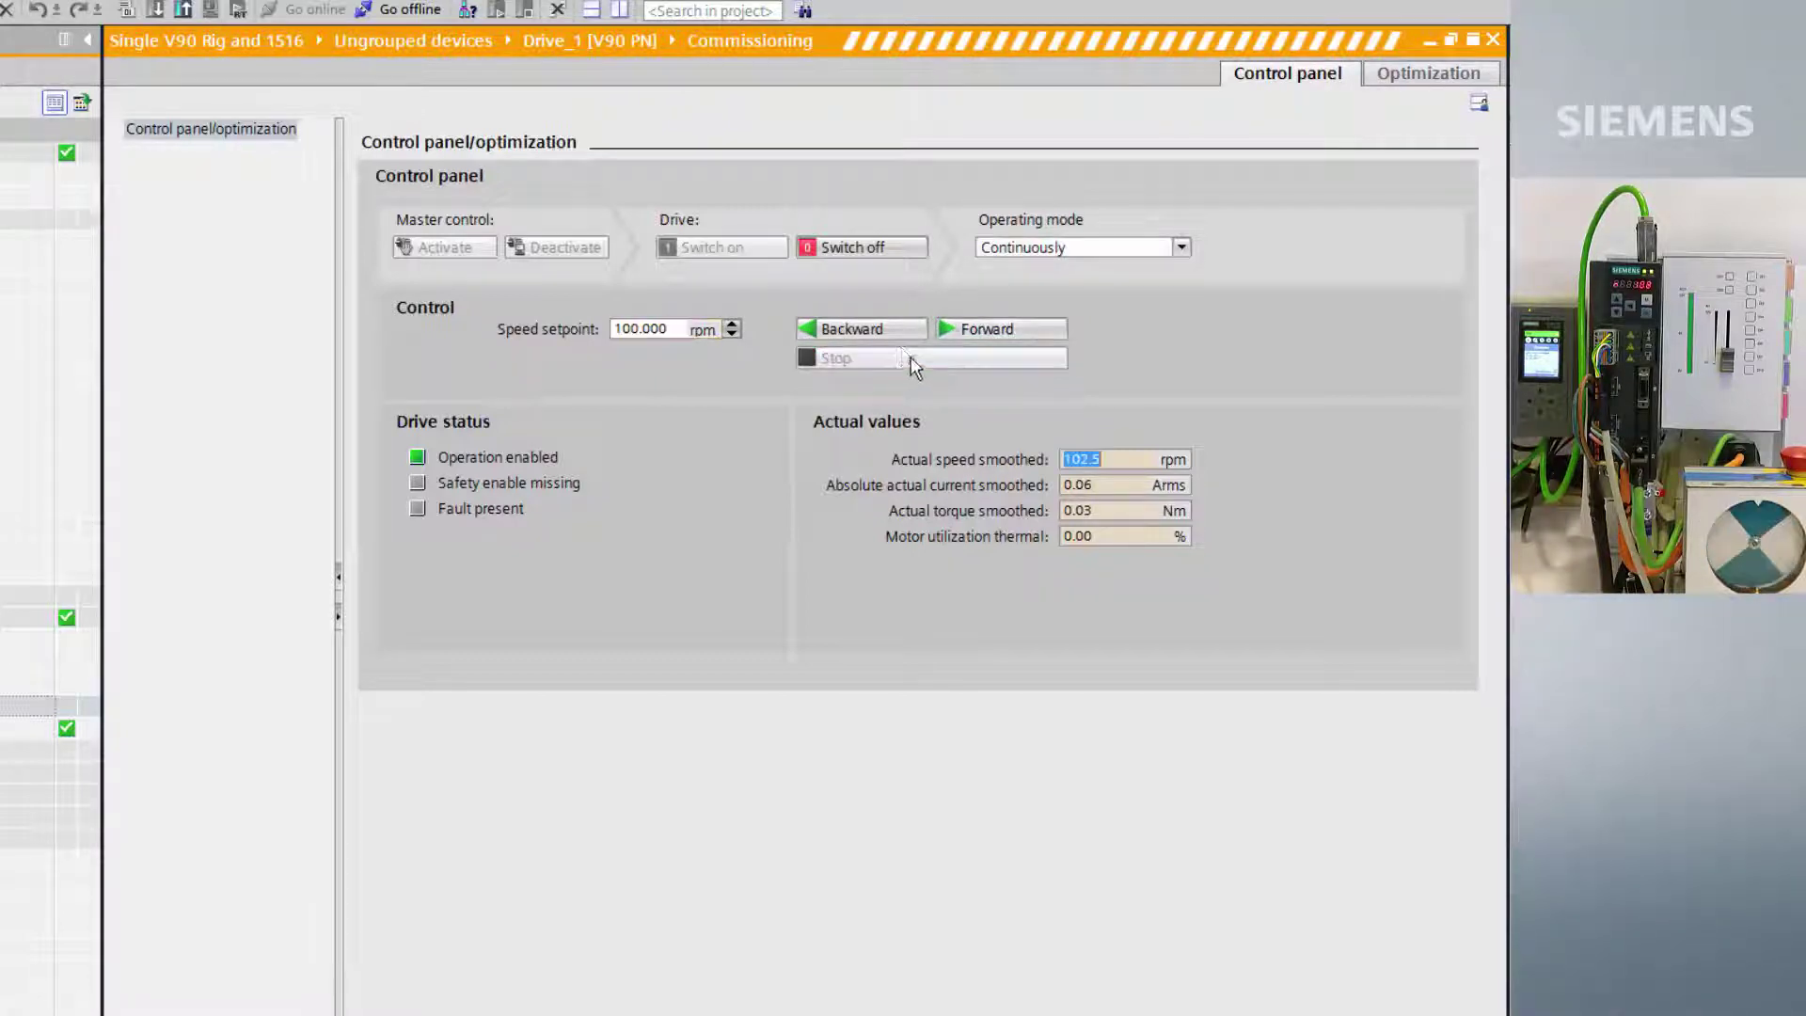
left_click(884, 329)
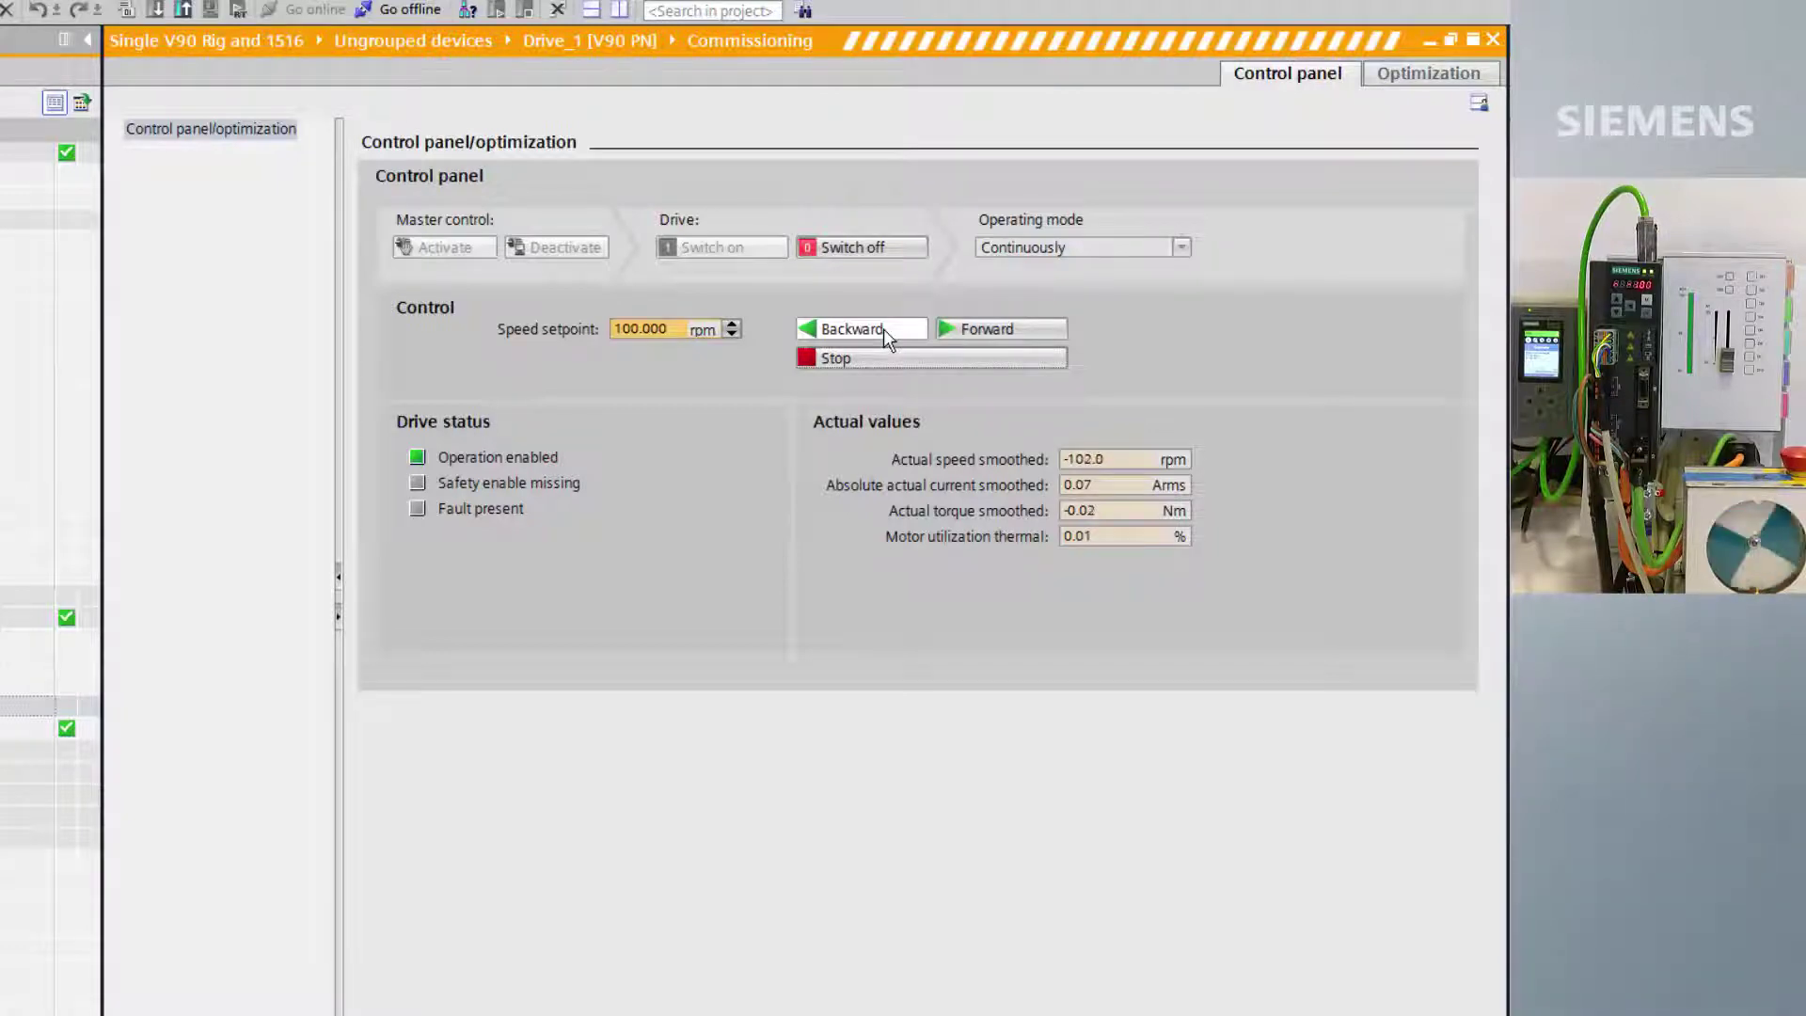
left_click(883, 356)
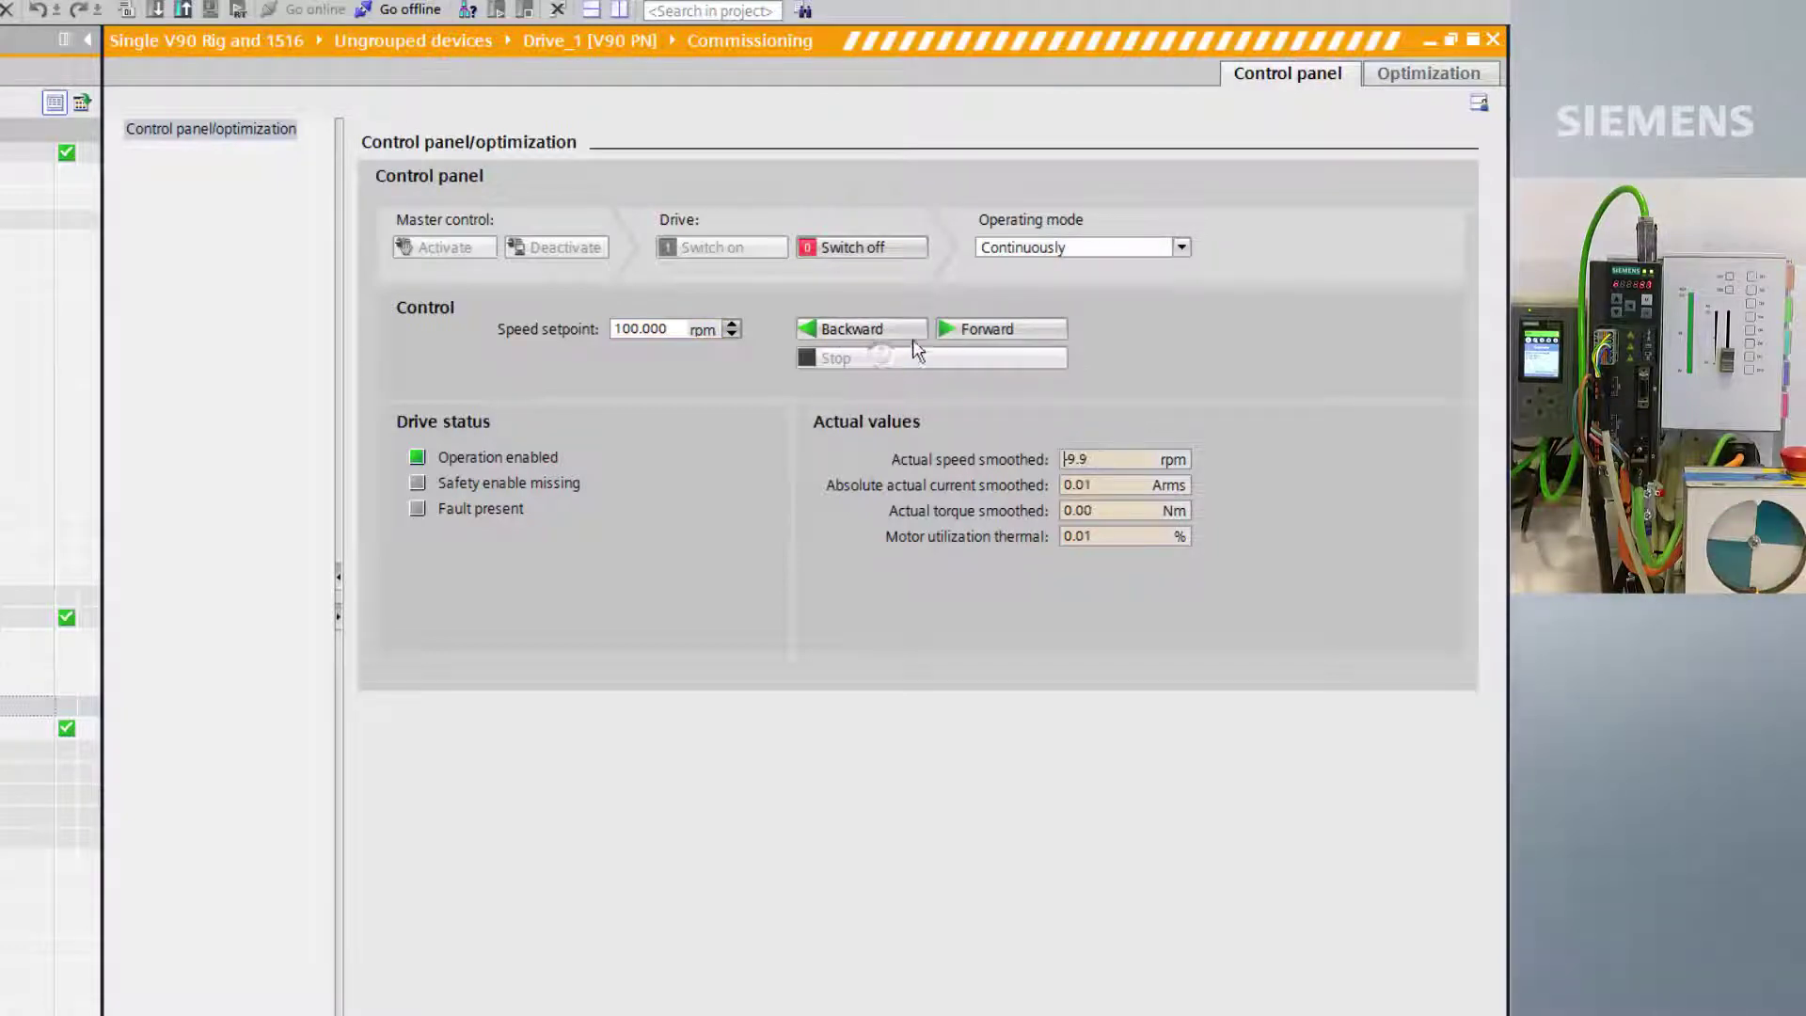
left_click(848, 256)
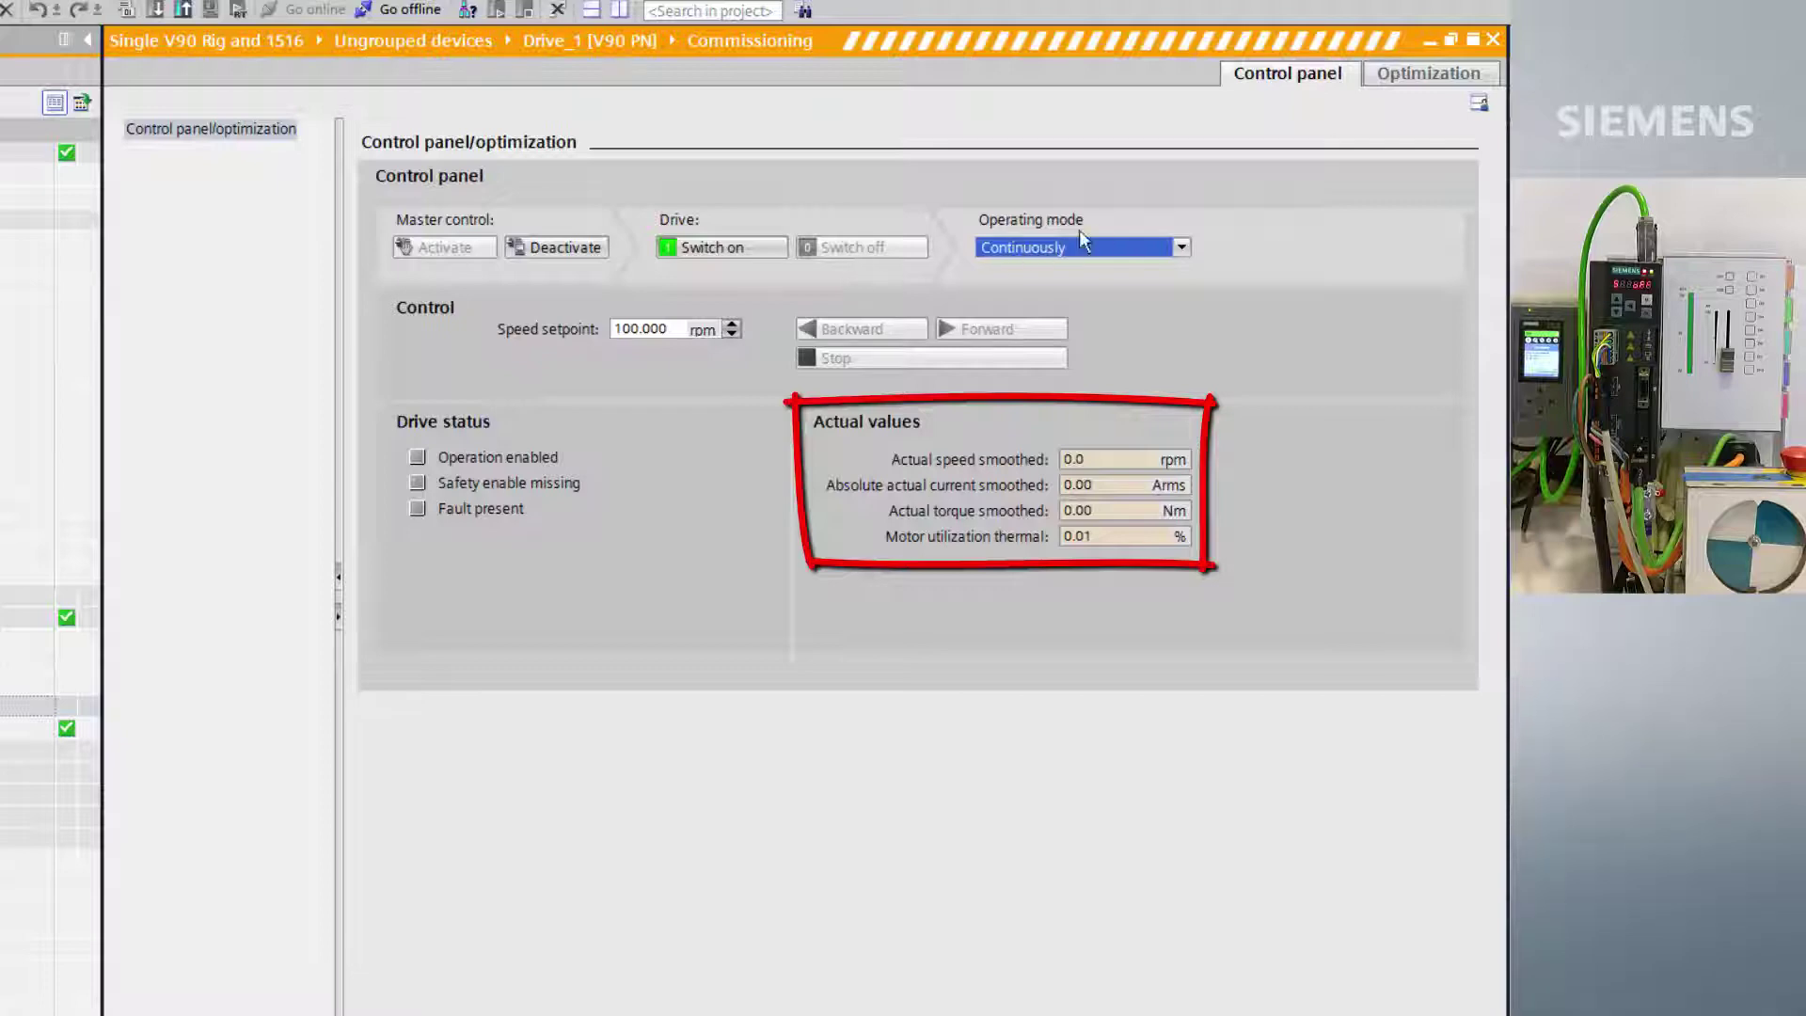
- Show Drive_1's Optimization page with Further values enabled and review the filter settings
left_click(1390, 71)
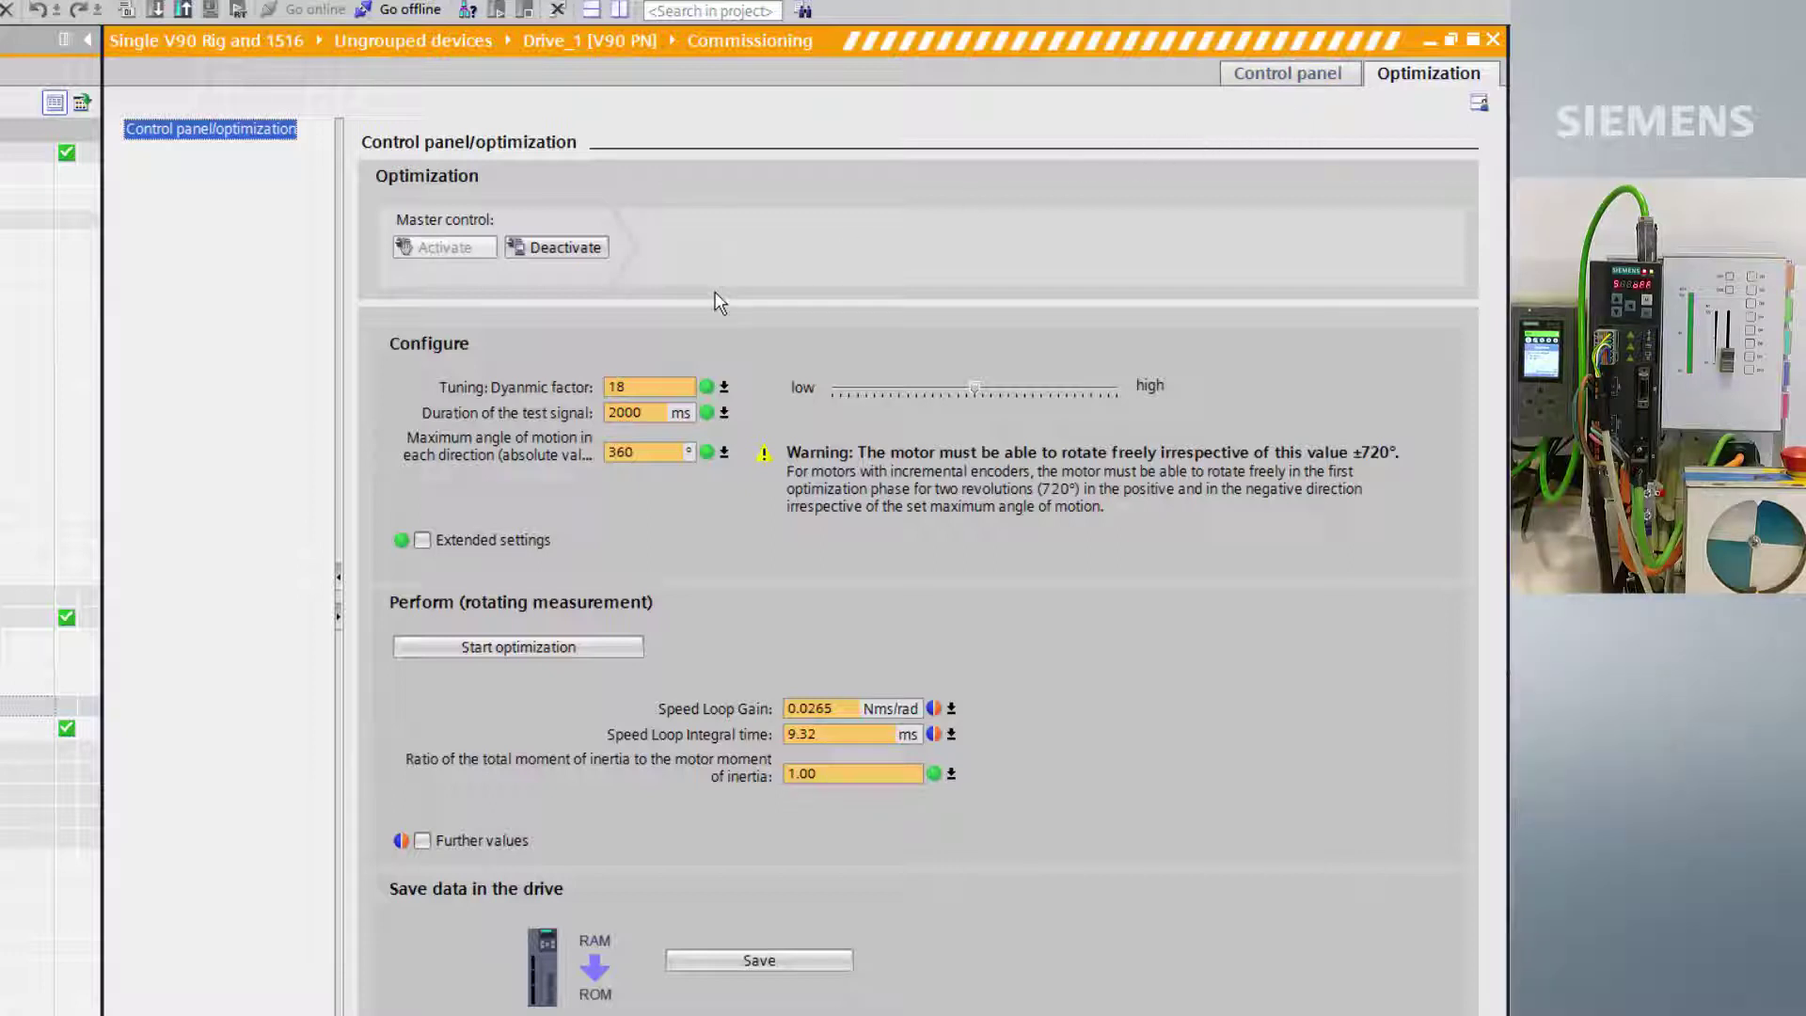
left_click(424, 839)
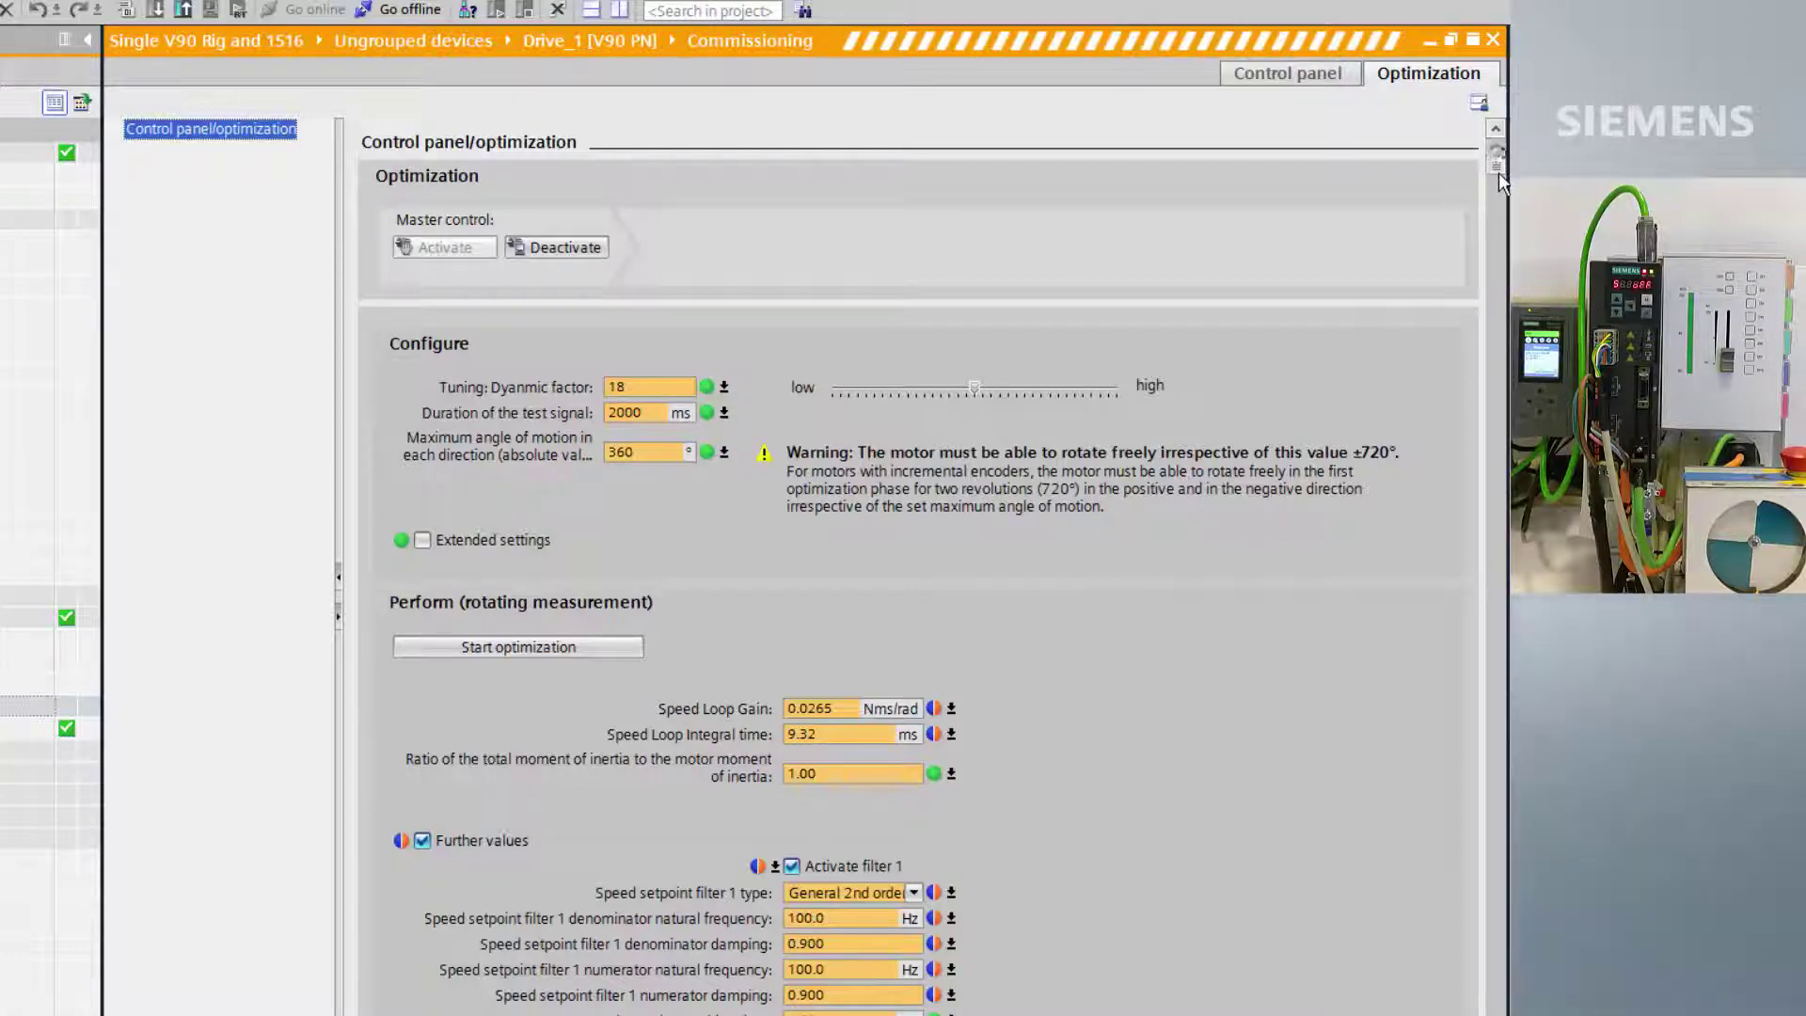
scroll(1496, 160, "down", 5)
scroll(917, 565, "down", 2)
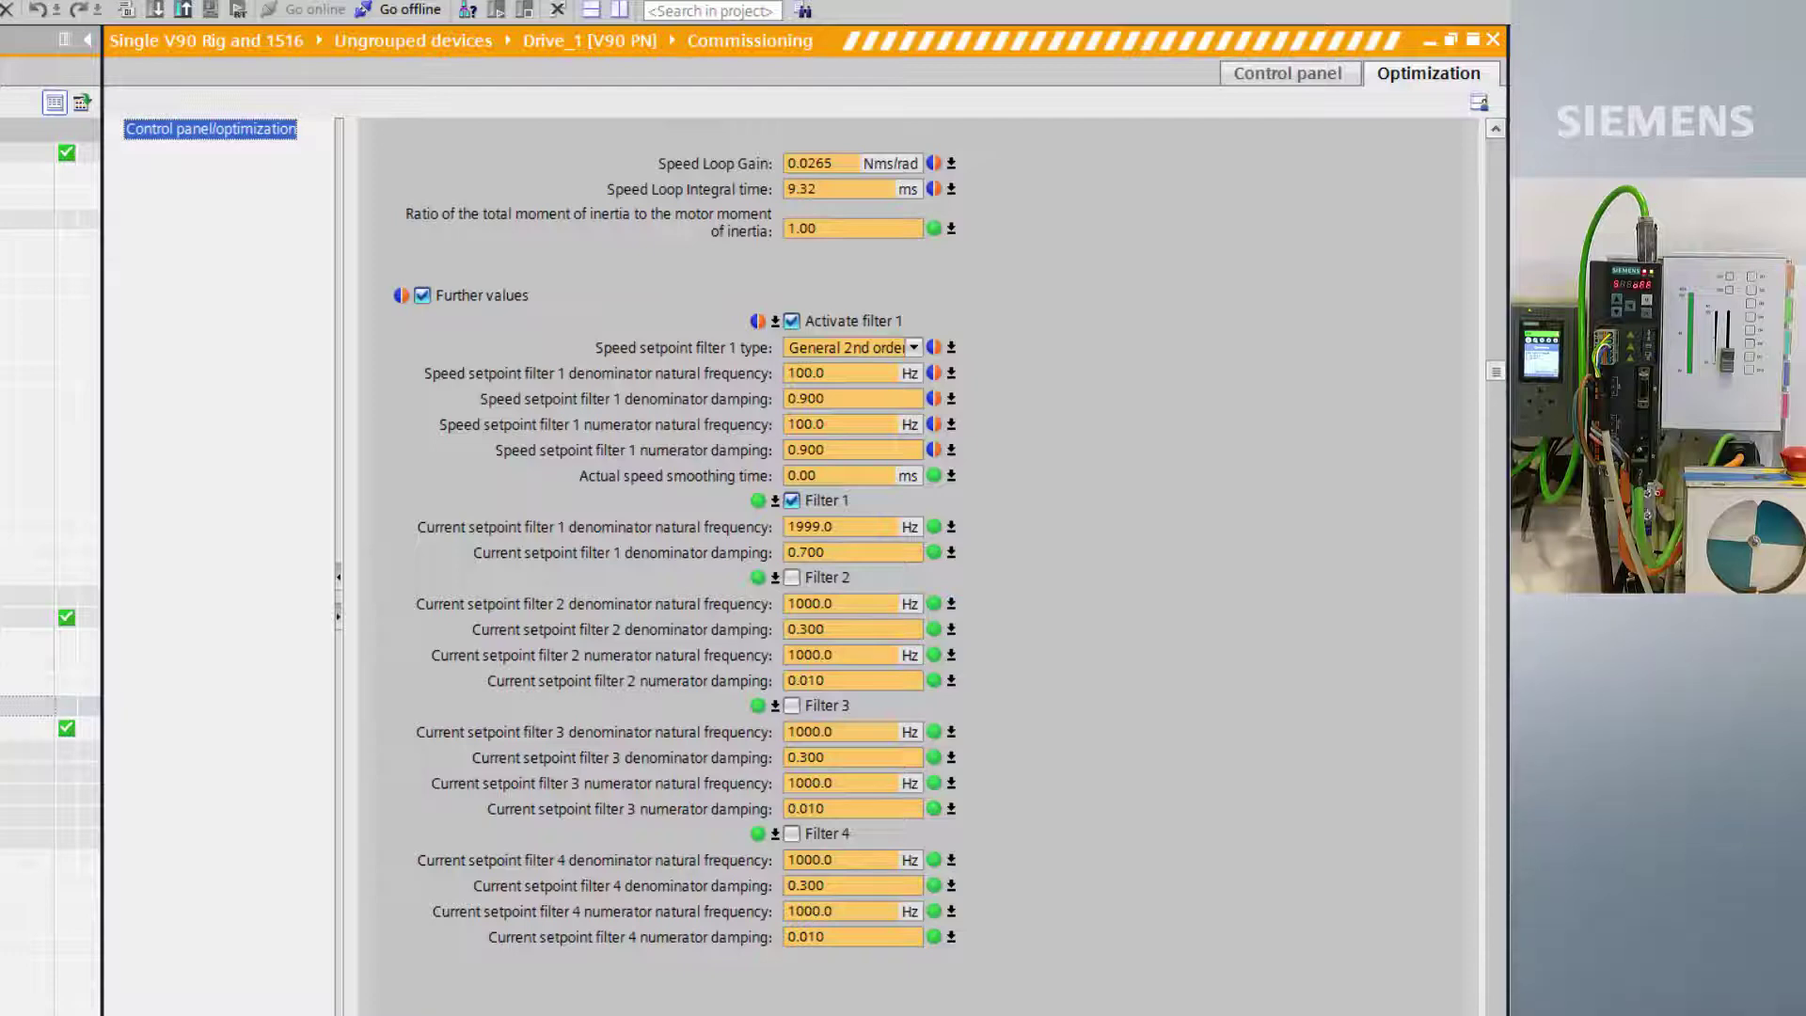
left_click_drag(1496, 388, 1494, 149)
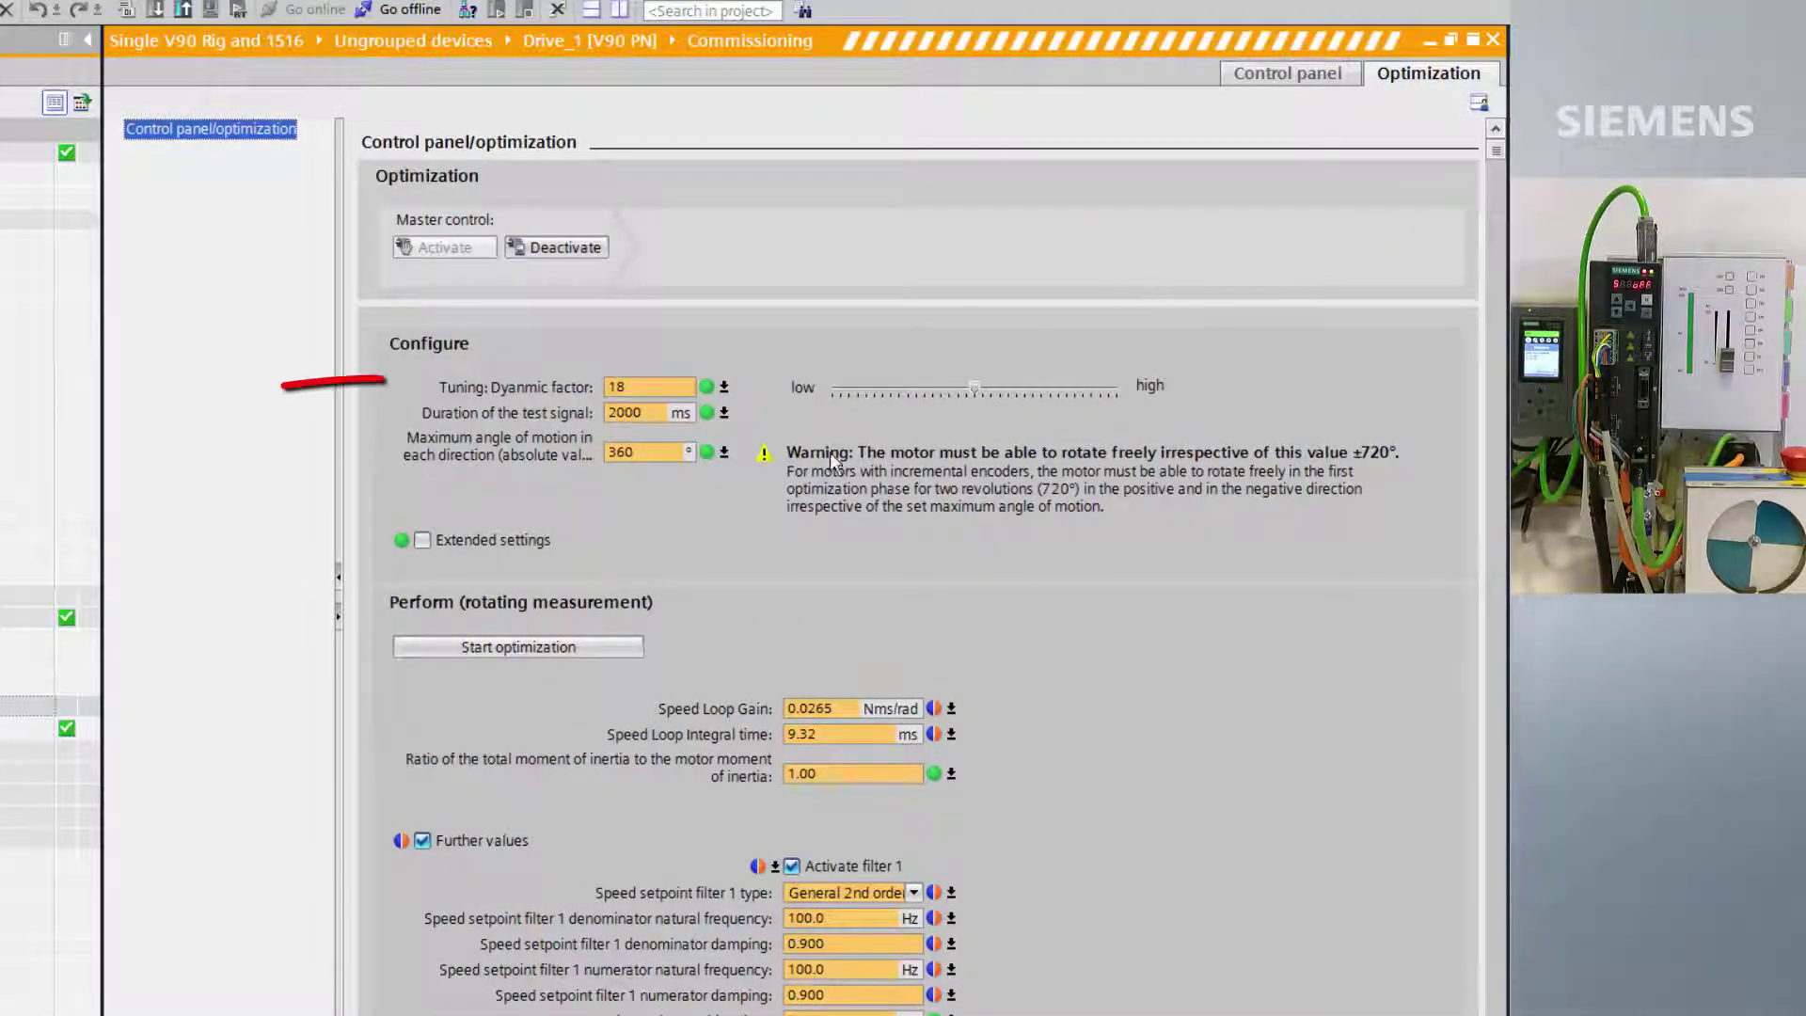
- Run one-button optimization, yielding 0.0243 Nms/rad speed gain and 9.67 ms integral time
left_click(521, 647)
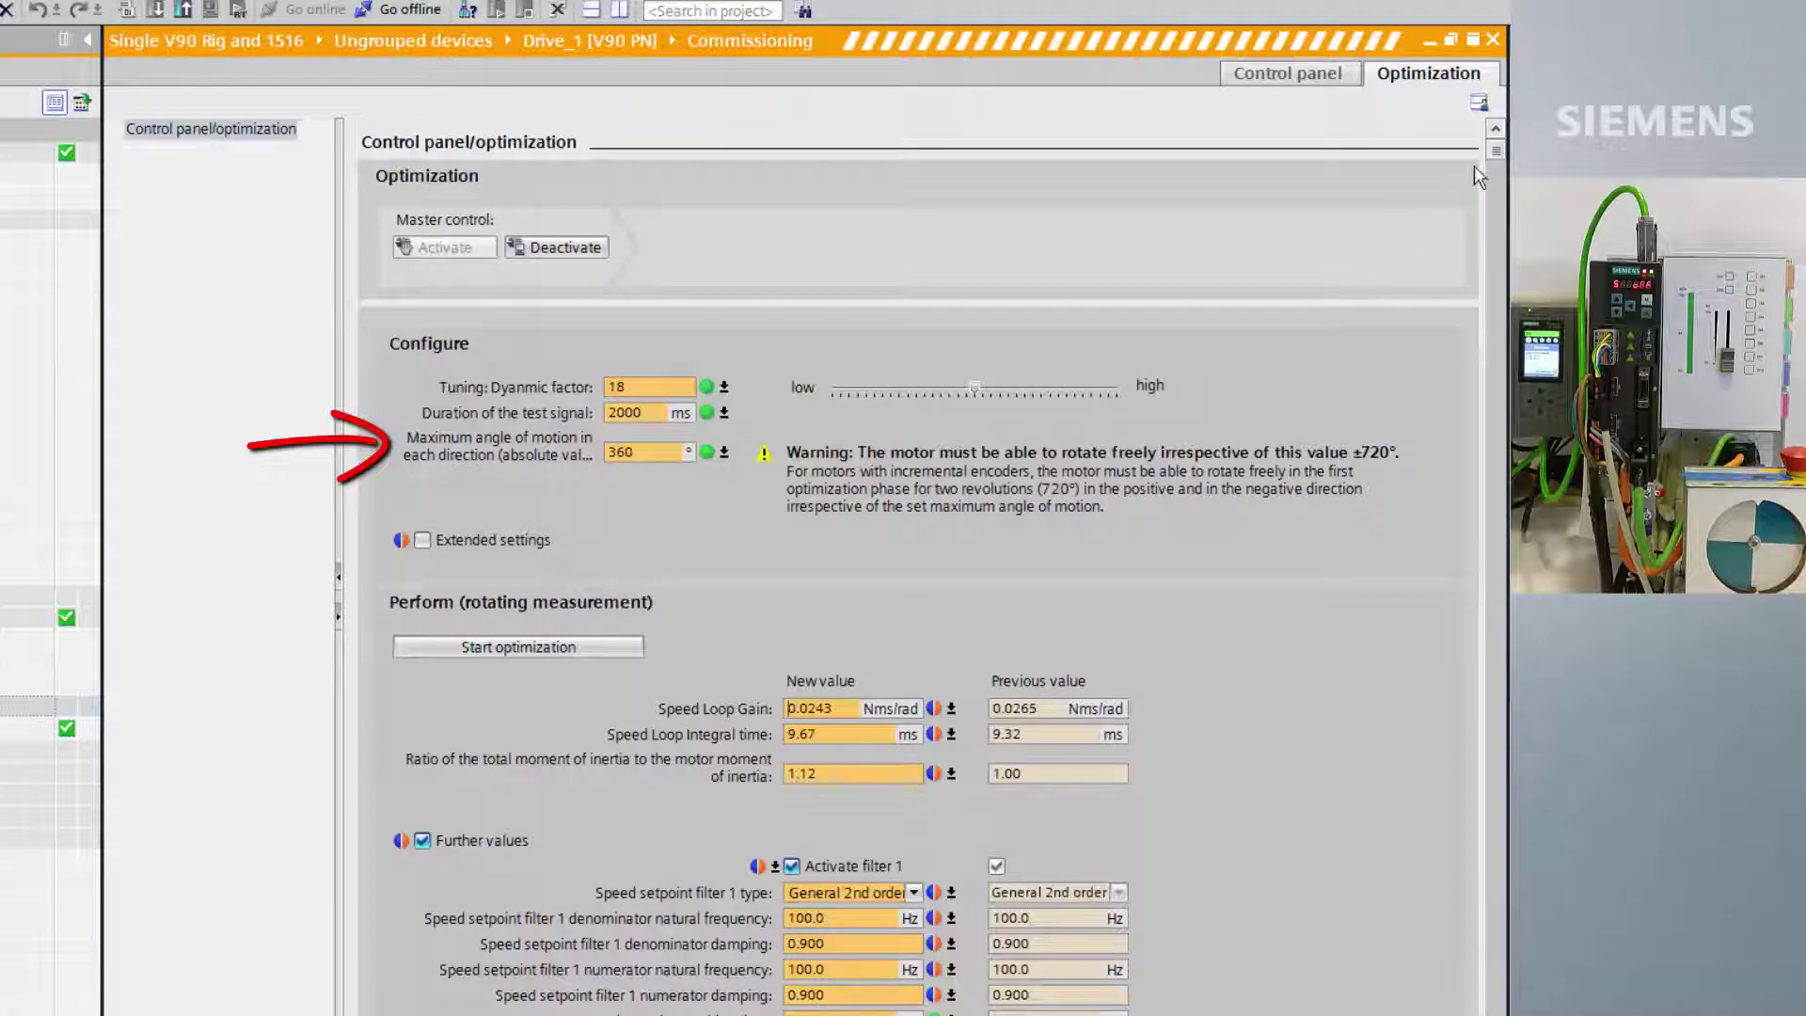
- Save Drive_1's tuned values from RAM to ROM and take the drive offline
mouse_move(1496, 151)
left_mouse_down()
mouse_move(1506, 355)
mouse_move(1481, 569)
left_mouse_up()
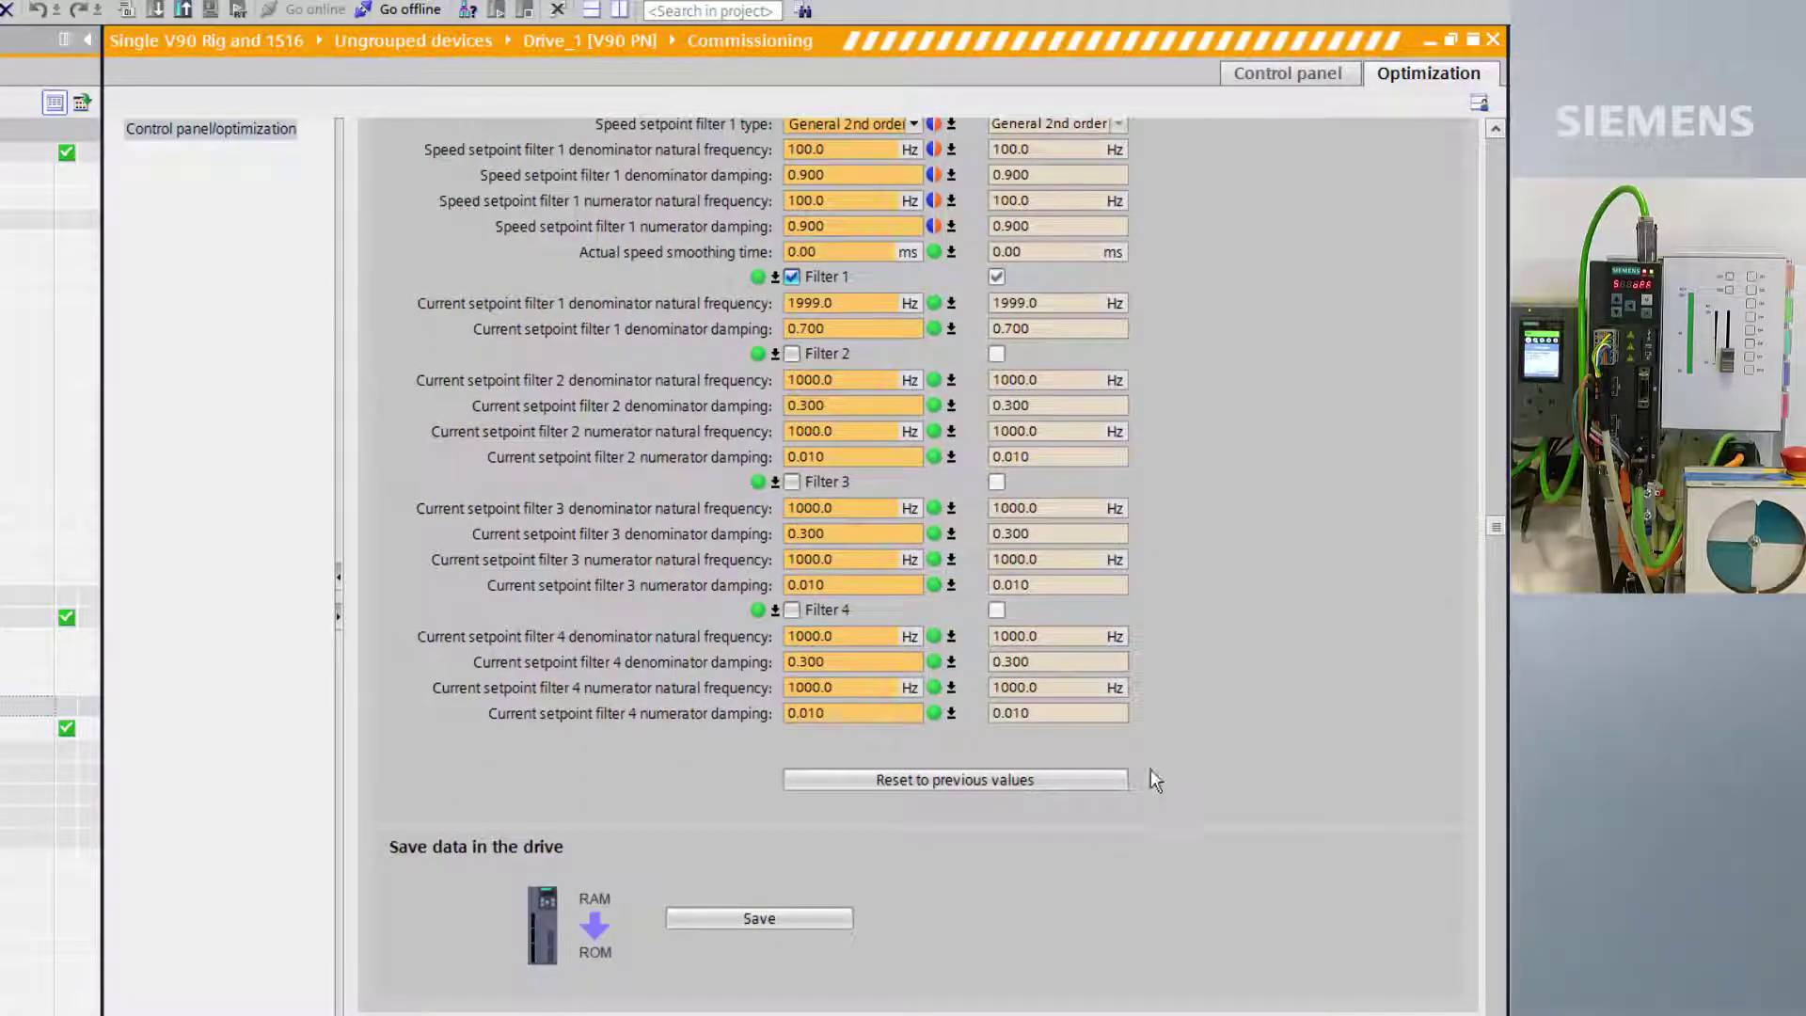
left_click(755, 916)
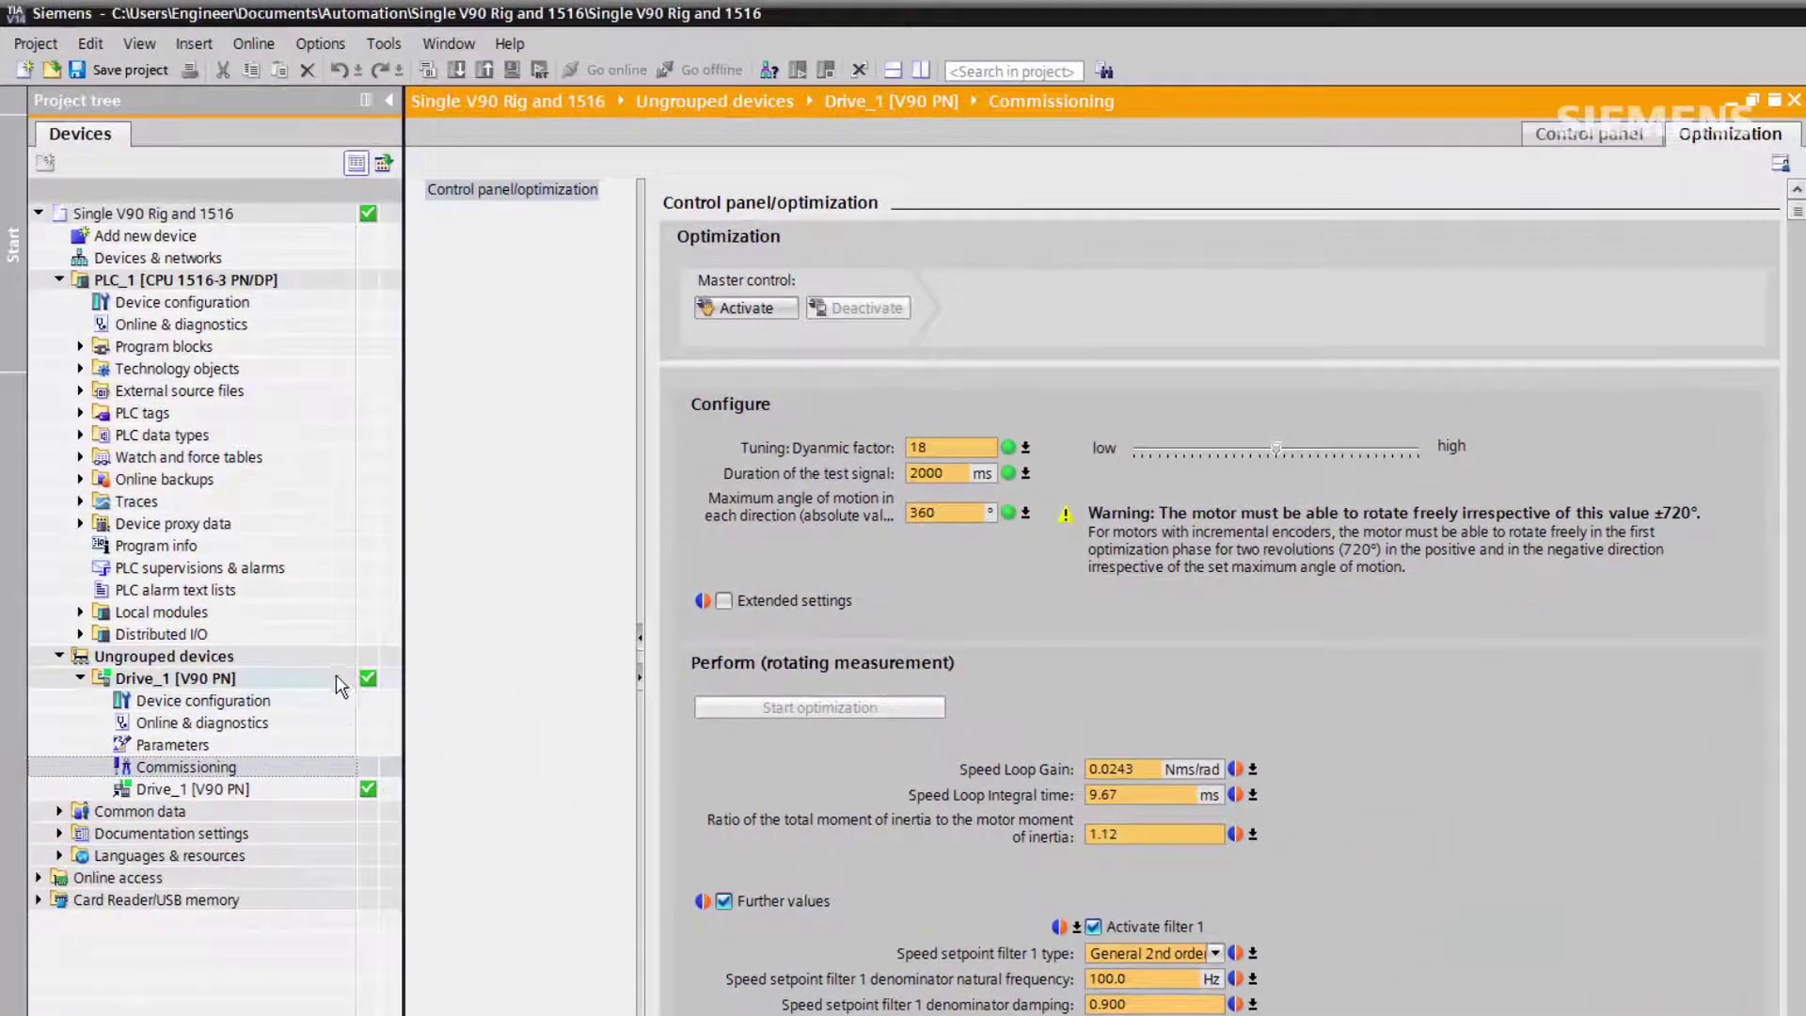
left_click(334, 679)
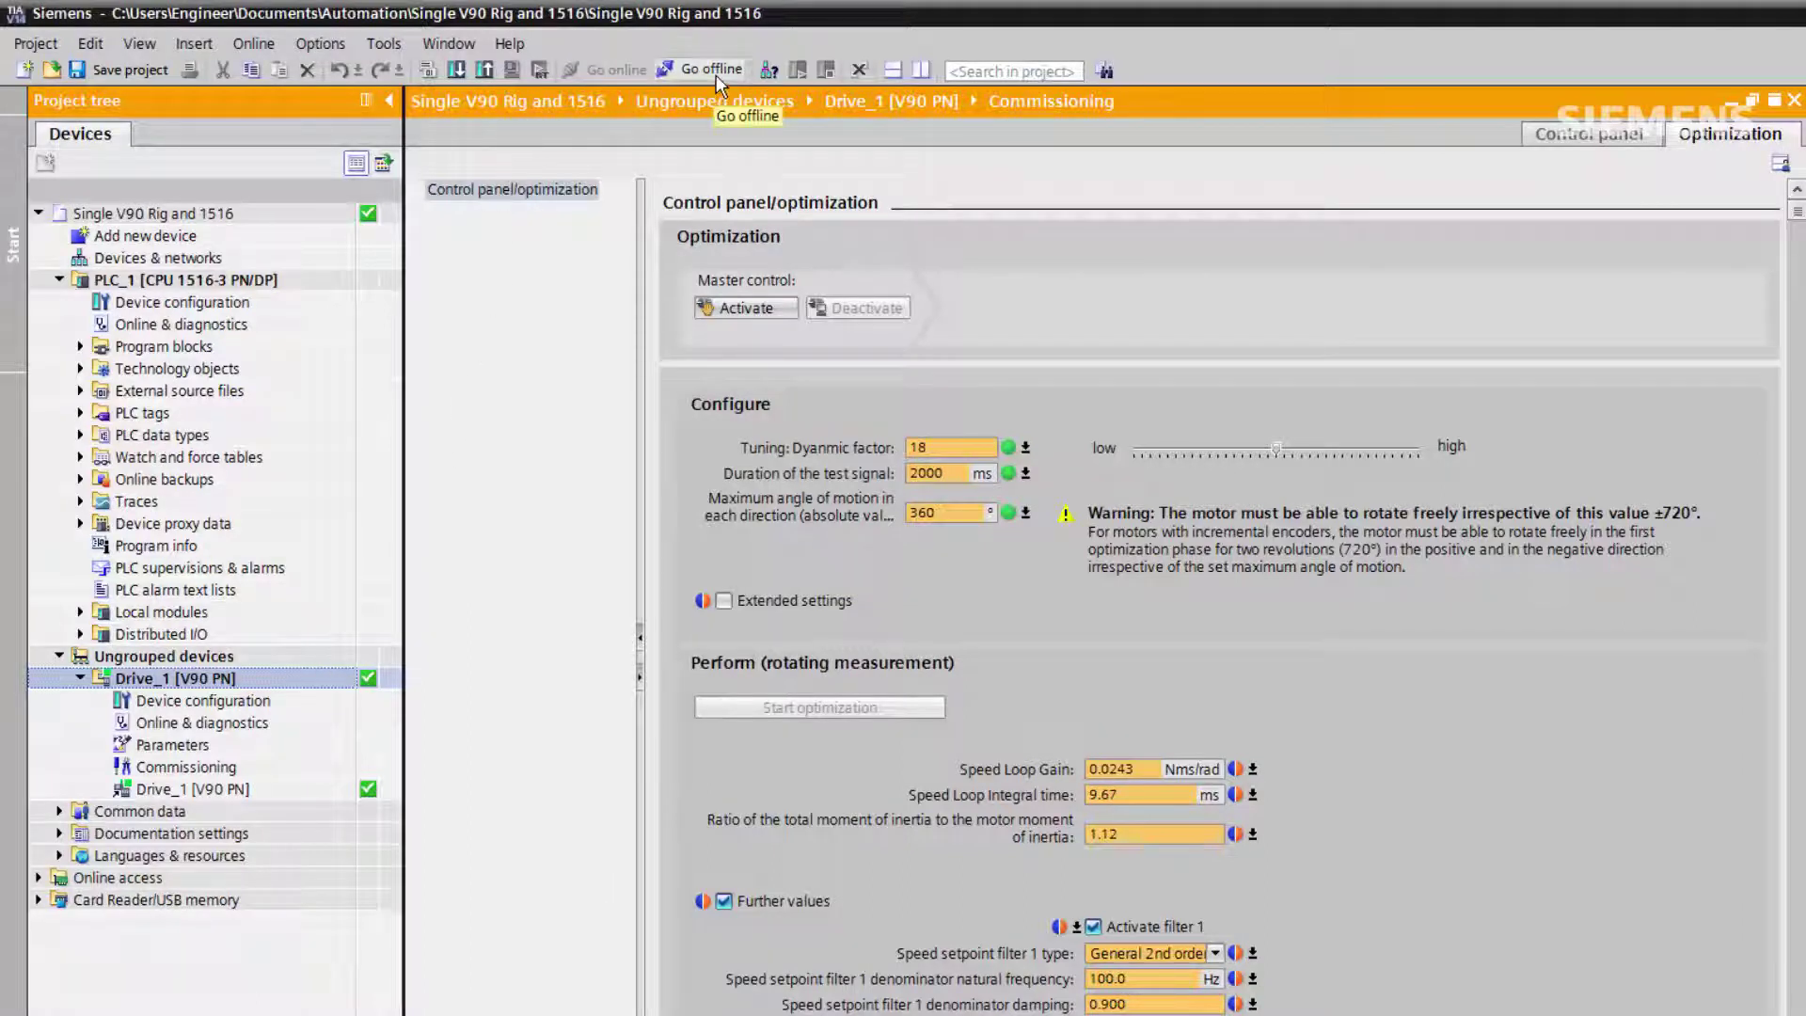
left_click(484, 71)
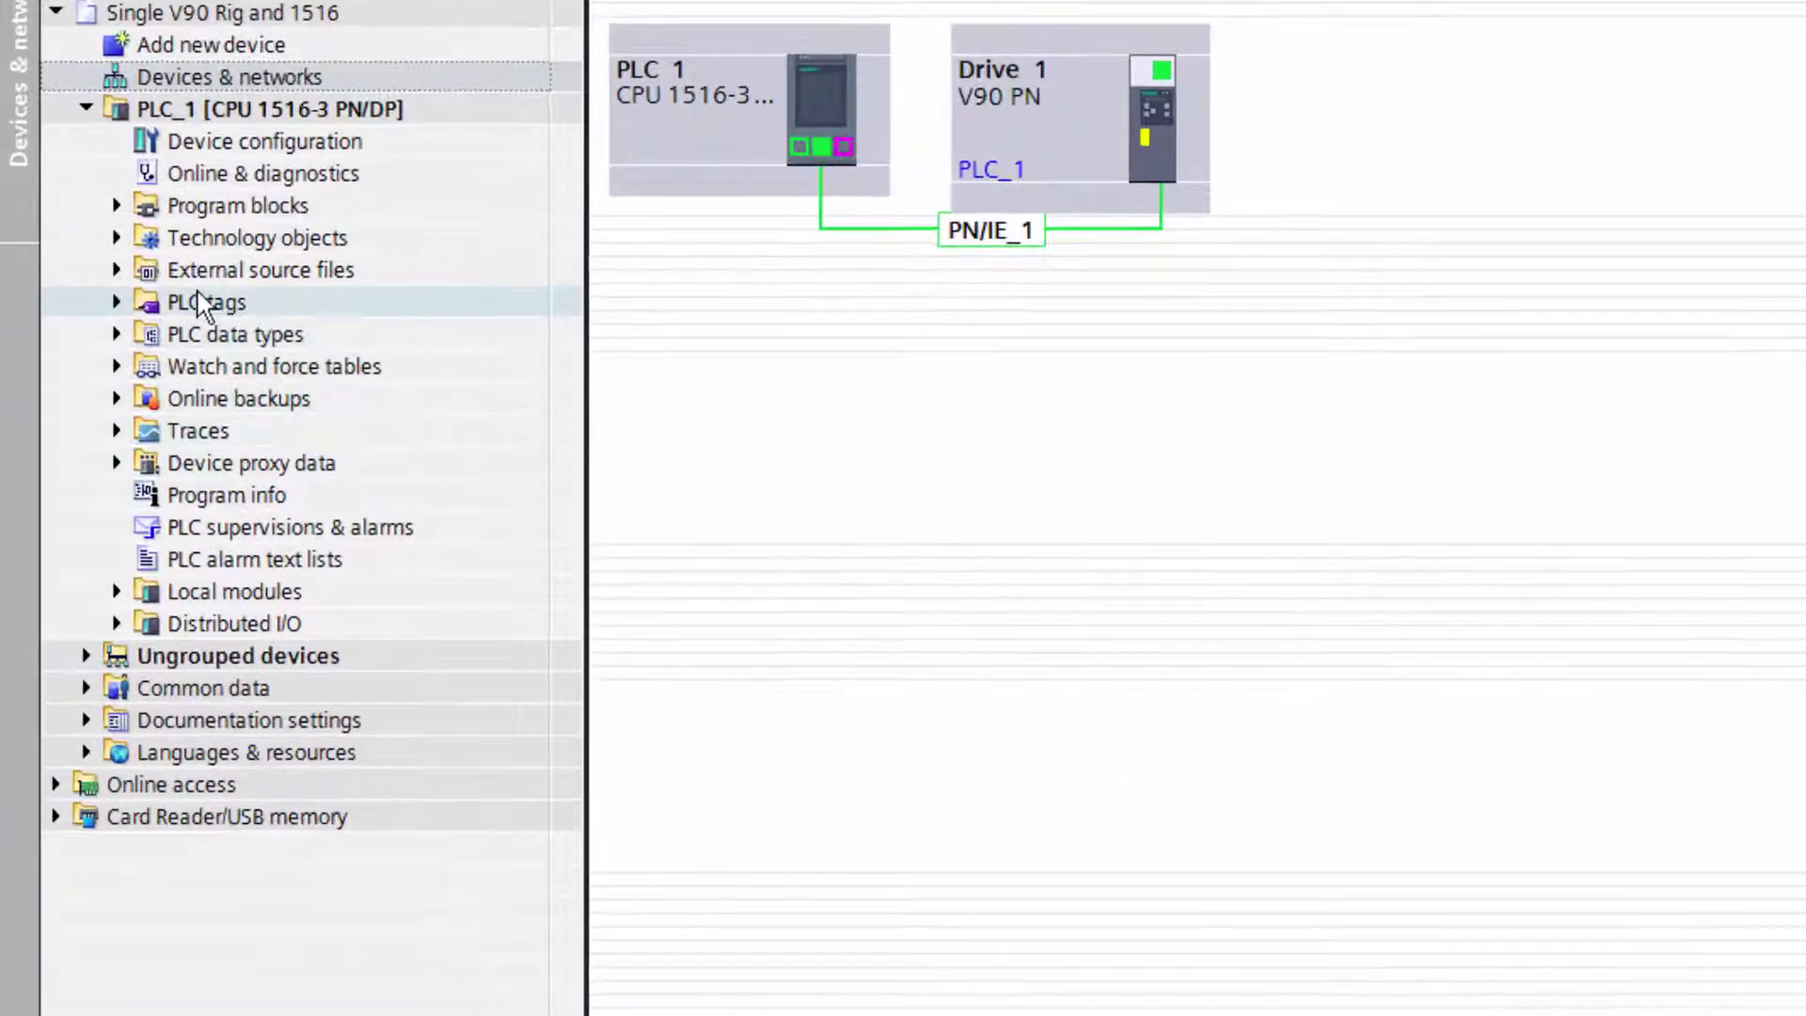
- Open PositioningAxis_1's Commissioning axis control panel under Technology objects and go online
left_click(116, 238)
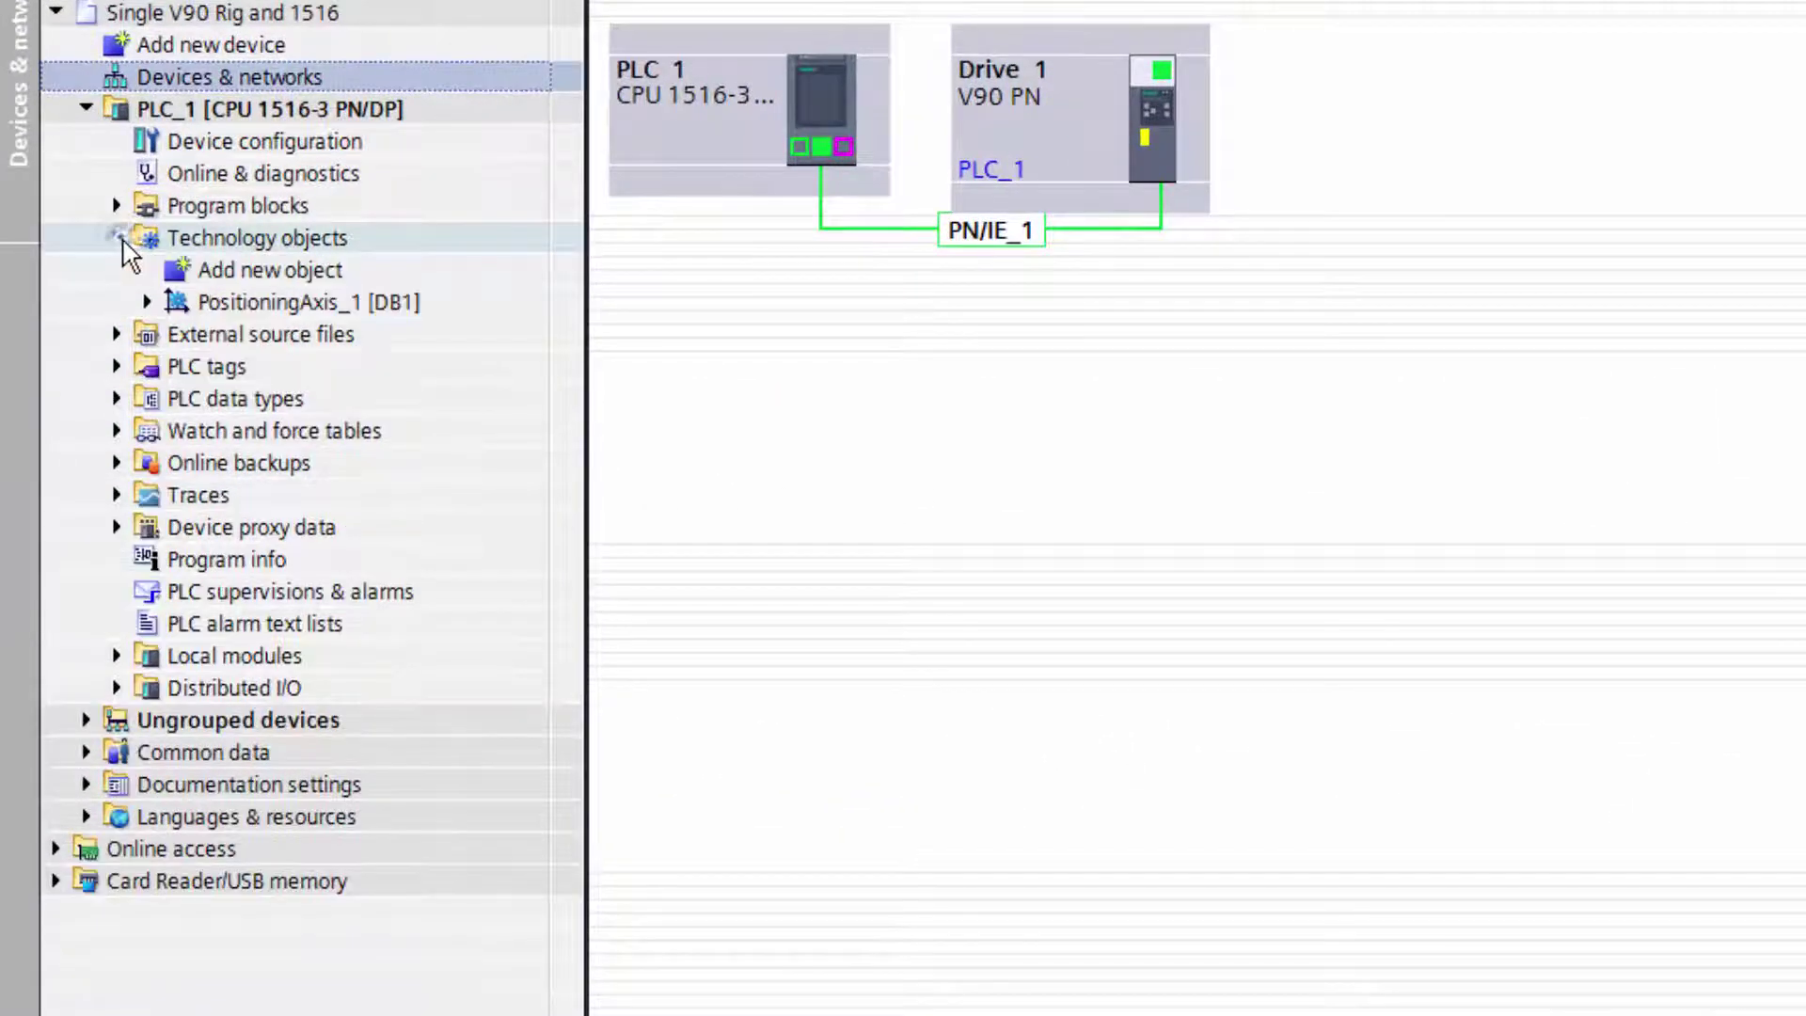
left_click(146, 302)
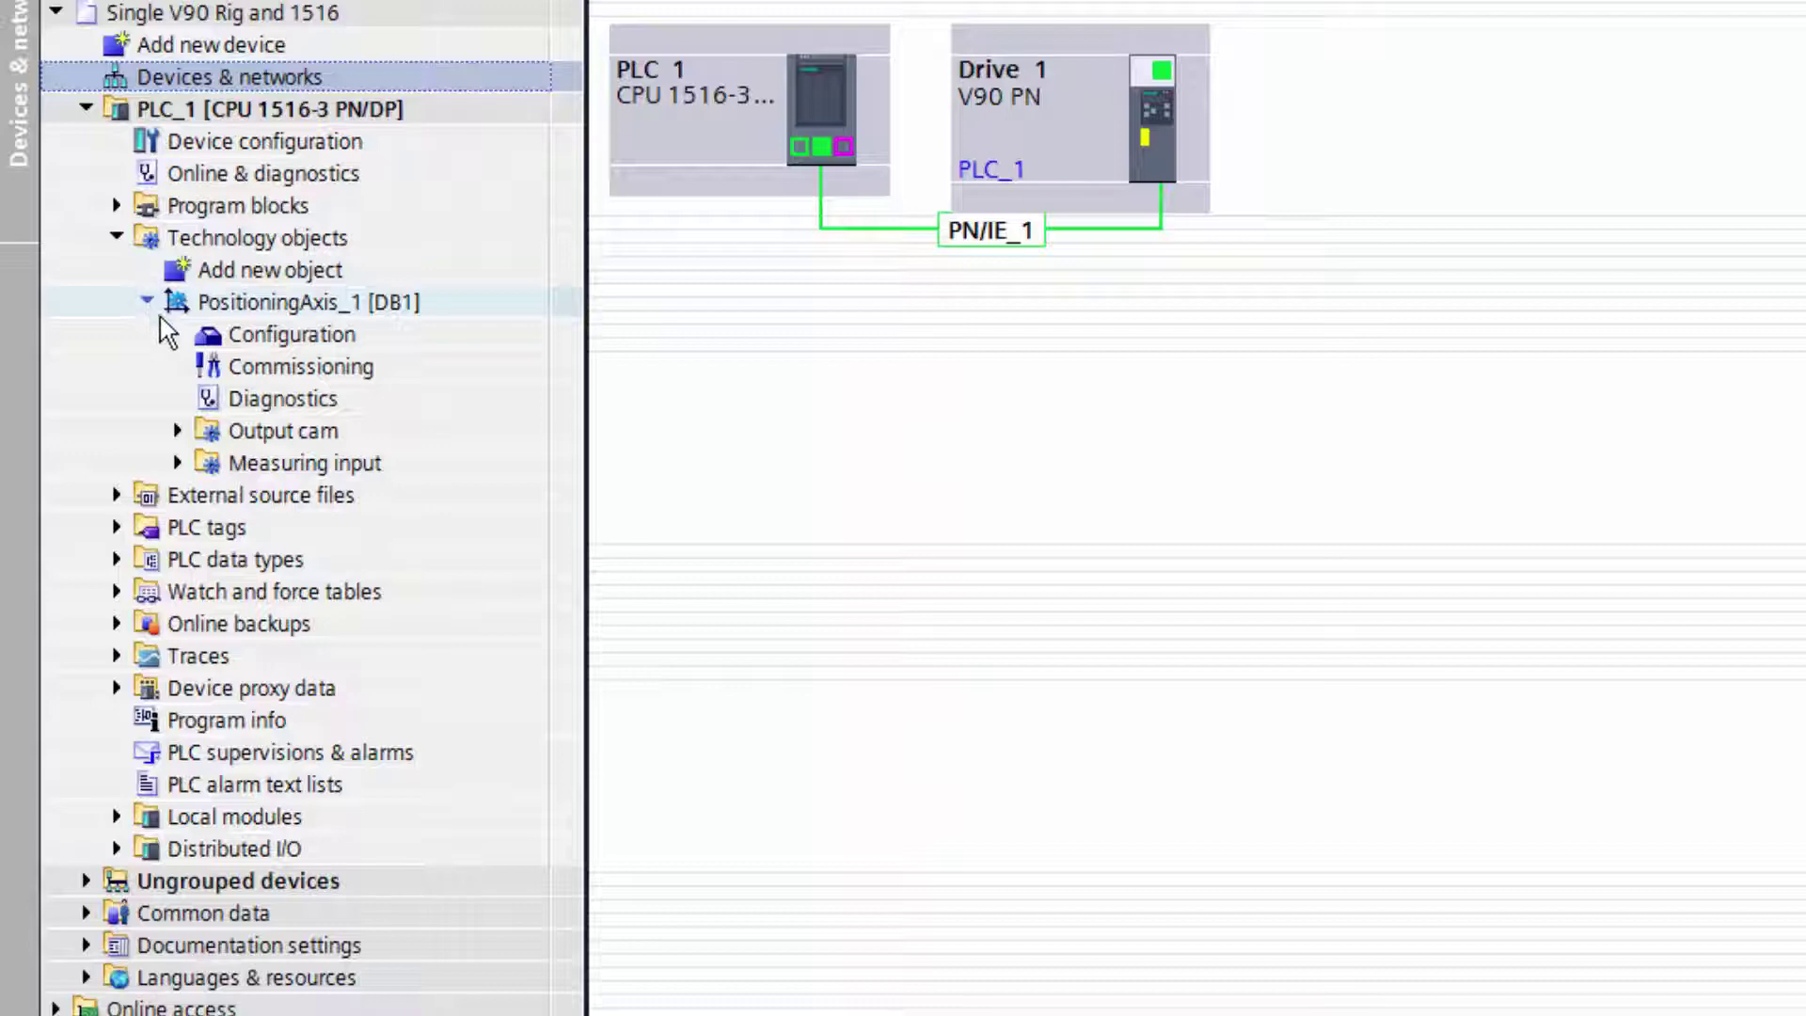
double_click(201, 368)
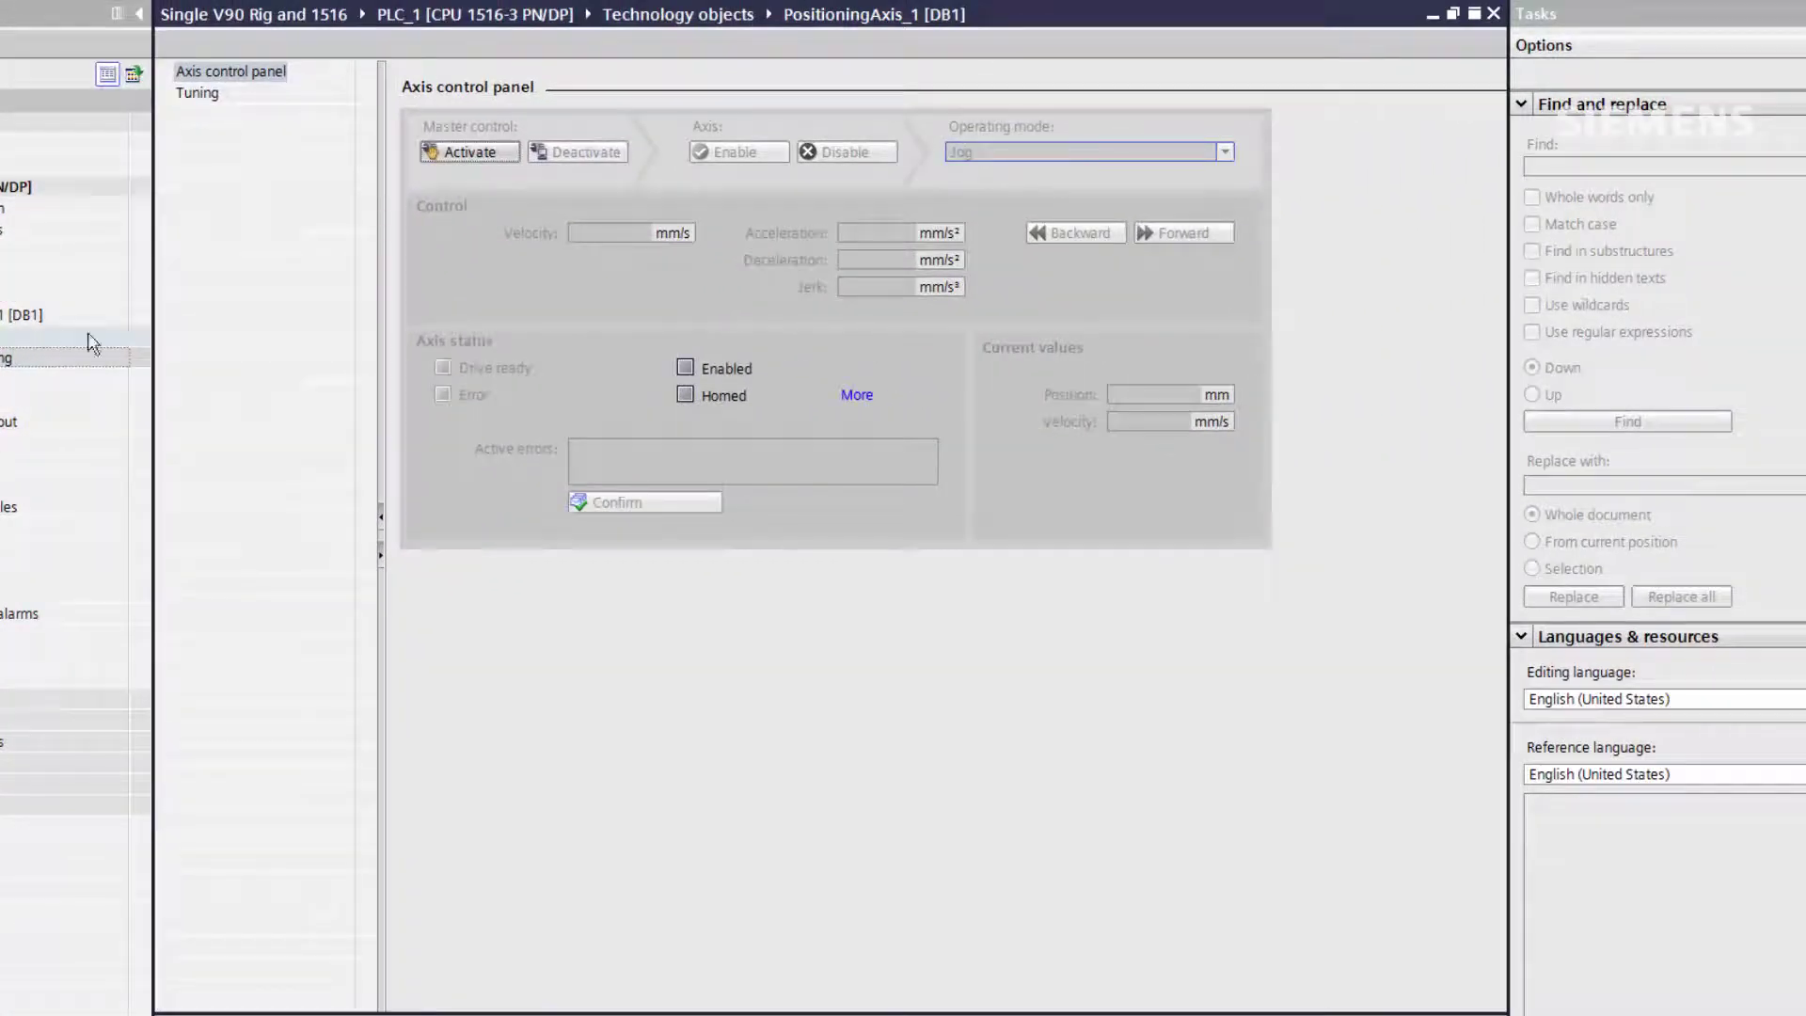
left_click(463, 153)
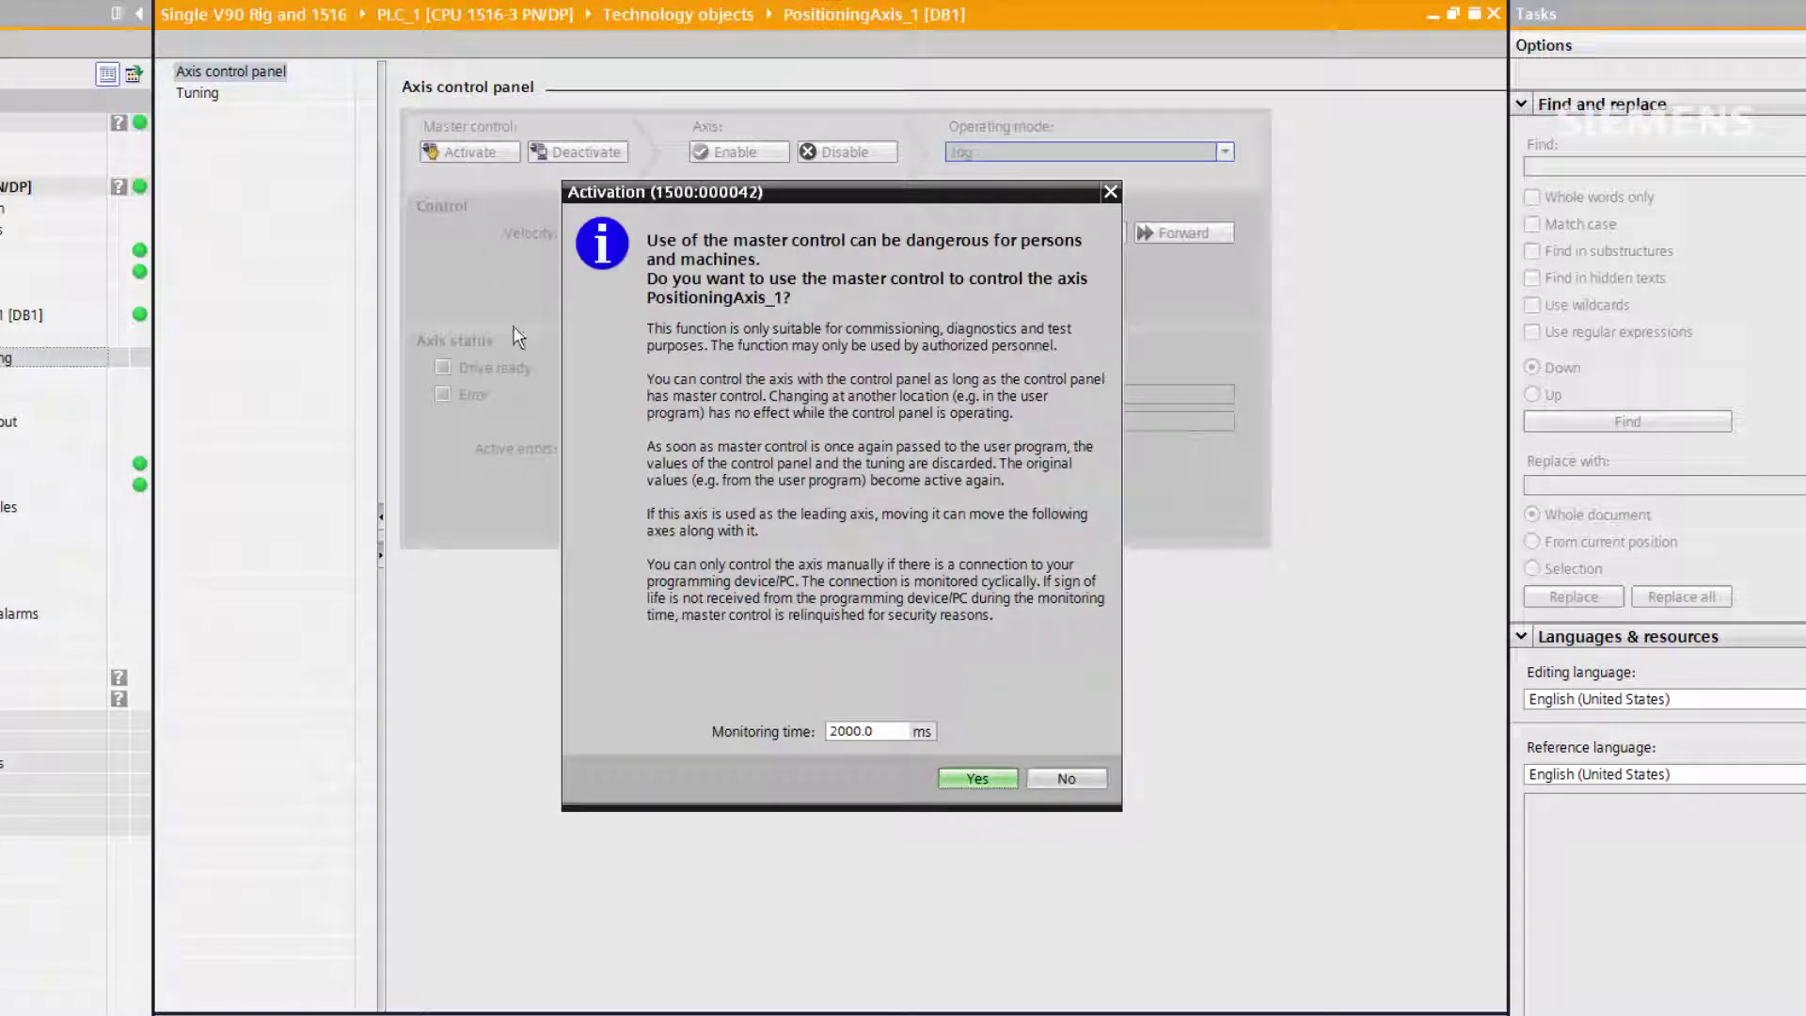
- Confirm master control, enable PositioningAxis_1 and jog it forward slightly
left_click(978, 778)
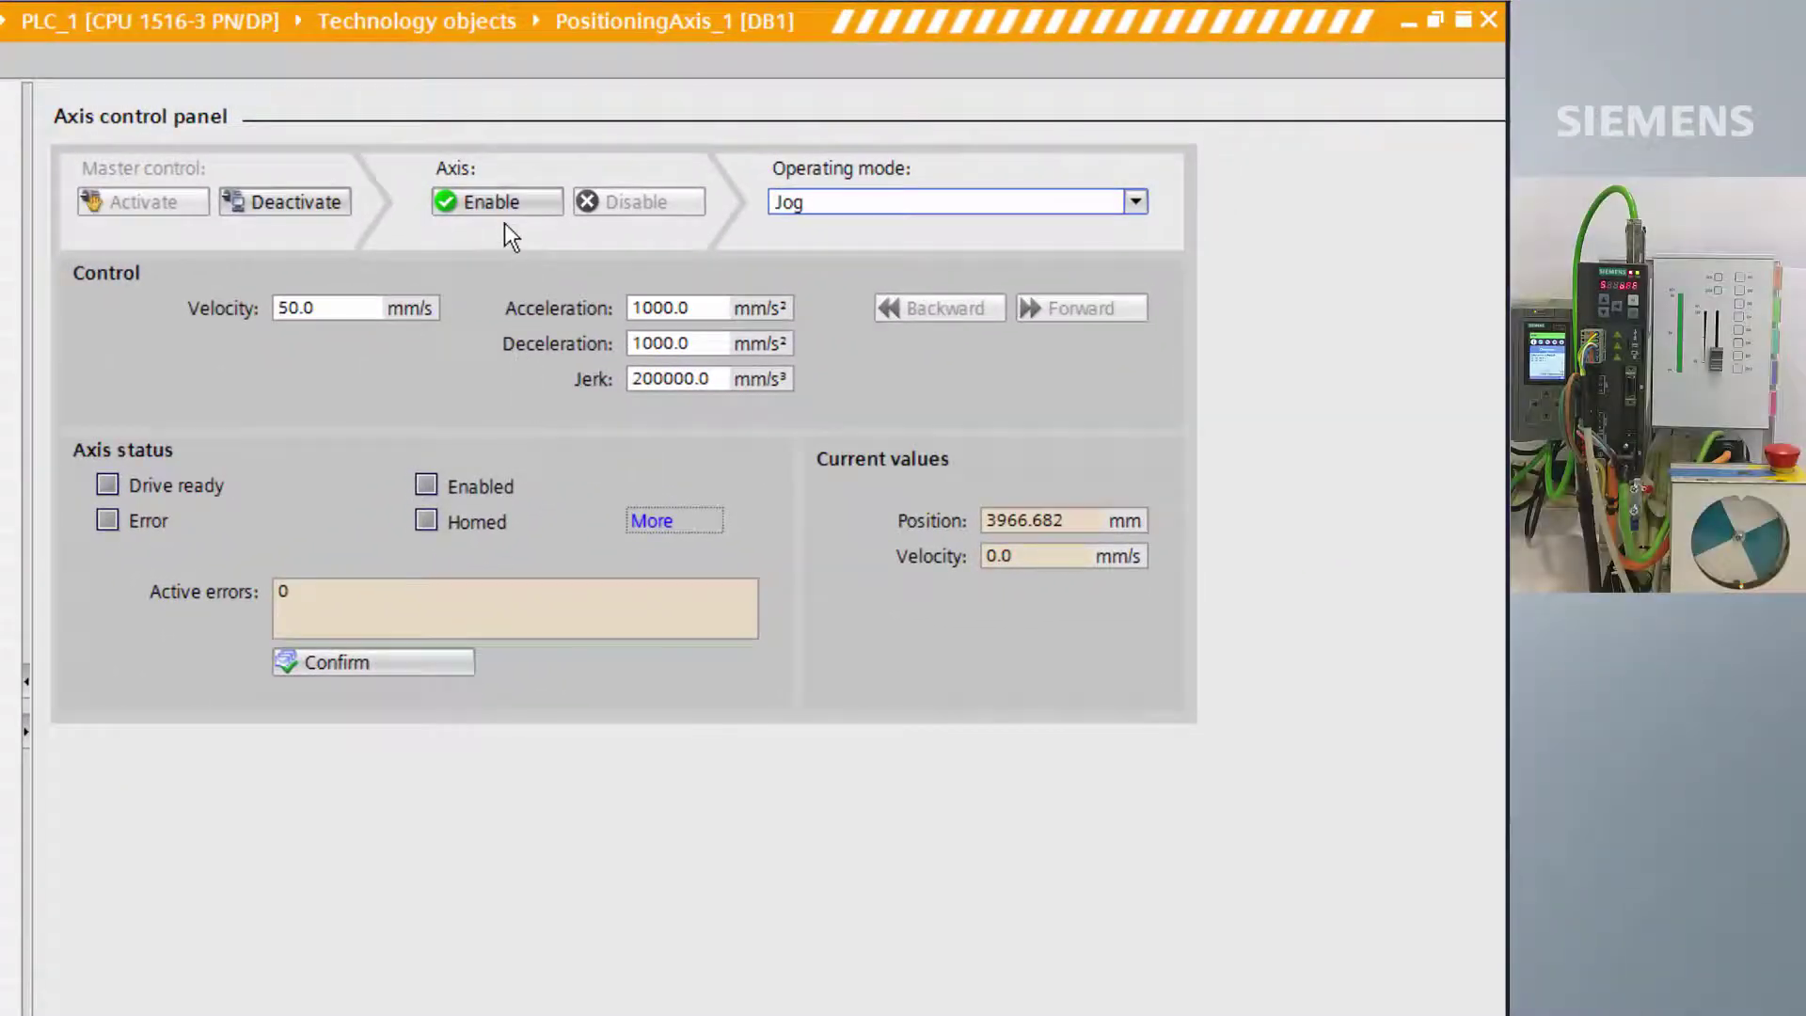
left_click(497, 209)
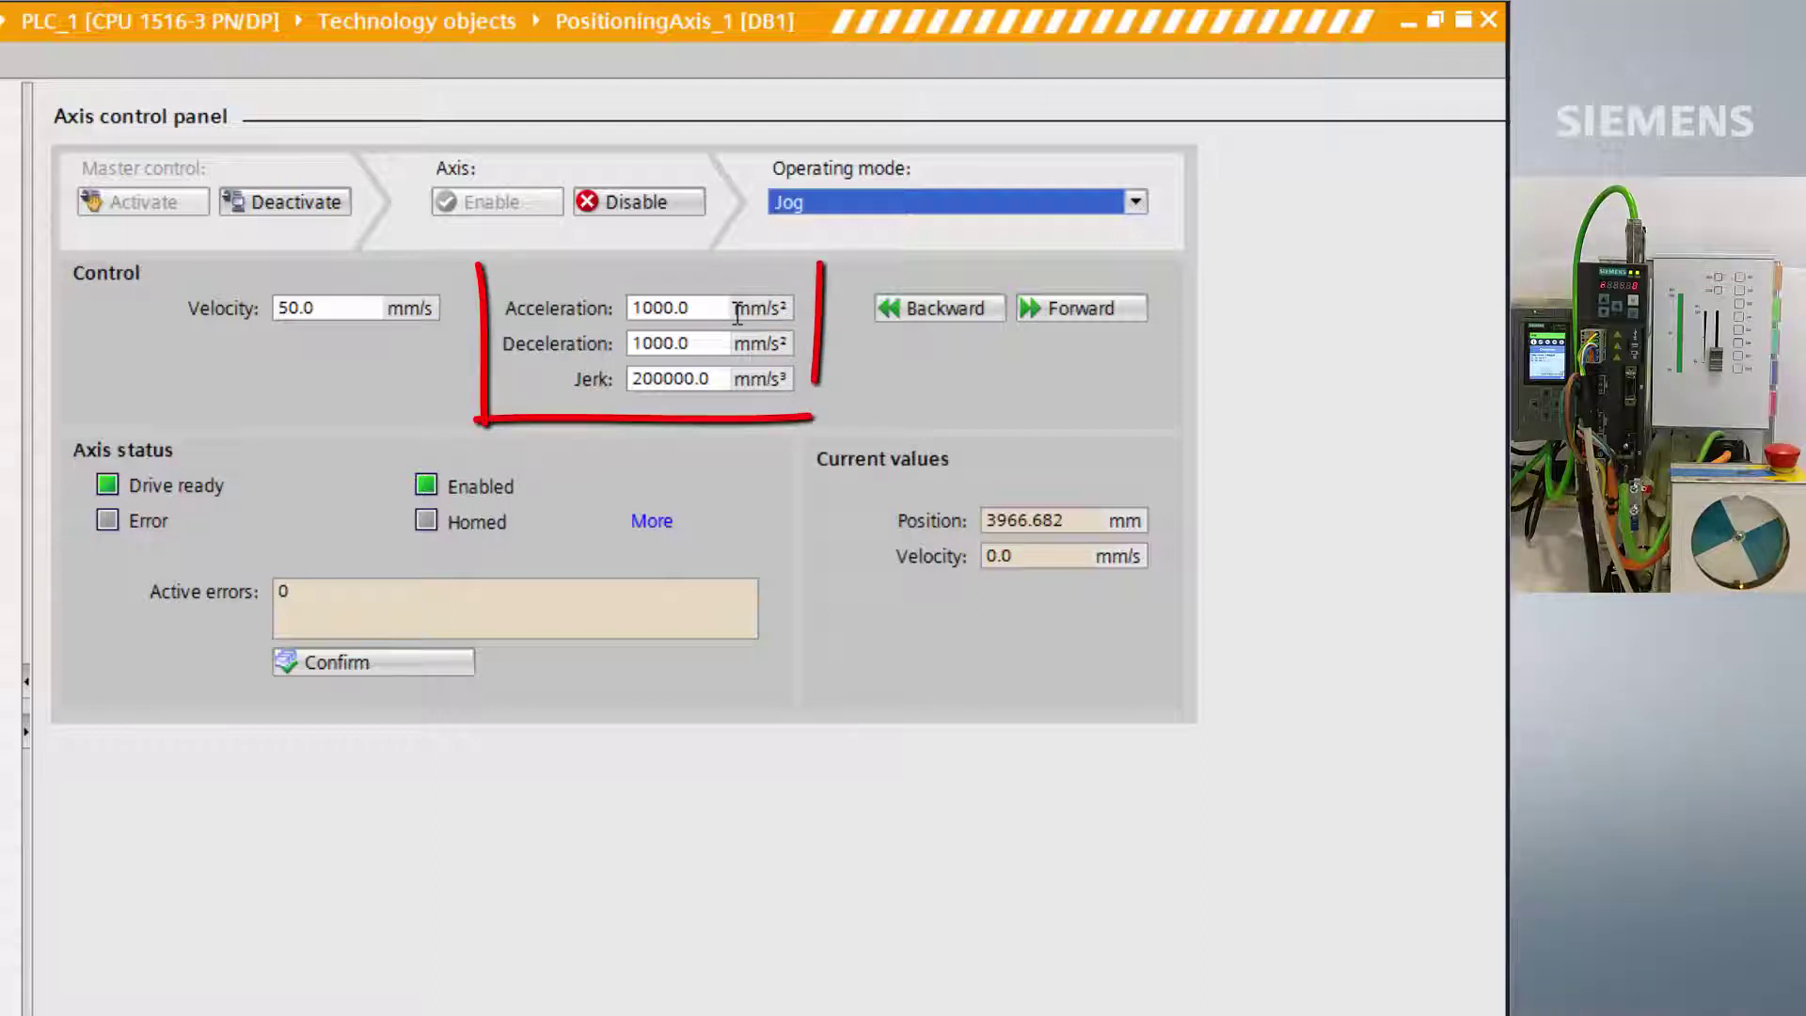
left_click_drag(1078, 306, 1075, 301)
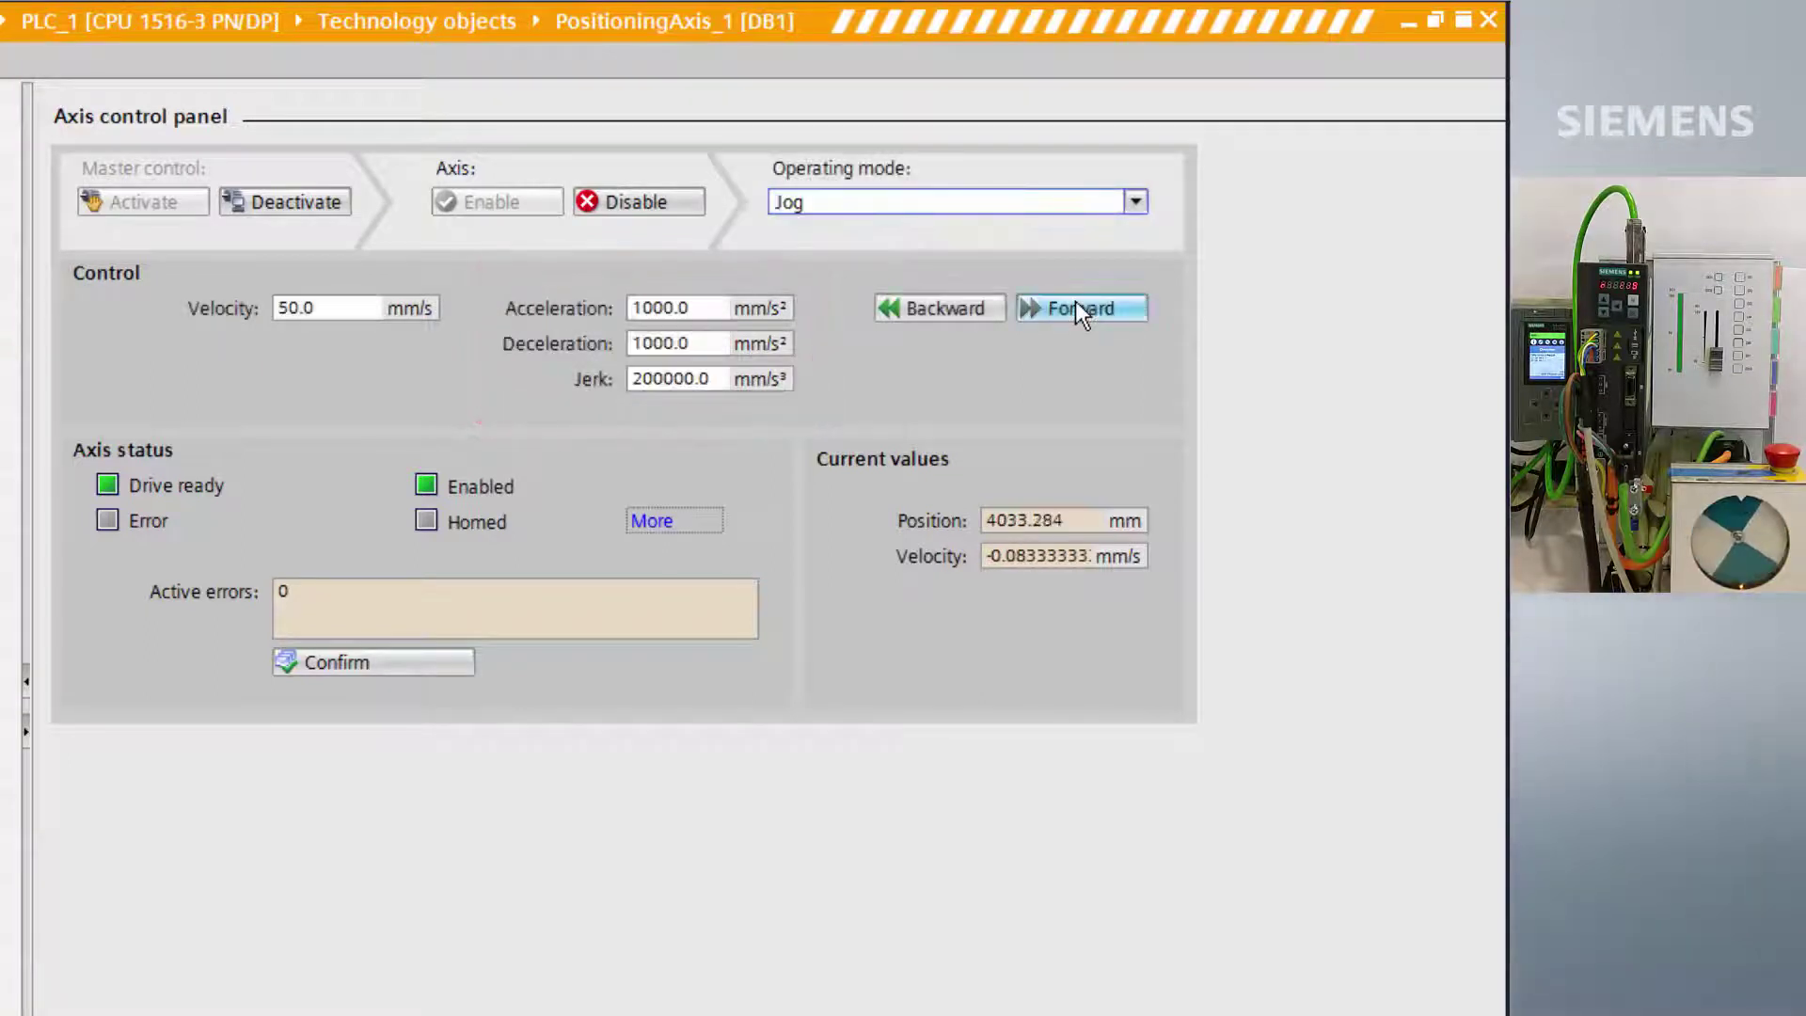
- In Positioning relative mode, move the axis 100 mm forward and back, then disable it
left_click(1134, 203)
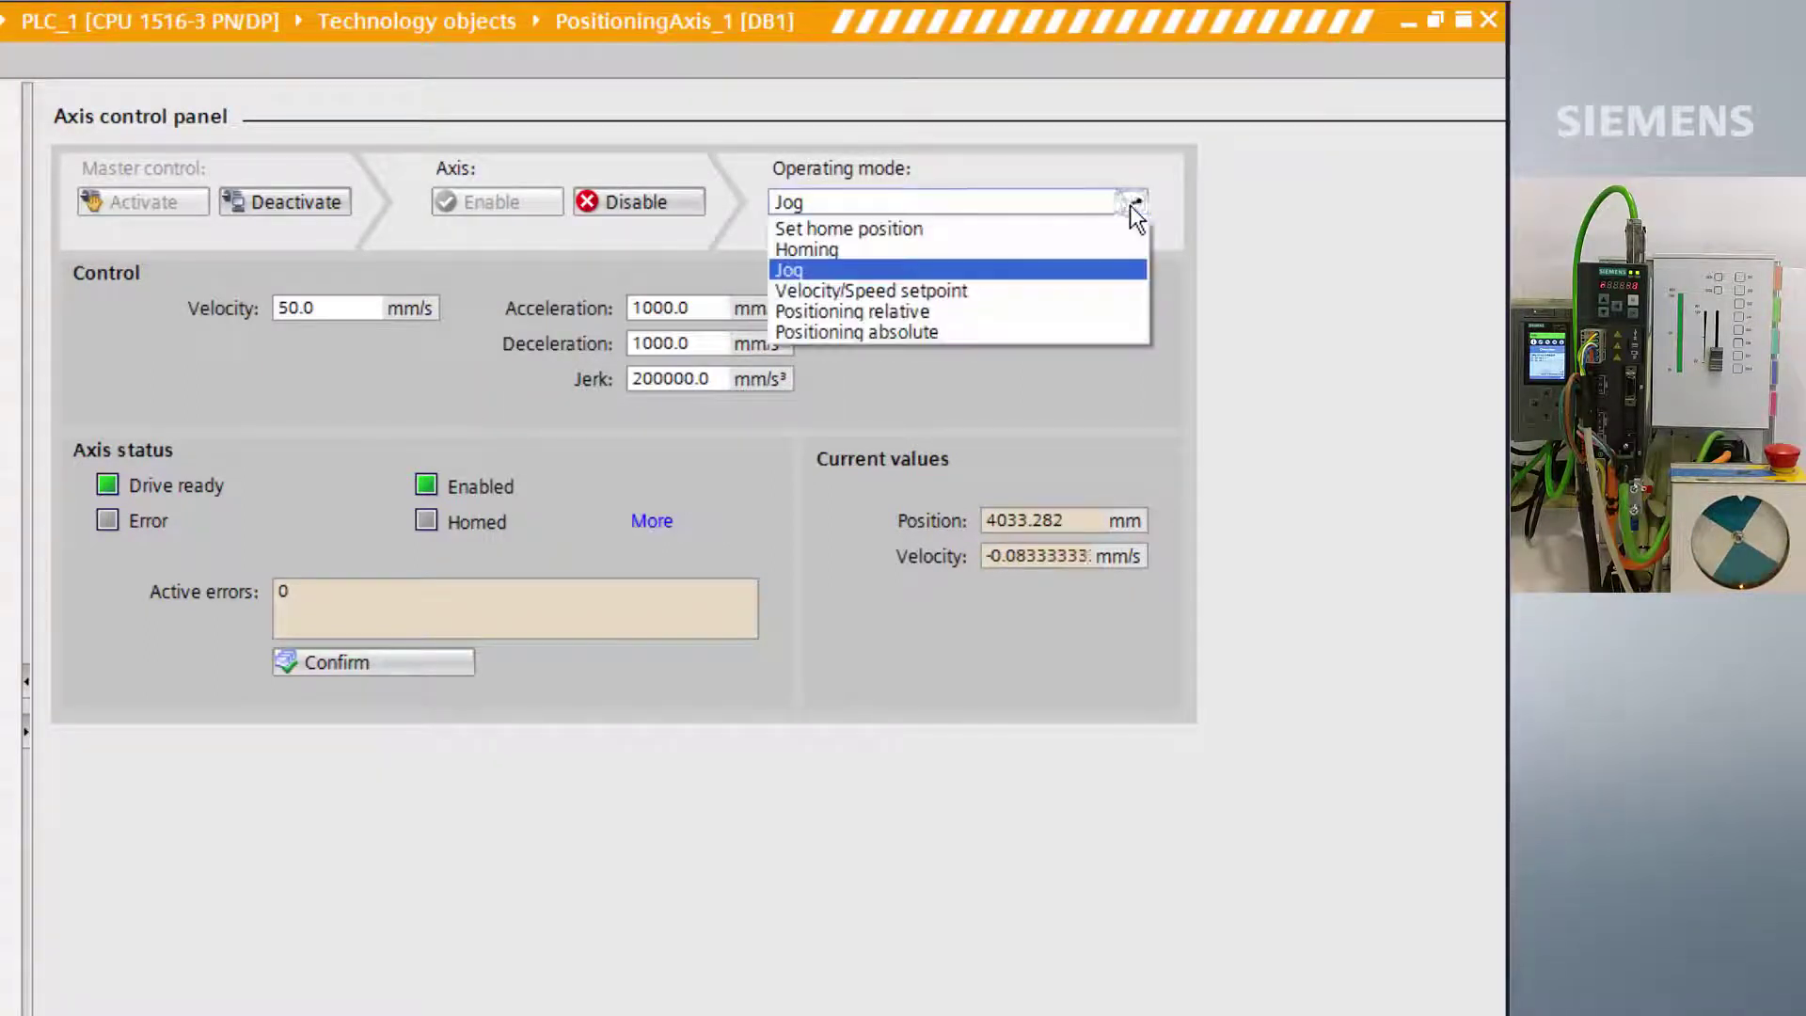
left_click(1082, 311)
left_click(1081, 308)
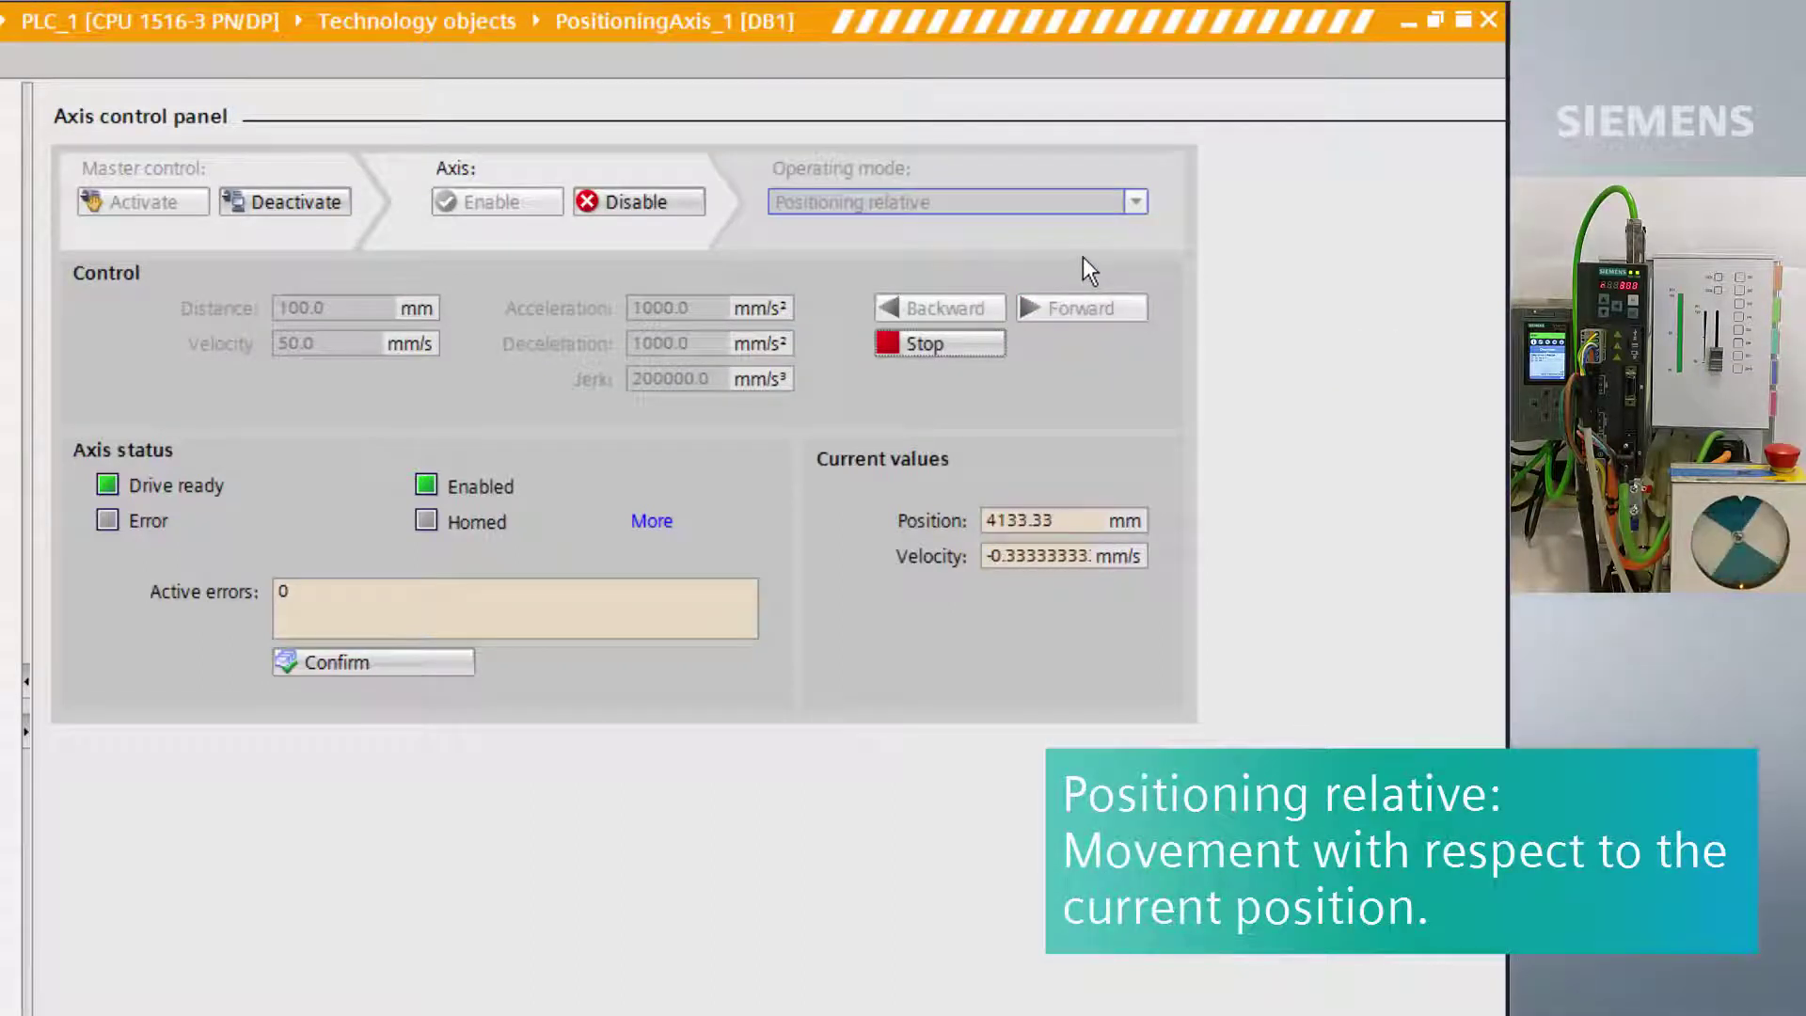
left_click(1003, 303)
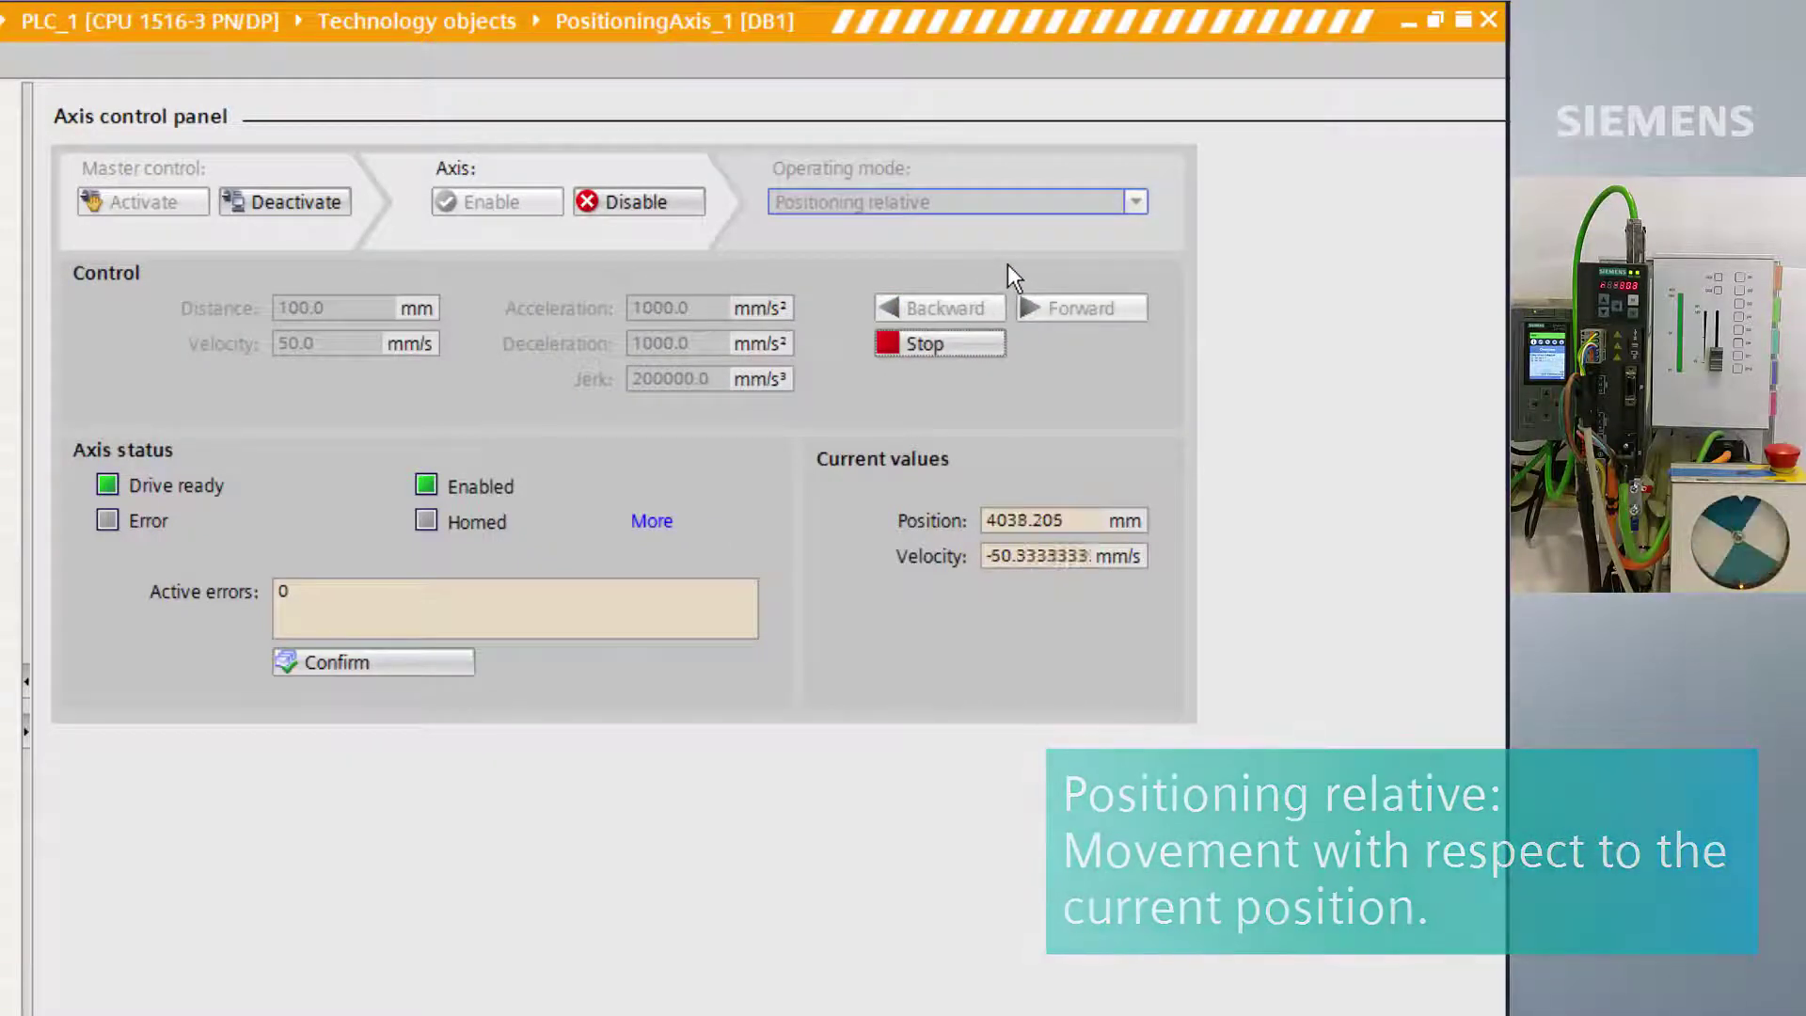
left_click(693, 199)
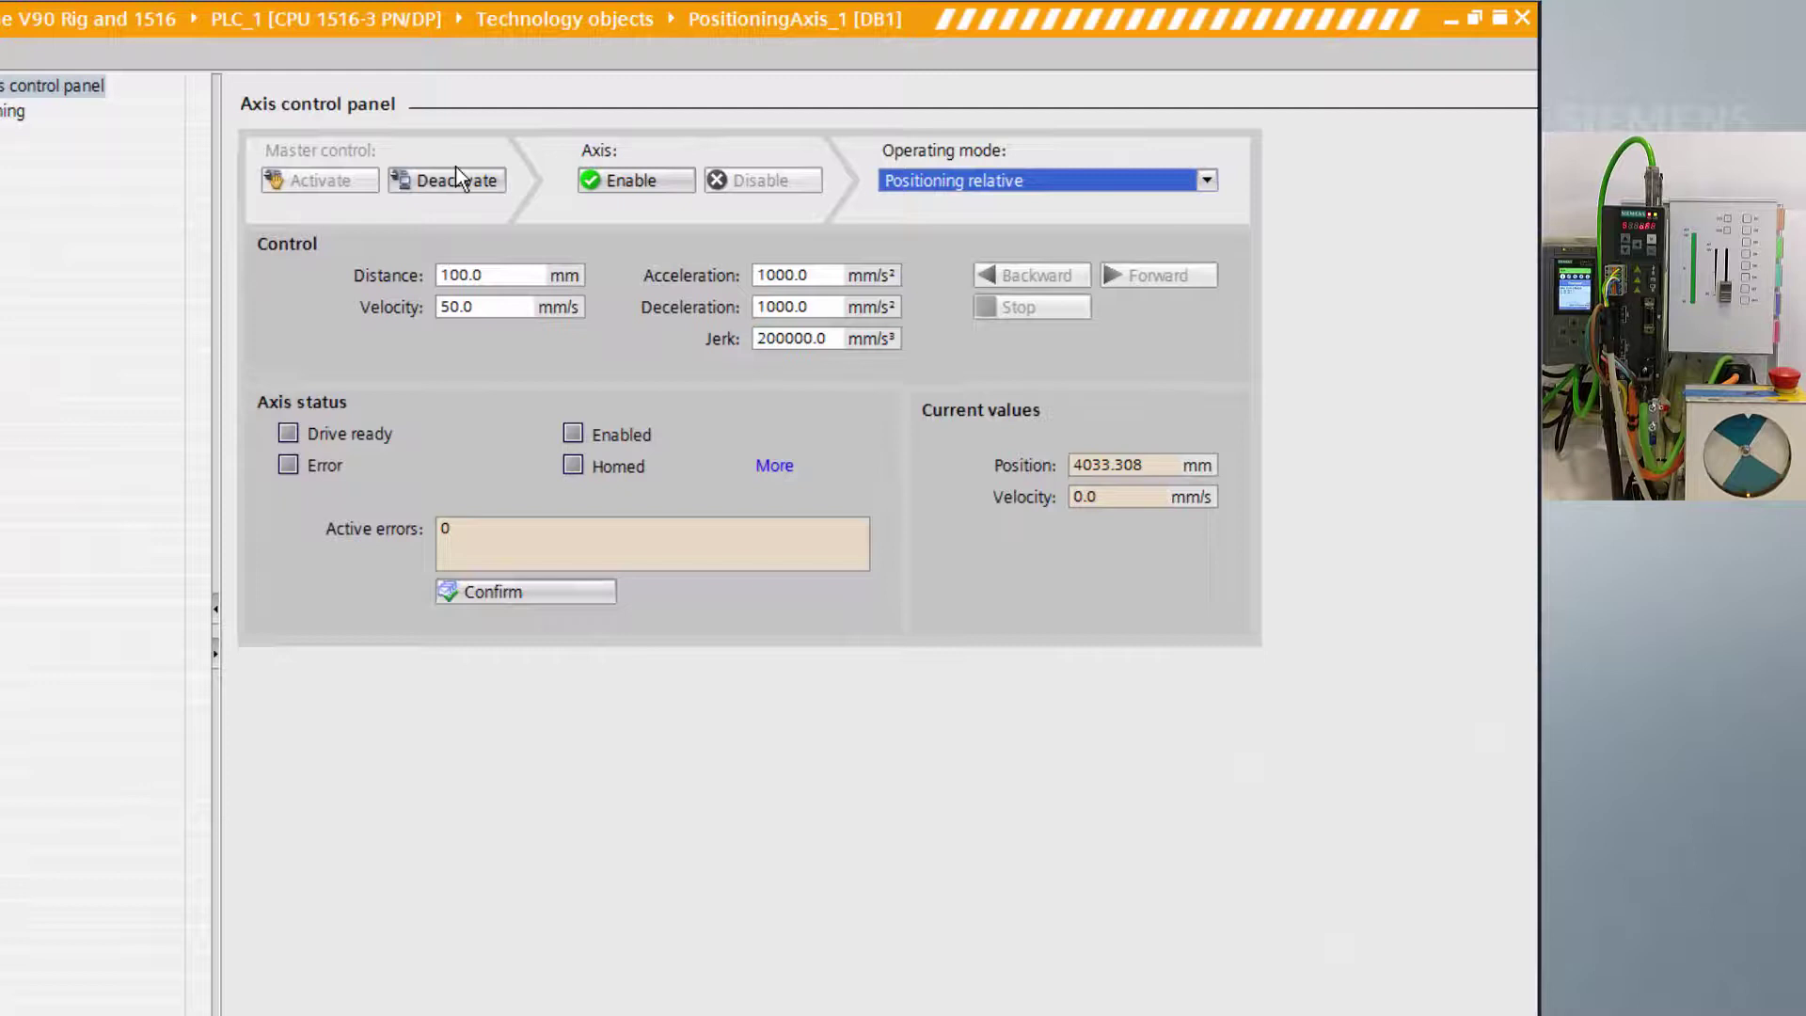
- Release master control, then retake it on the Tuning page and enable the axis
left_click(350, 195)
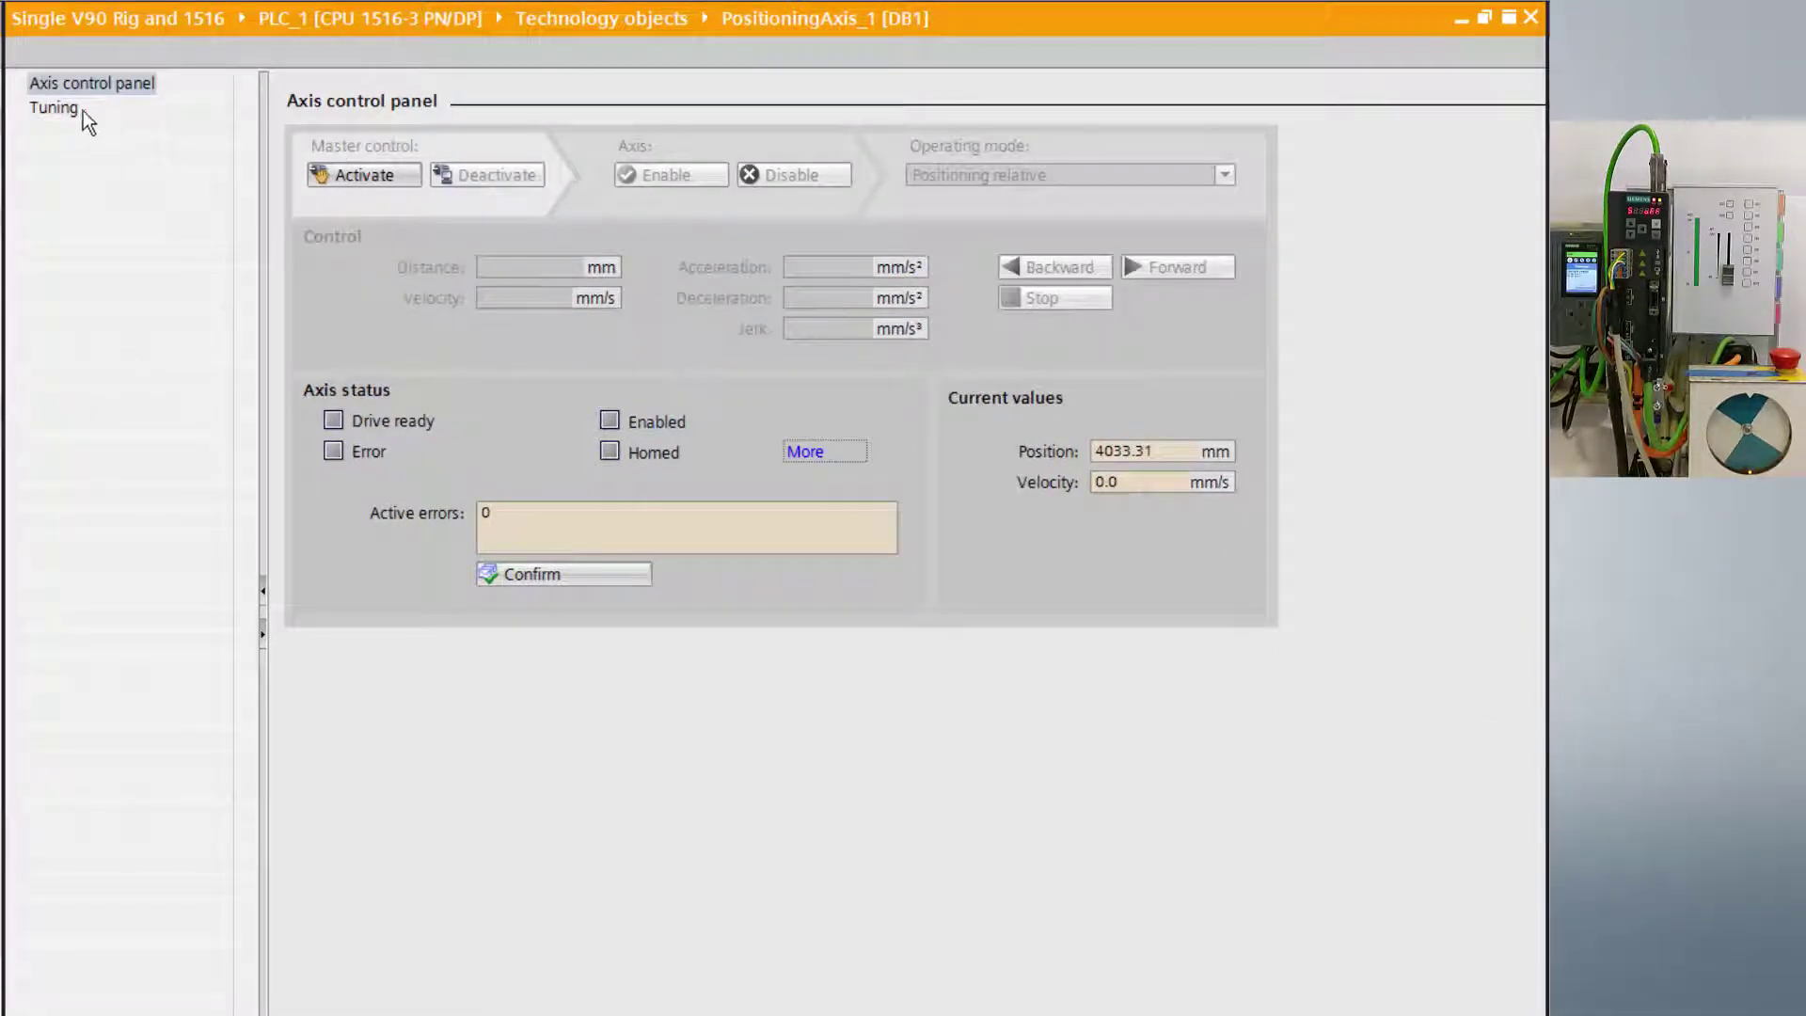
left_click(54, 109)
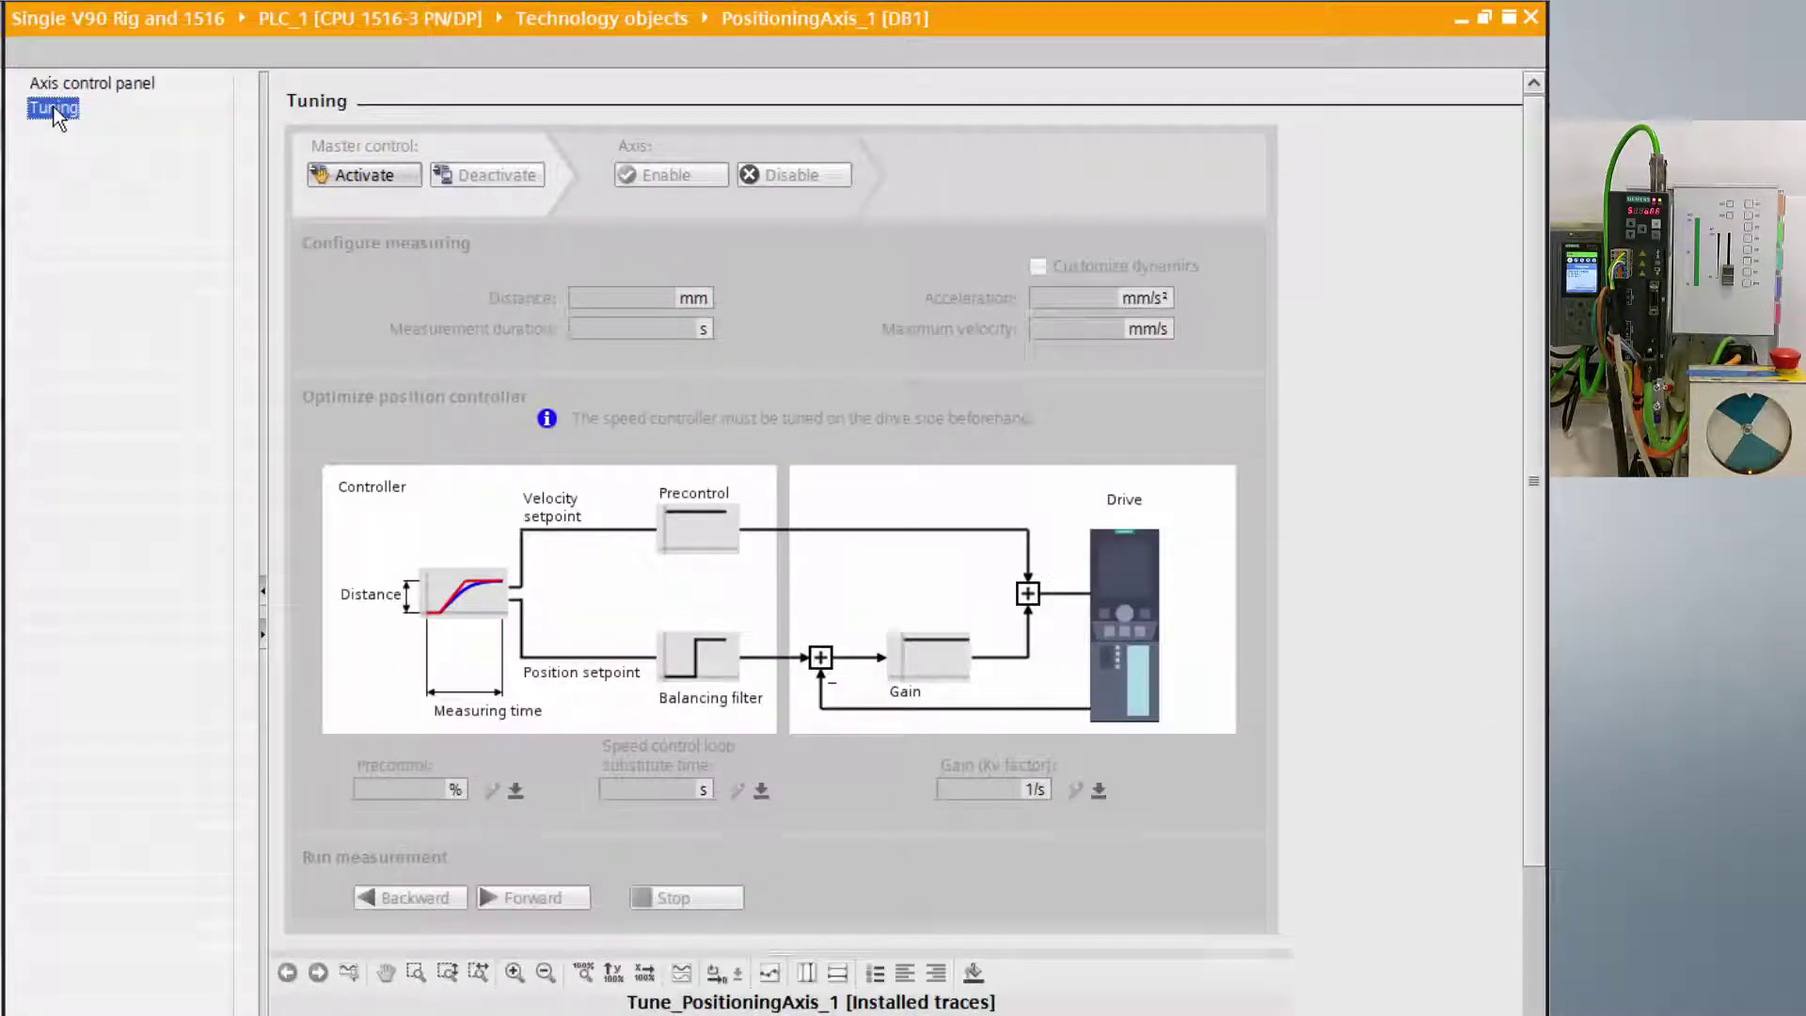
left_click(364, 175)
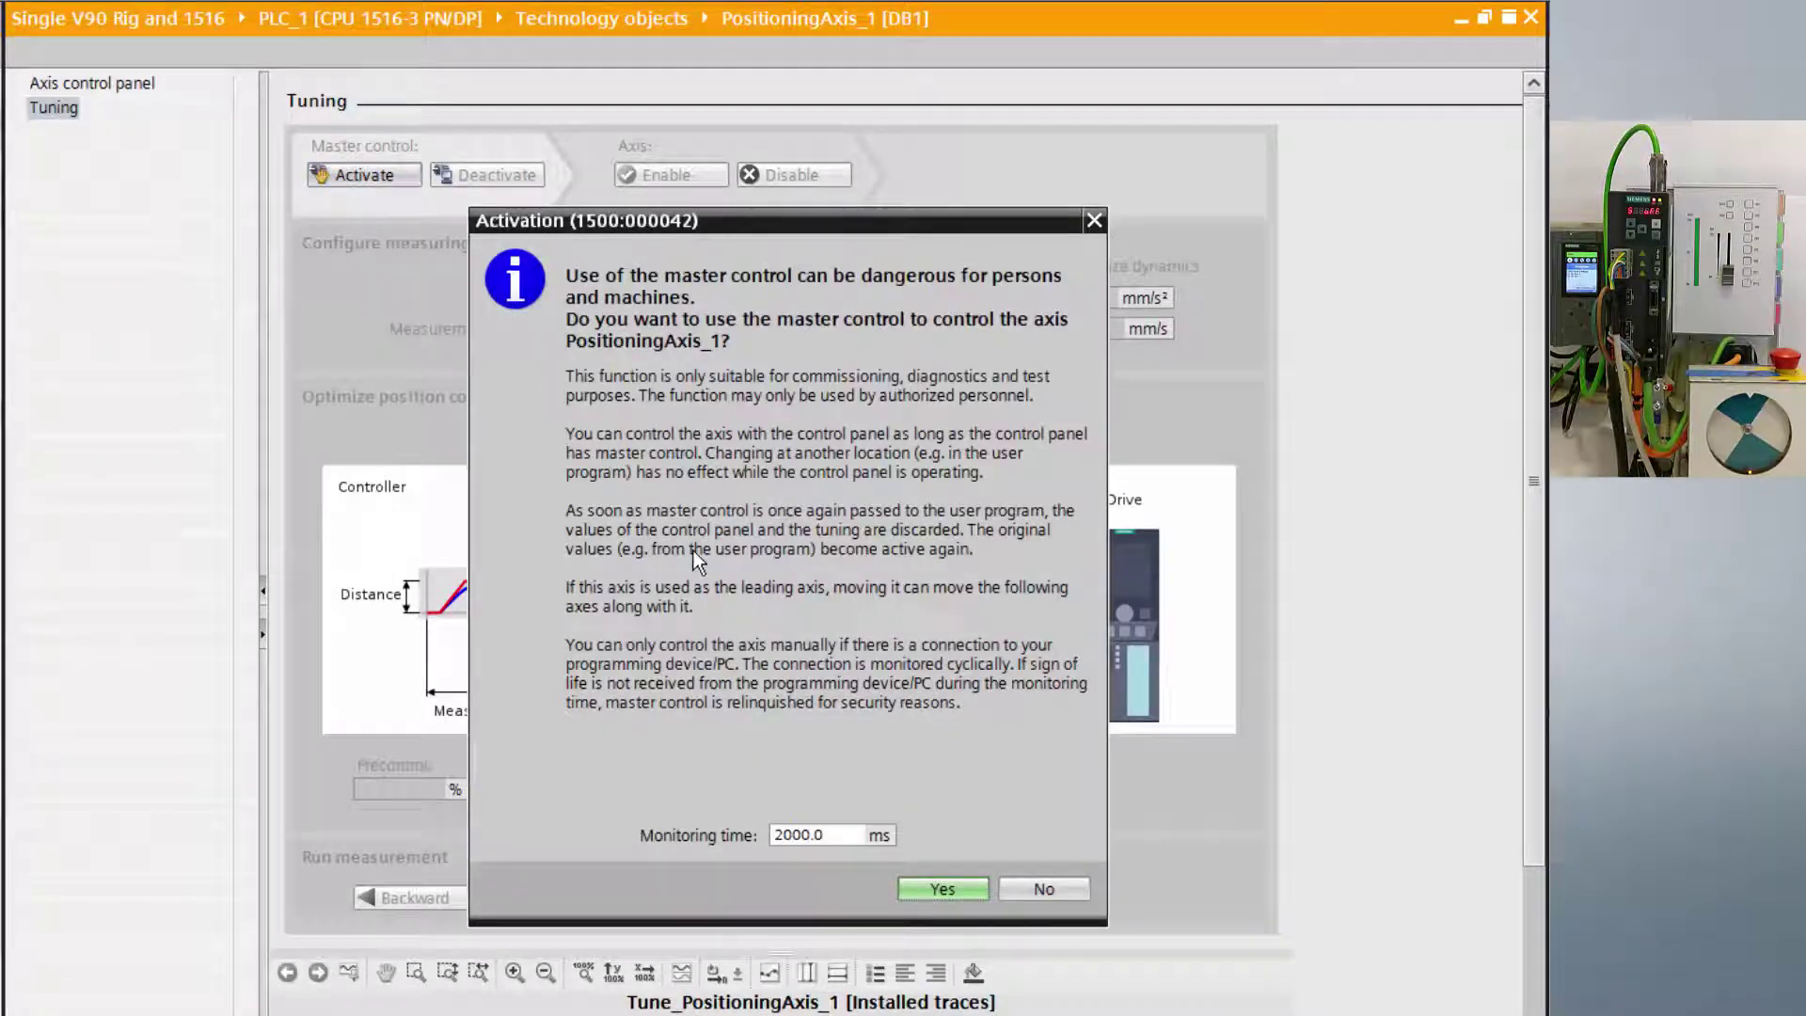
left_click(940, 884)
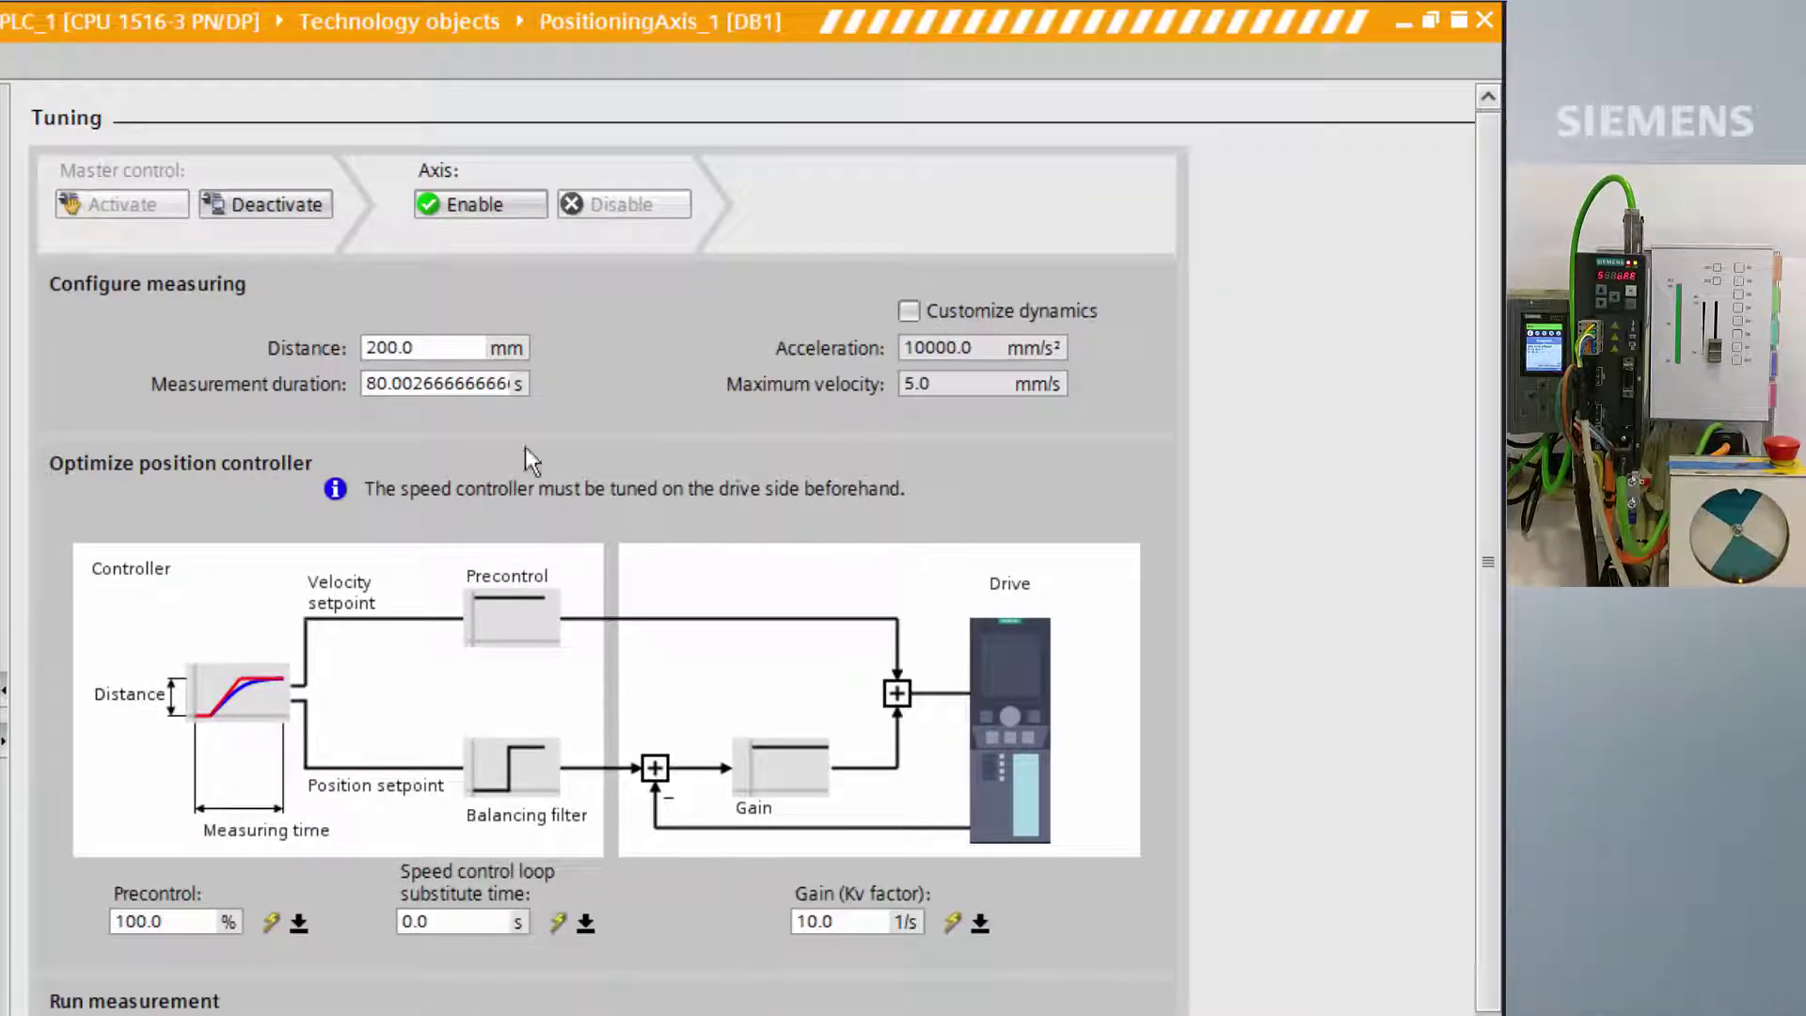
left_click(458, 203)
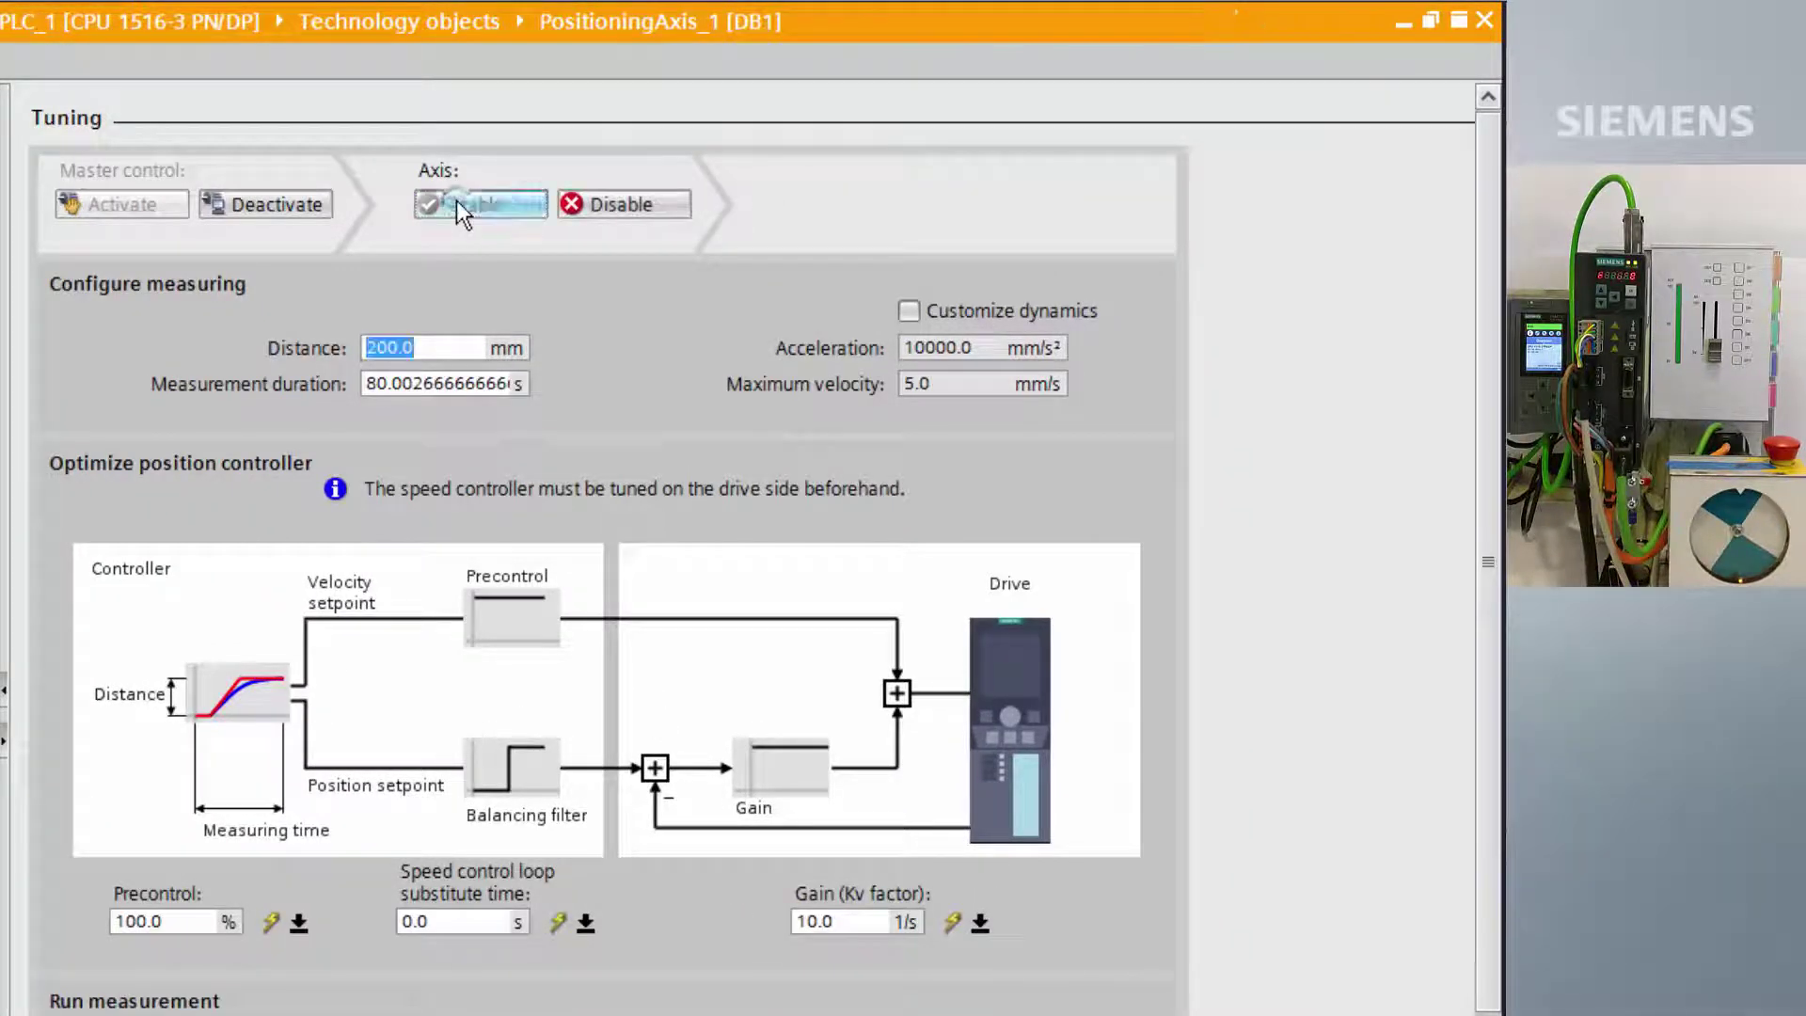
- Customize dynamics with 6000.0 mm/s² acceleration and 300.0 mm/s maximum velocity
left_click(910, 314)
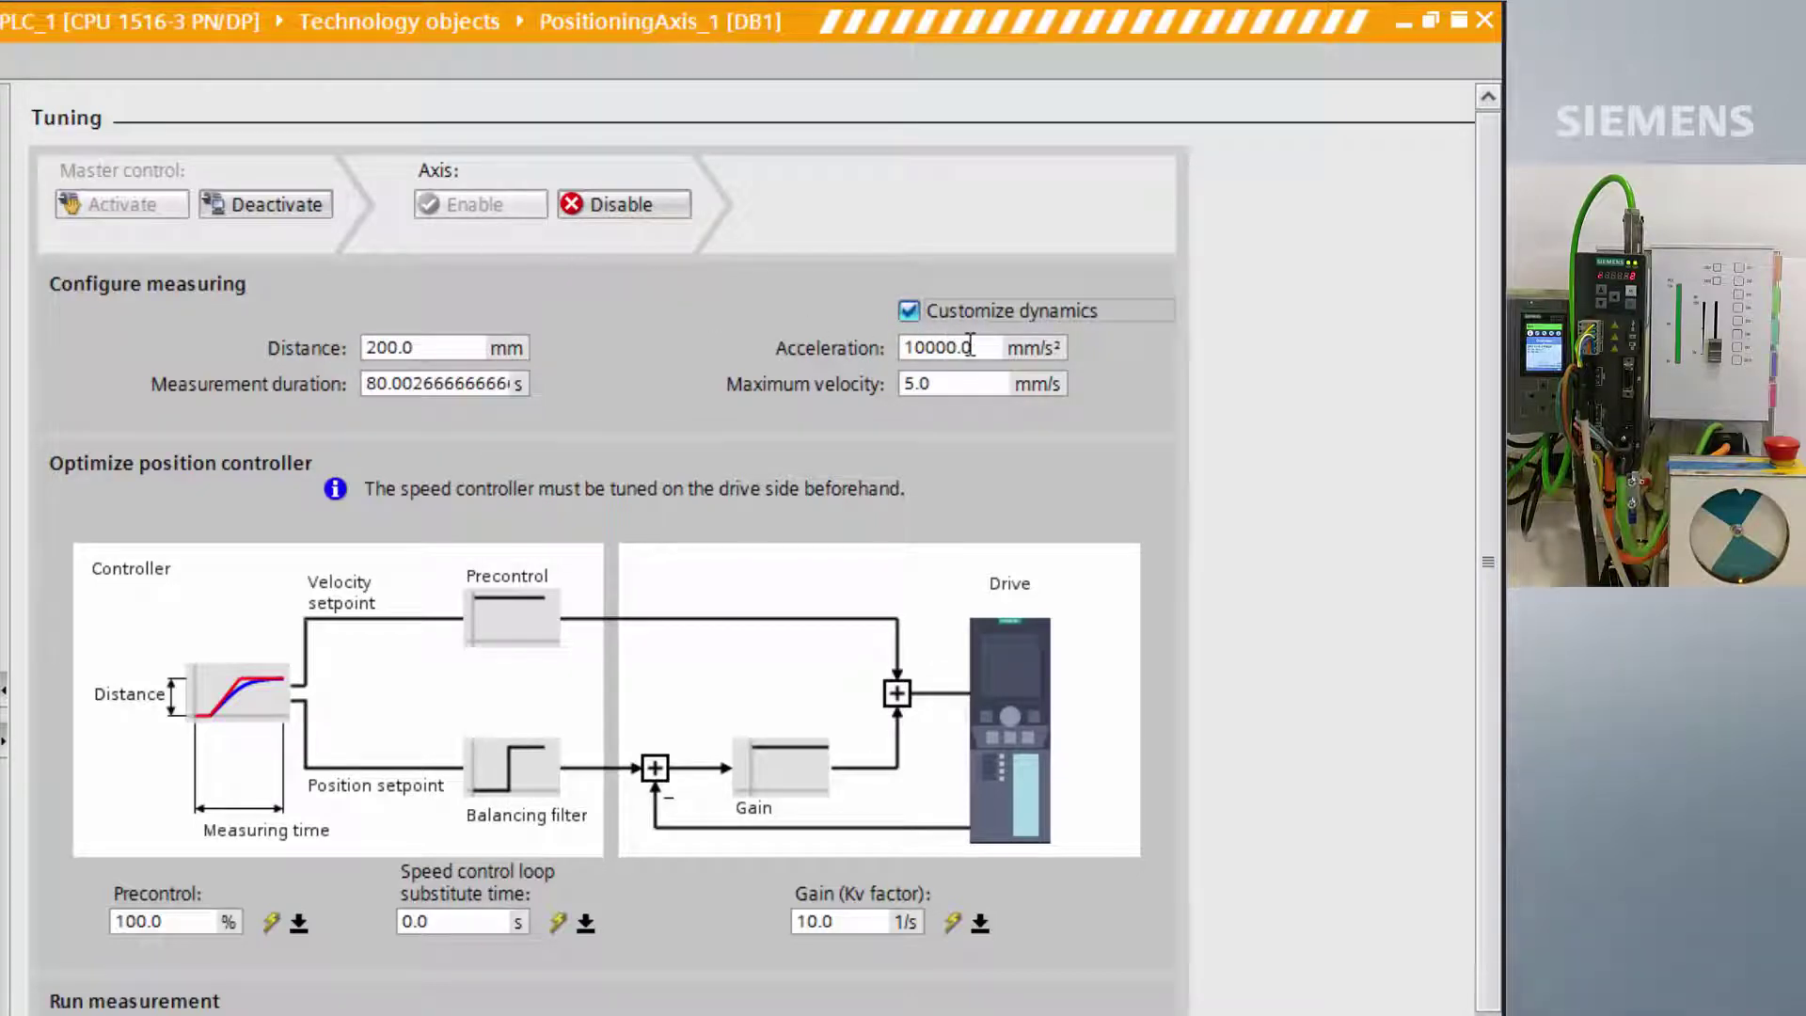
left_click_drag(971, 347, 894, 343)
type("6")
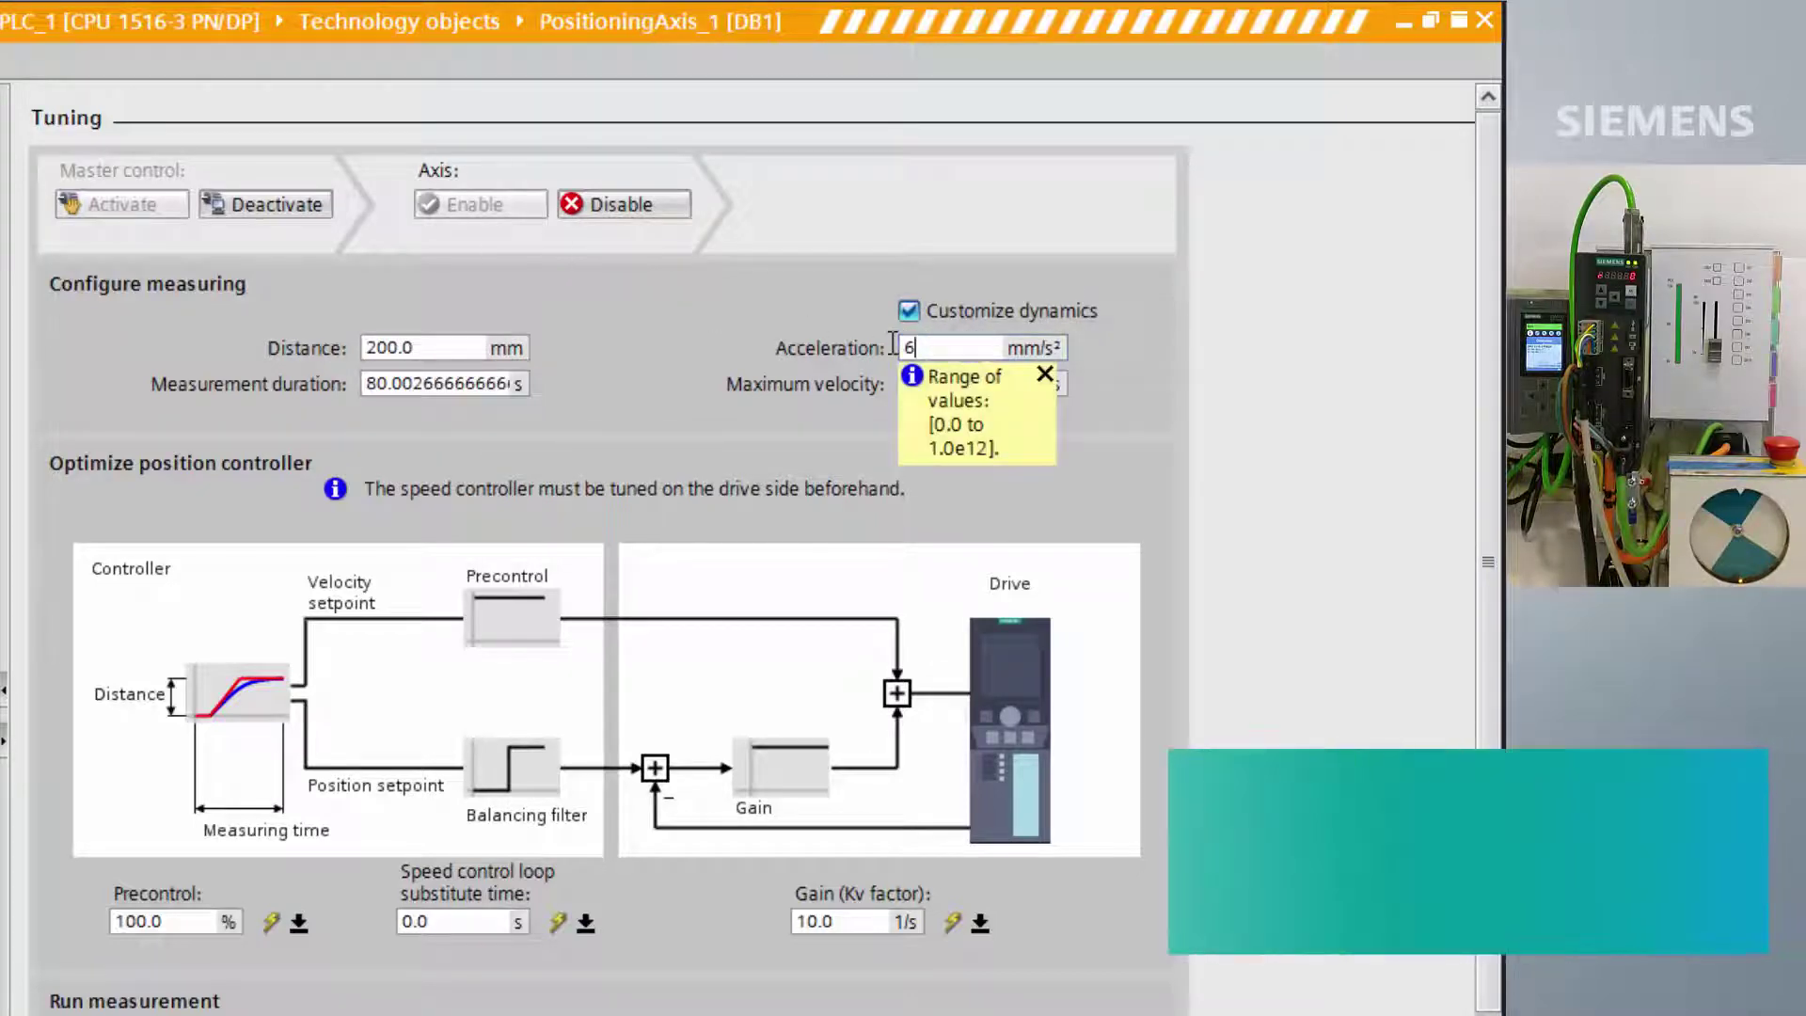
type("000.0")
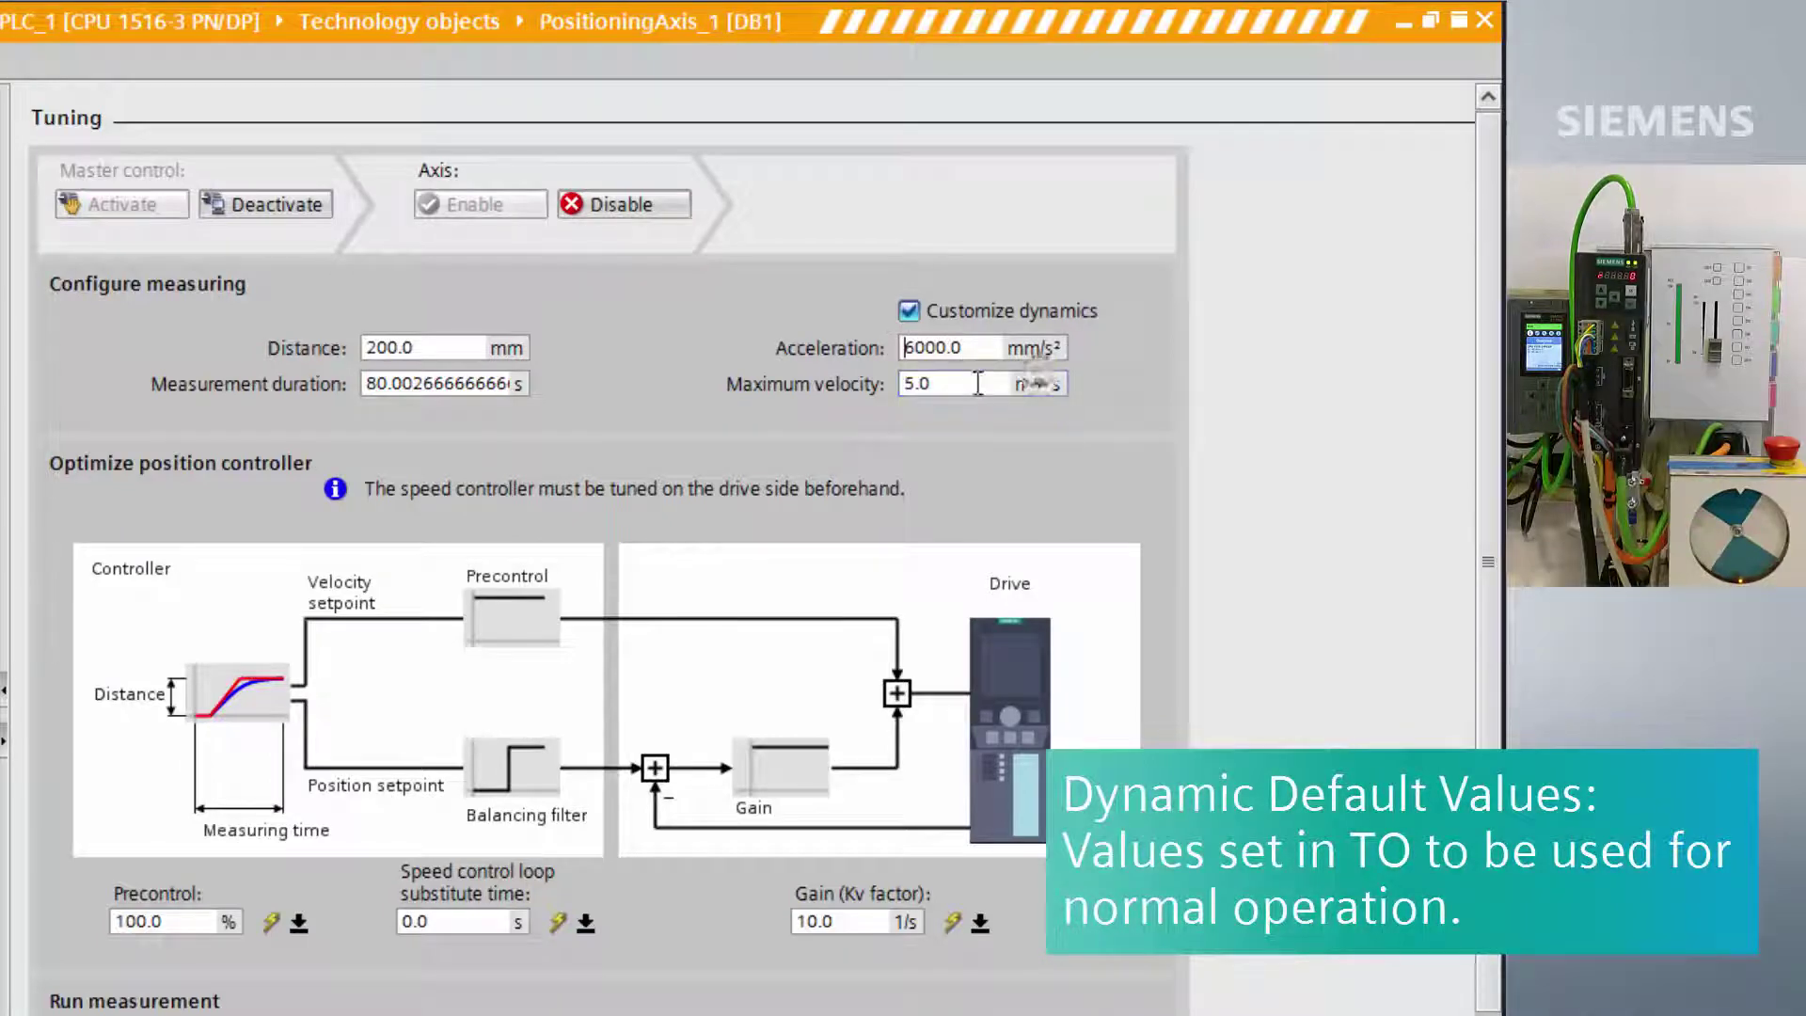
left_click_drag(969, 383, 883, 385)
type("3")
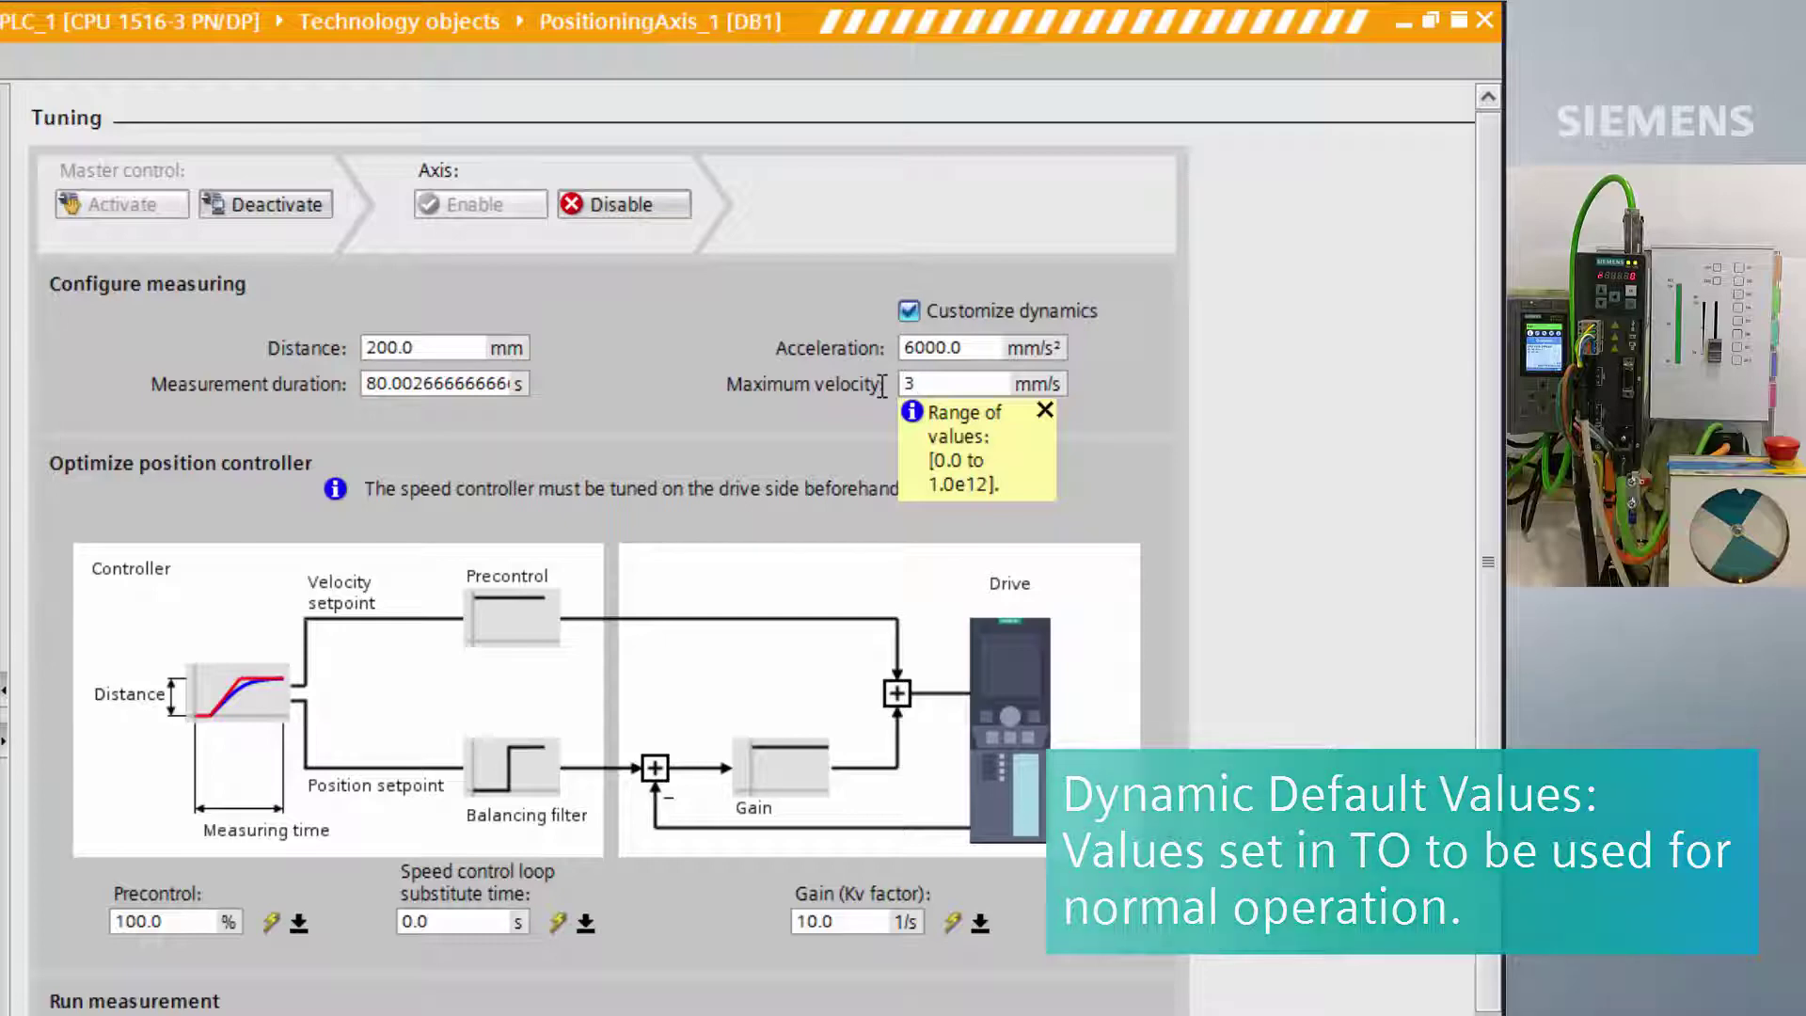
type("00.0")
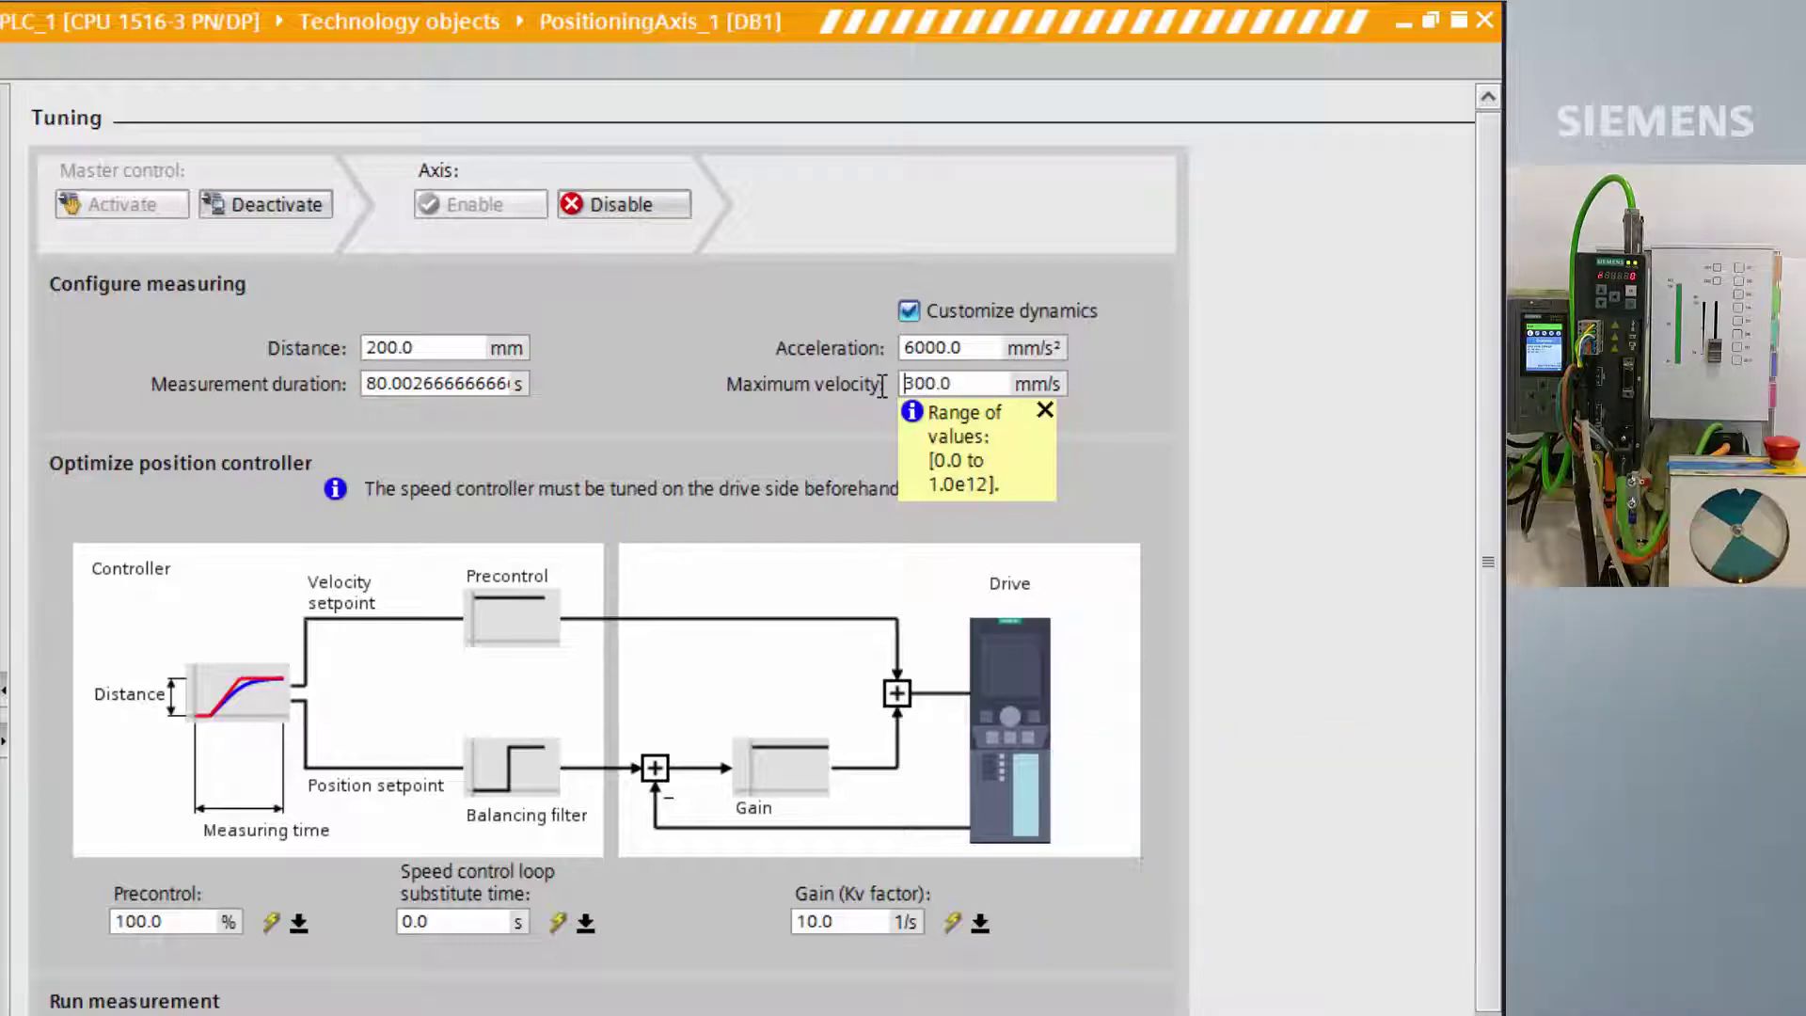
left_click_drag(513, 382, 570, 395)
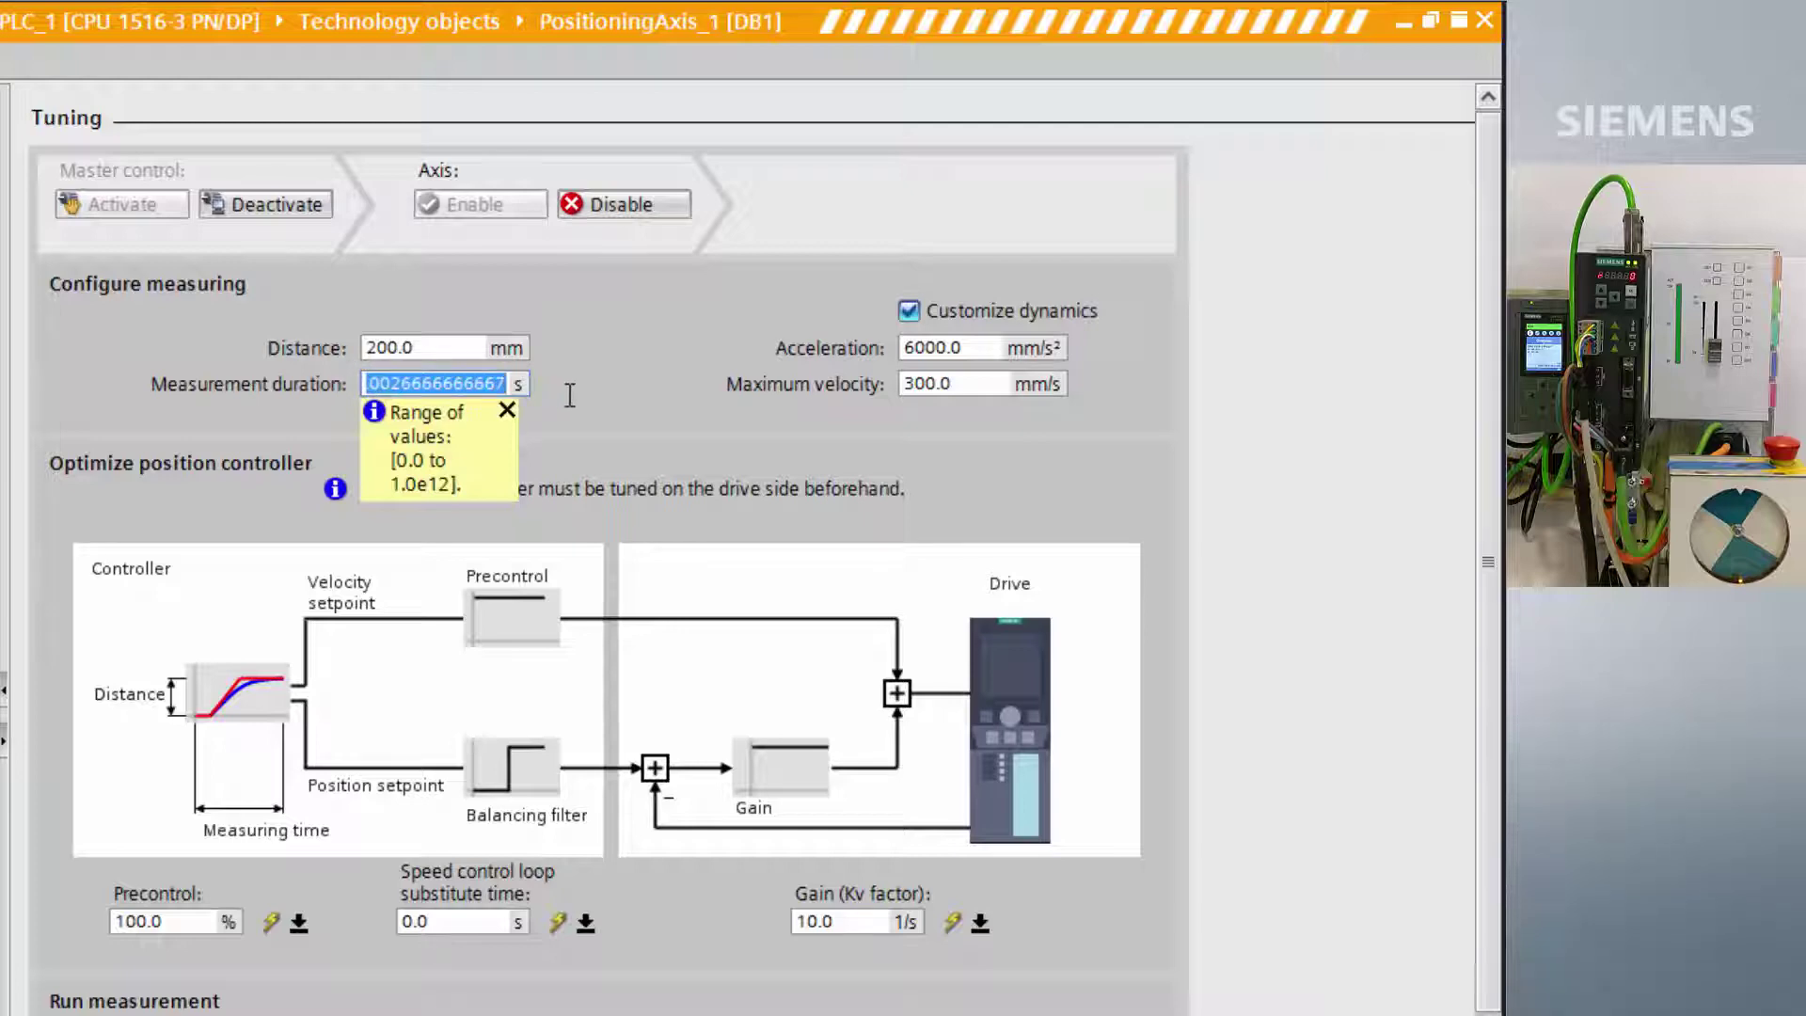
- Set the measurement duration to 5.0 s and precontrol to 0.0 %
type("5.0")
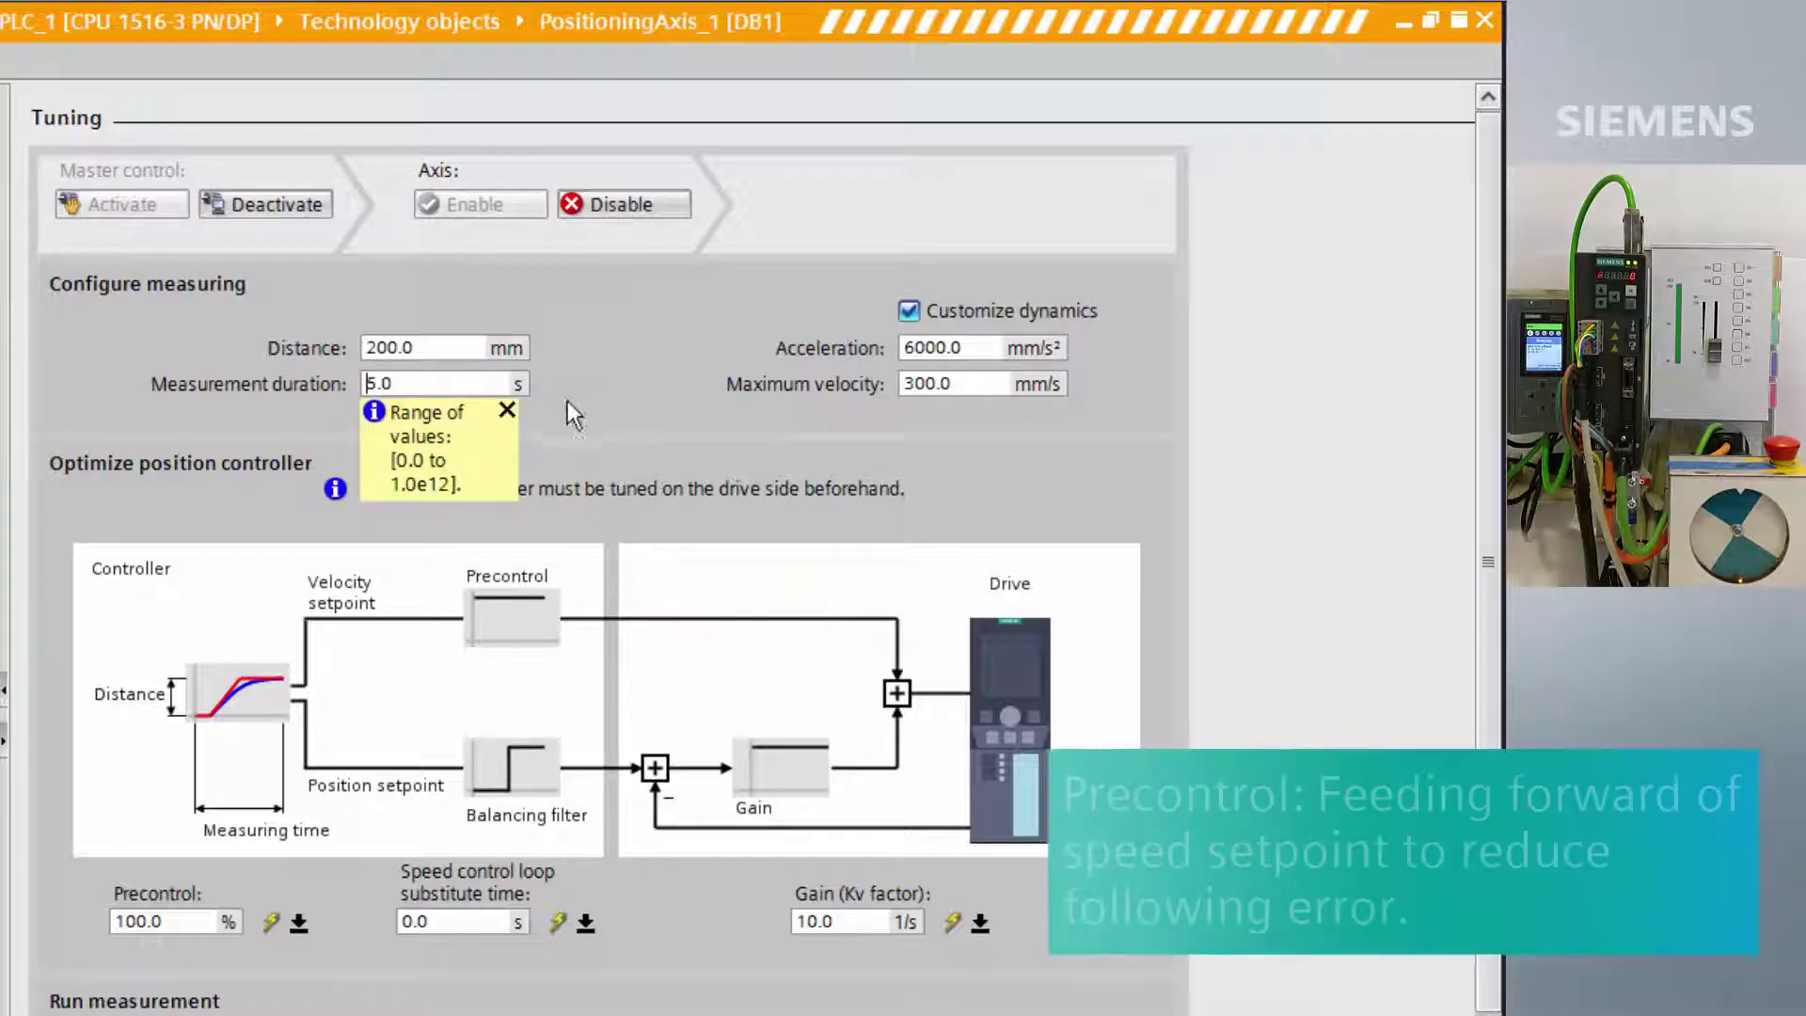
key("Return")
left_click_drag(195, 919, 108, 914)
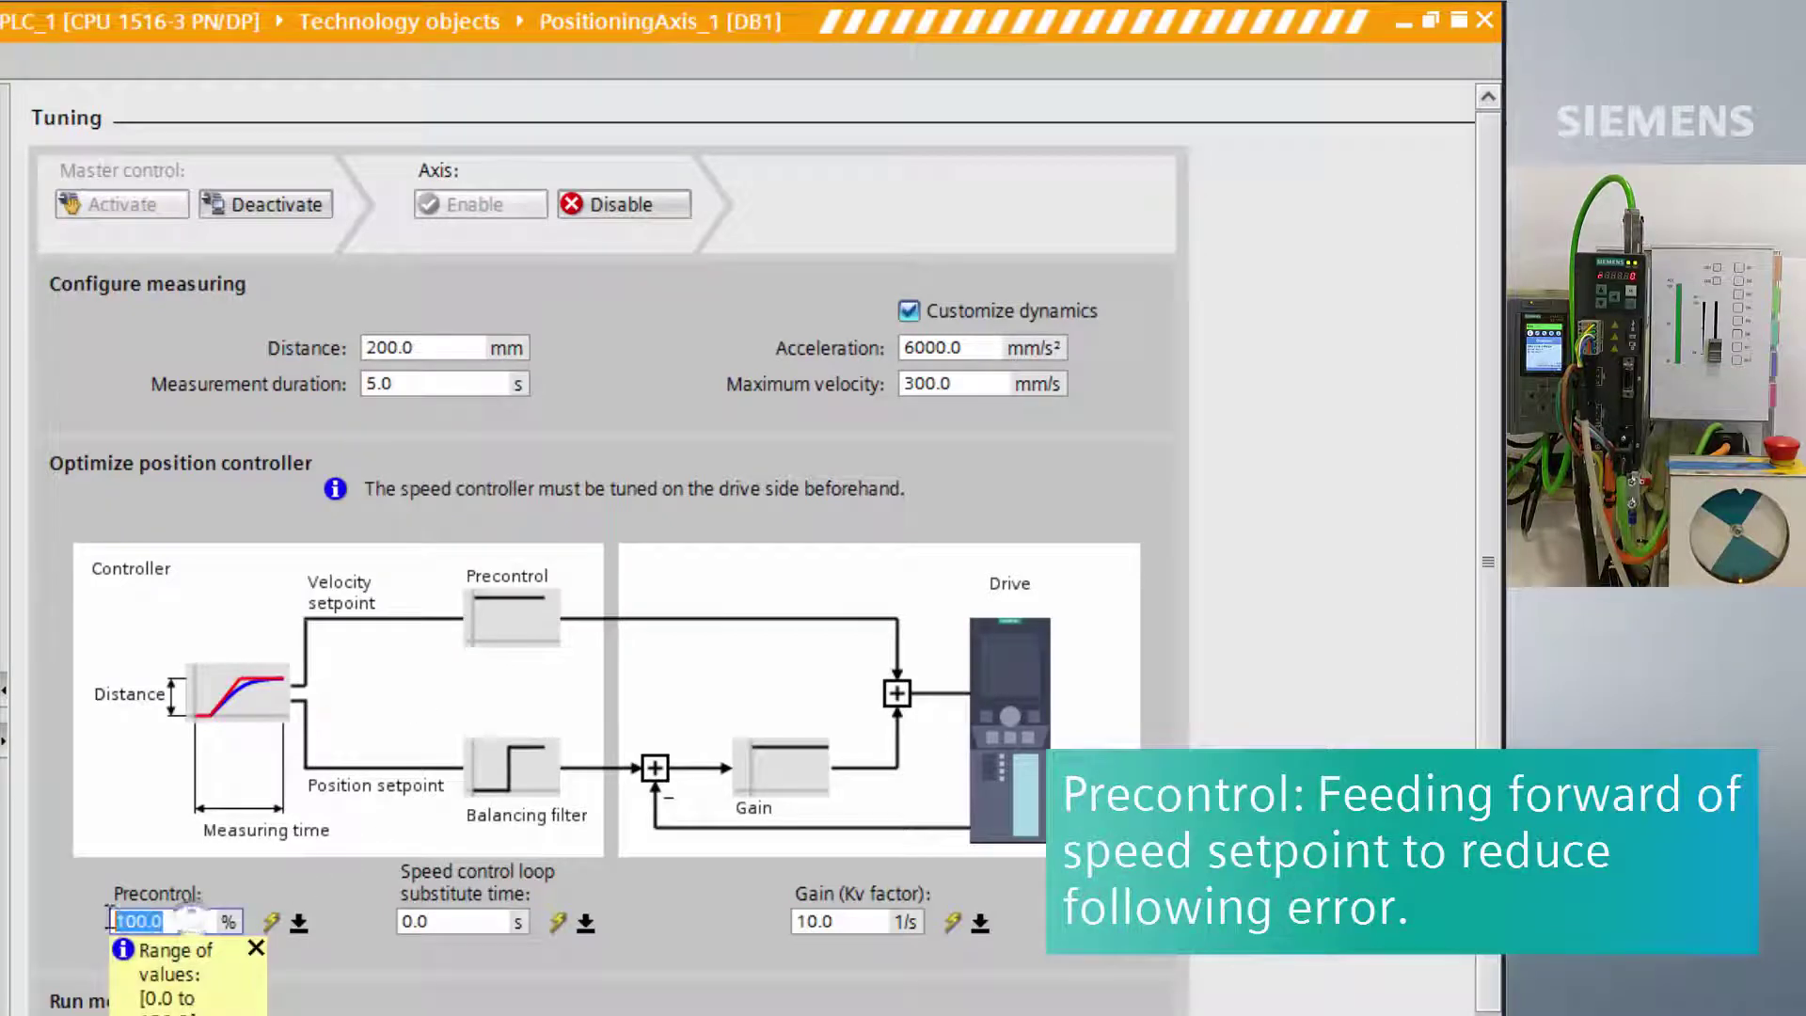
type("0")
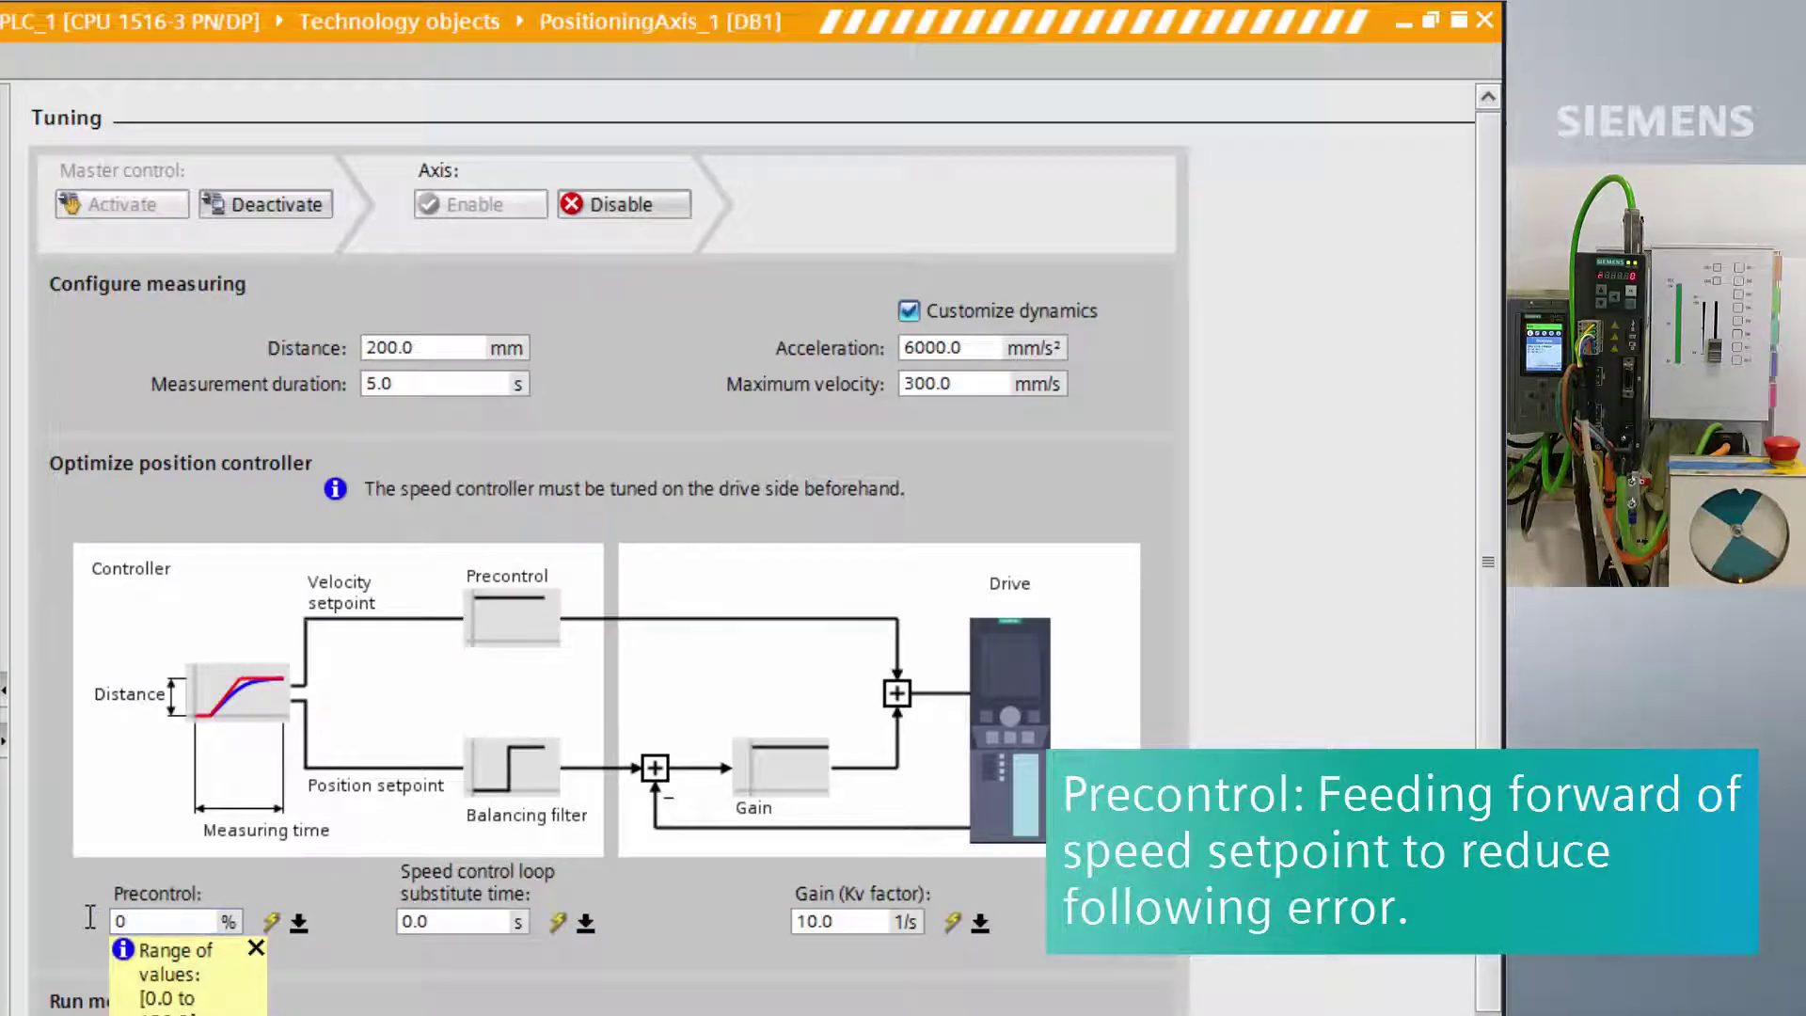
left_click(876, 921)
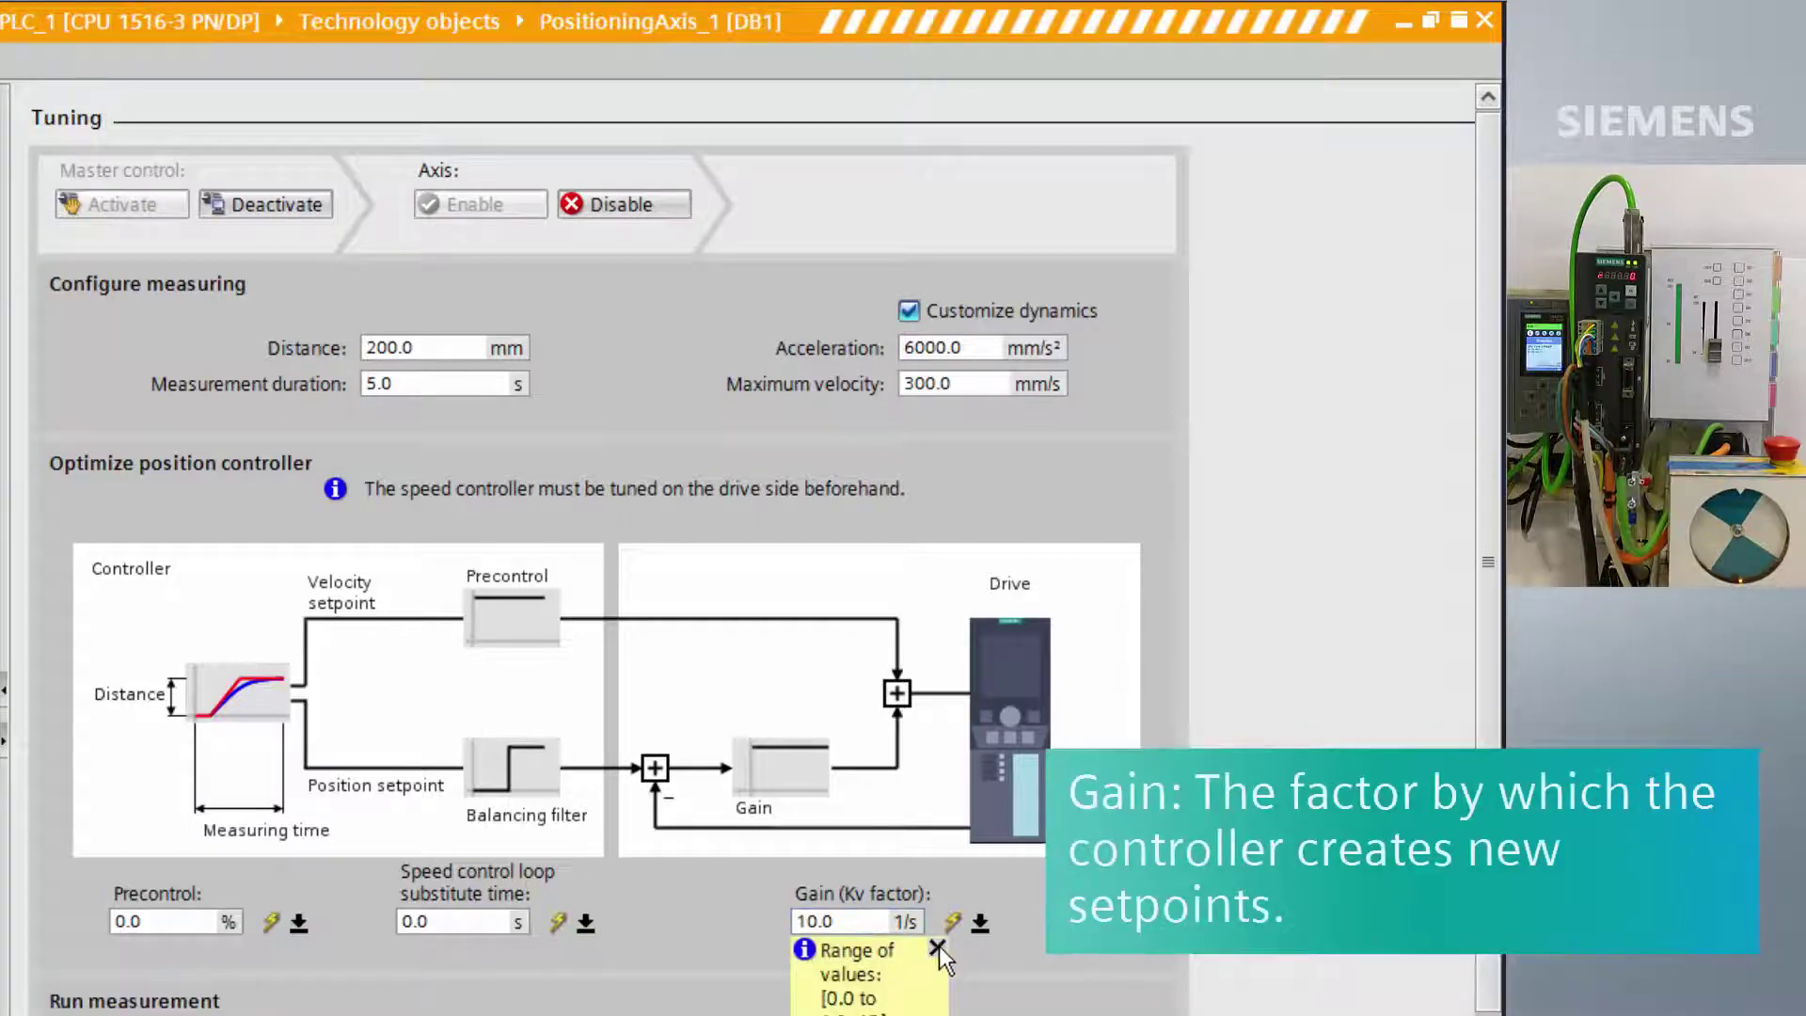
left_click(1300, 636)
- Record a forward tuning measurement of the axis position
scroll(1473, 462, "down", 5)
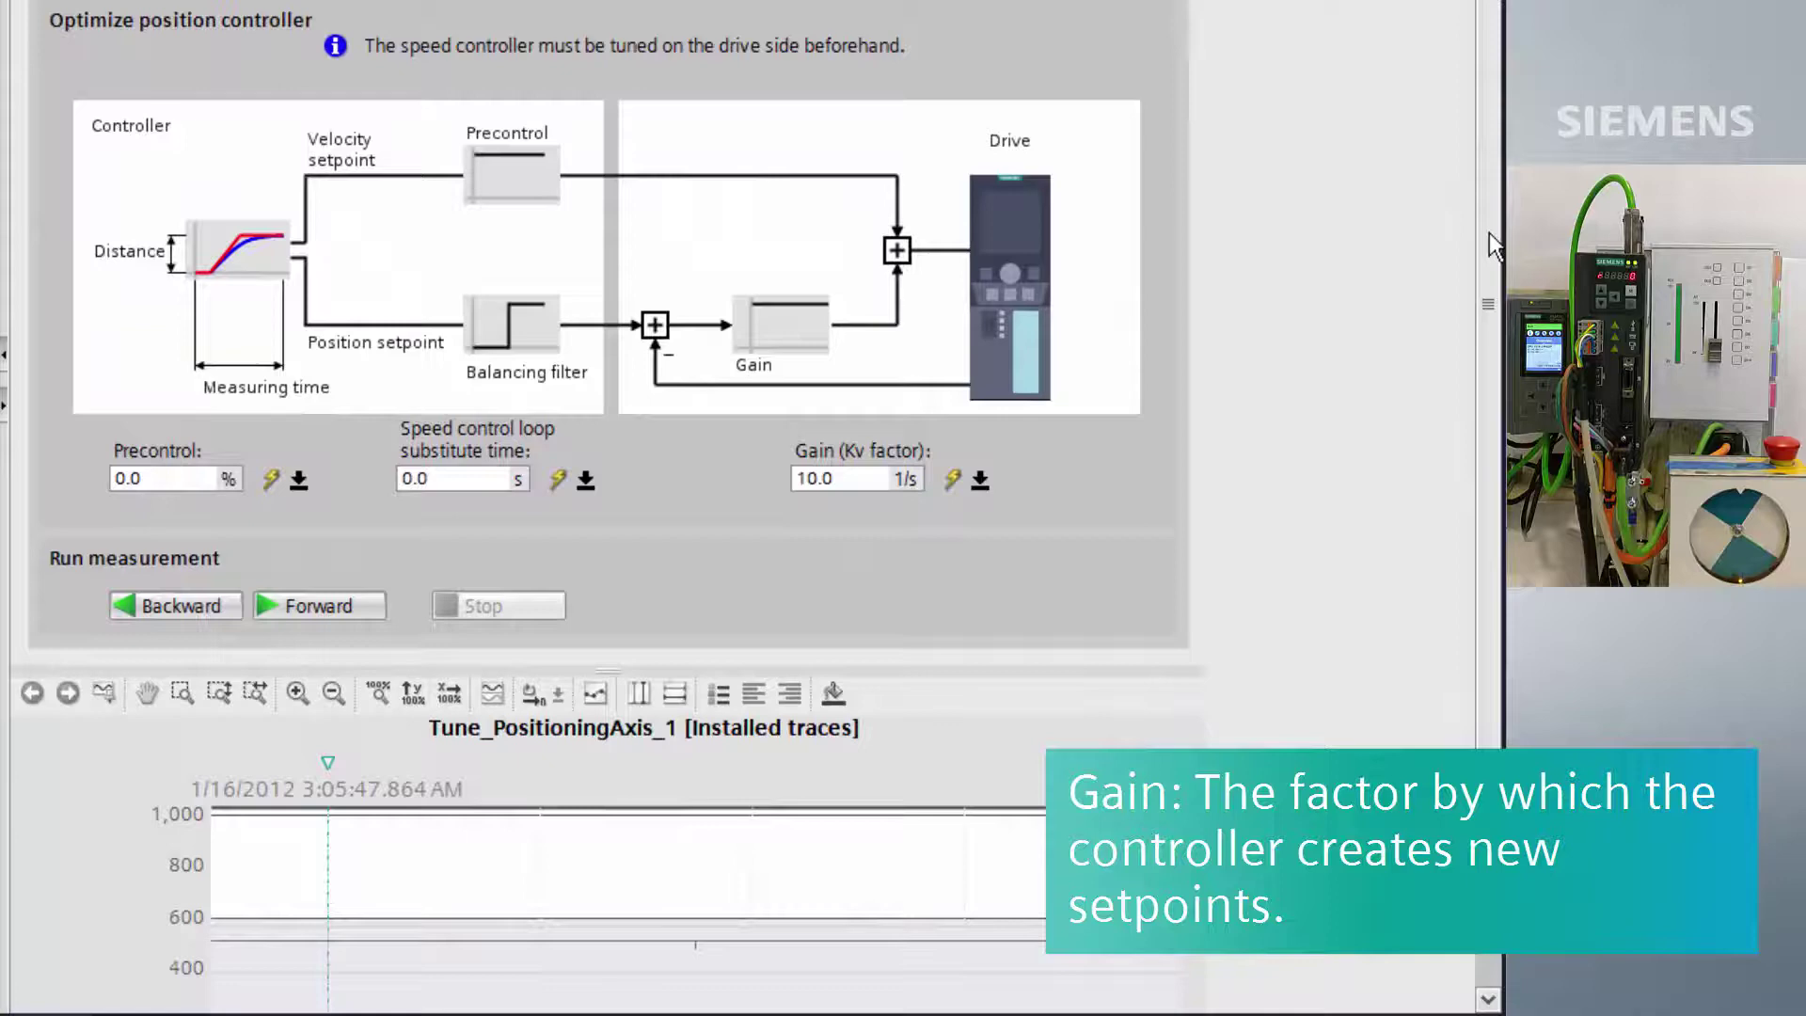
left_click_drag(1488, 233, 1500, 476)
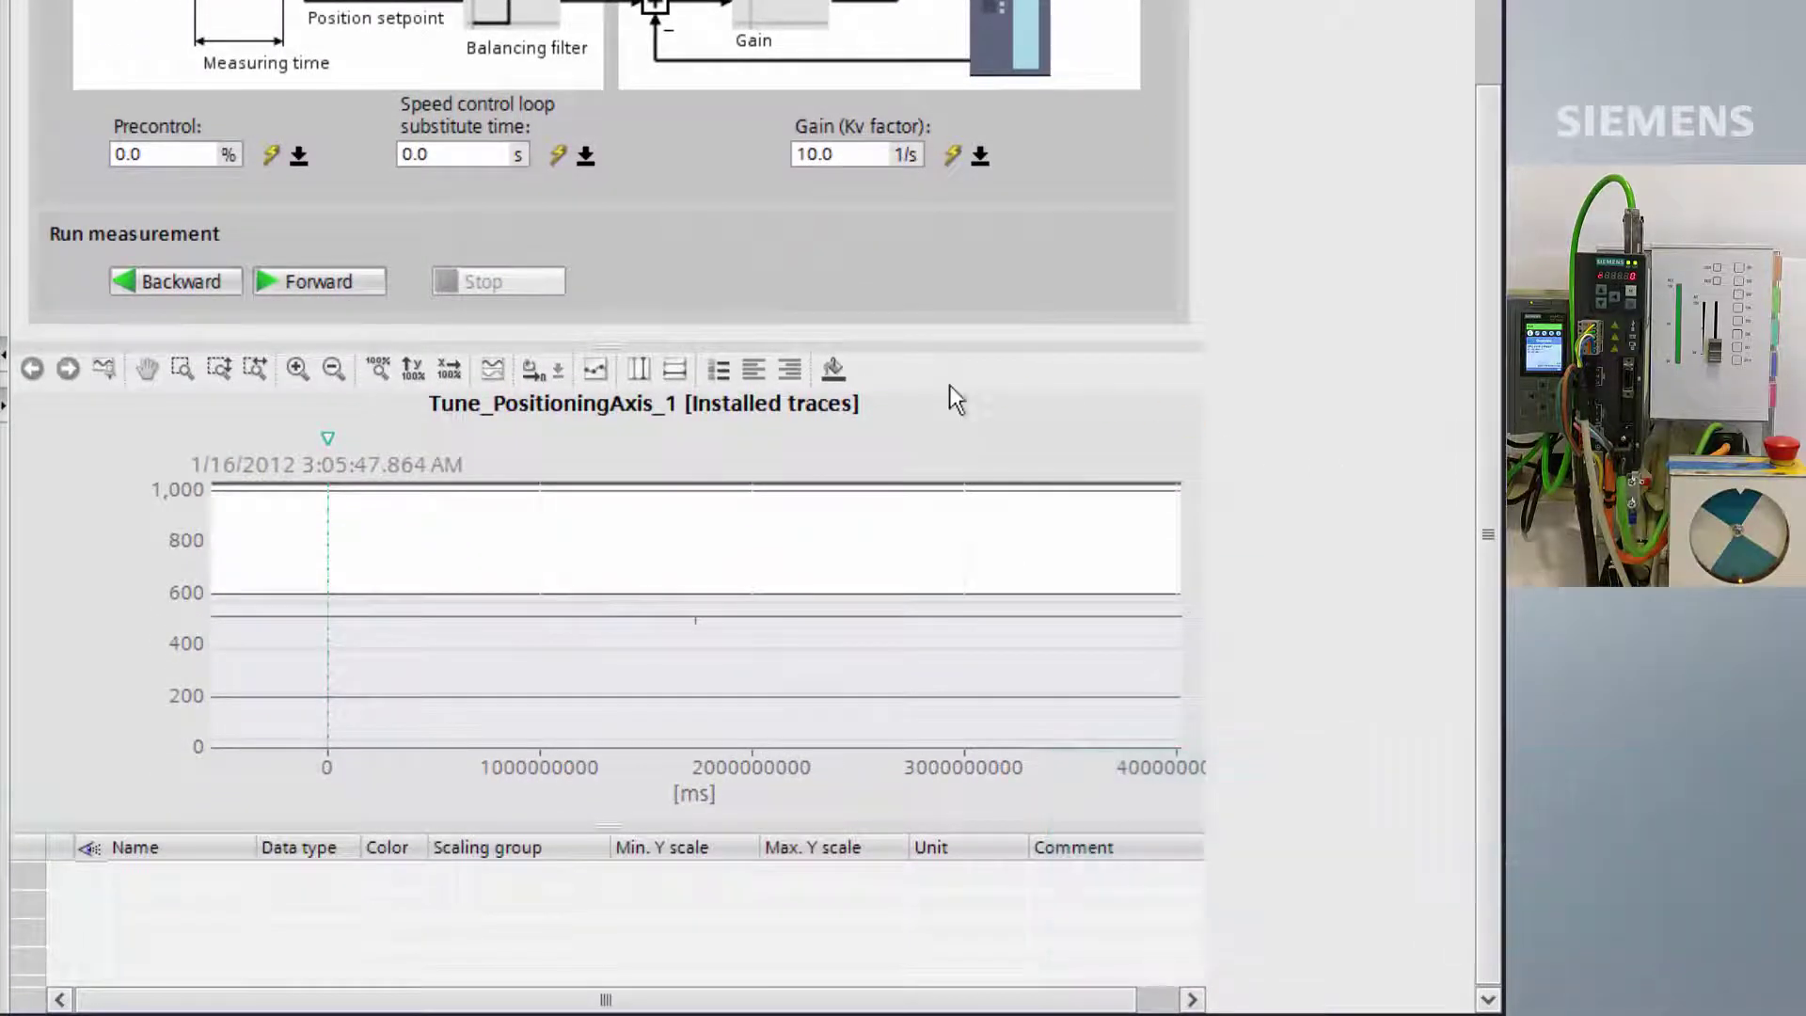
left_click(313, 281)
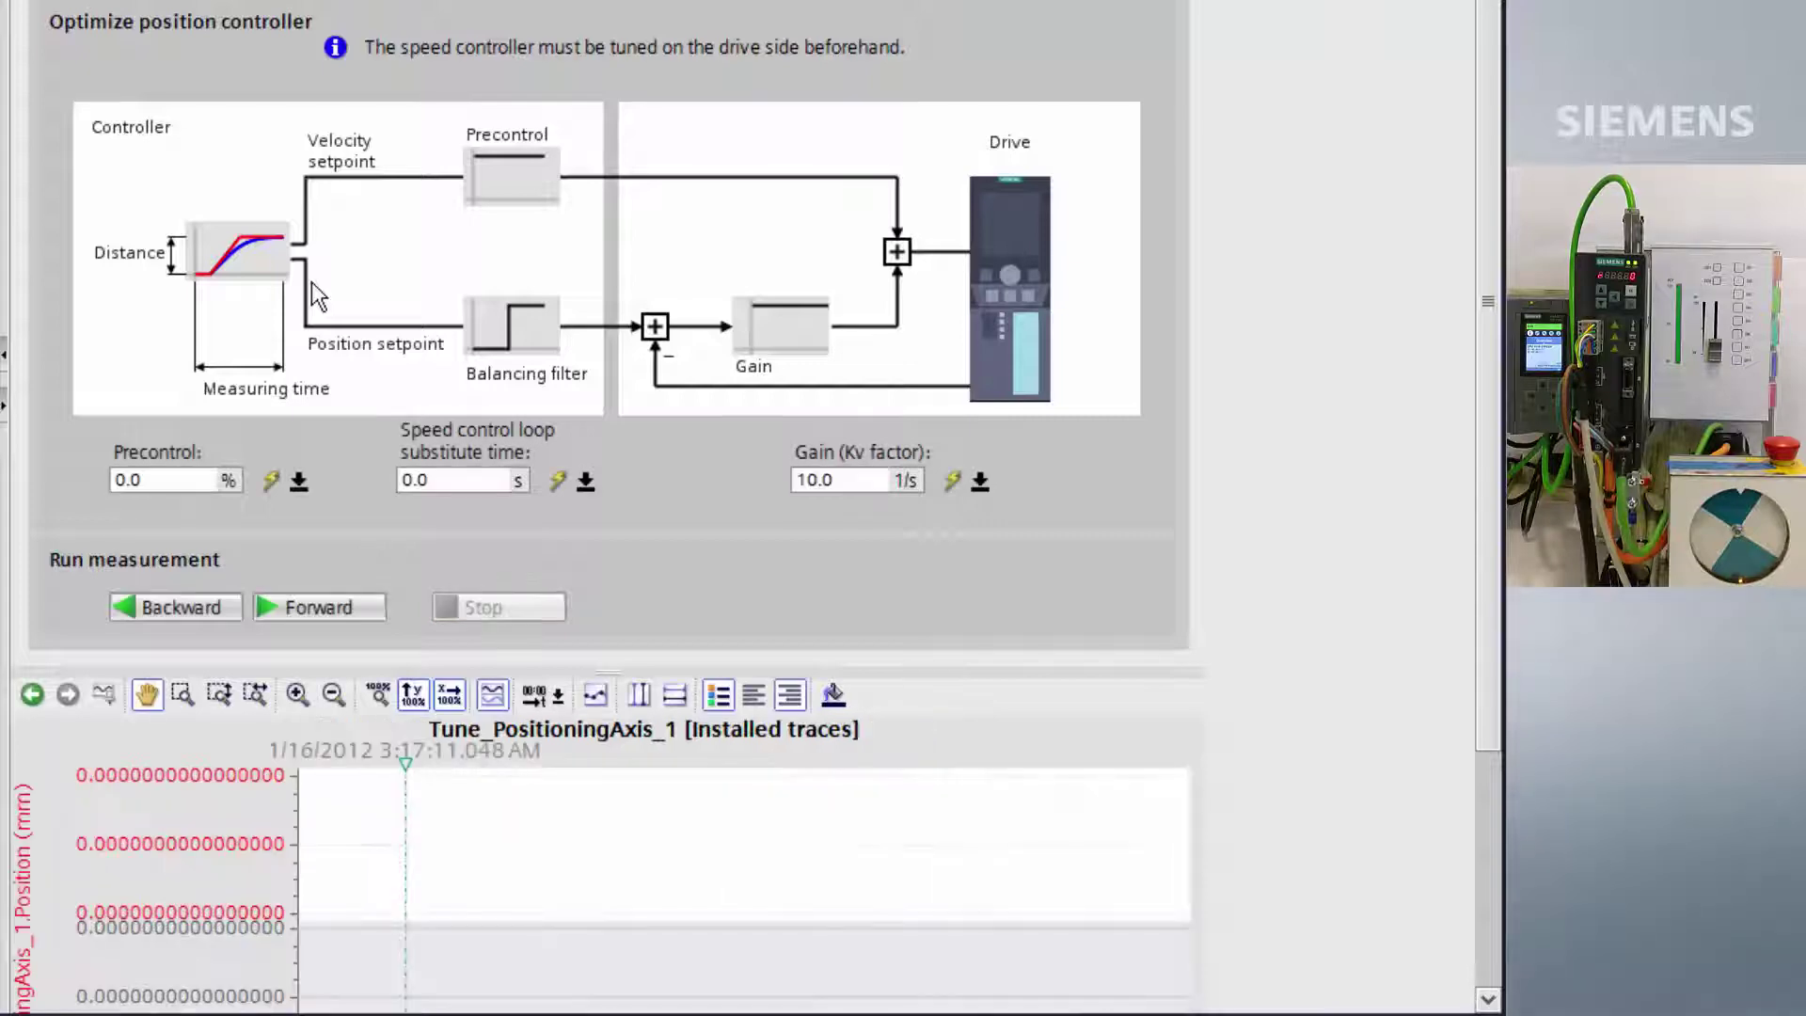
- Make the commanded and actual velocity traces visible in the chart
left_click_drag(1488, 310, 1492, 602)
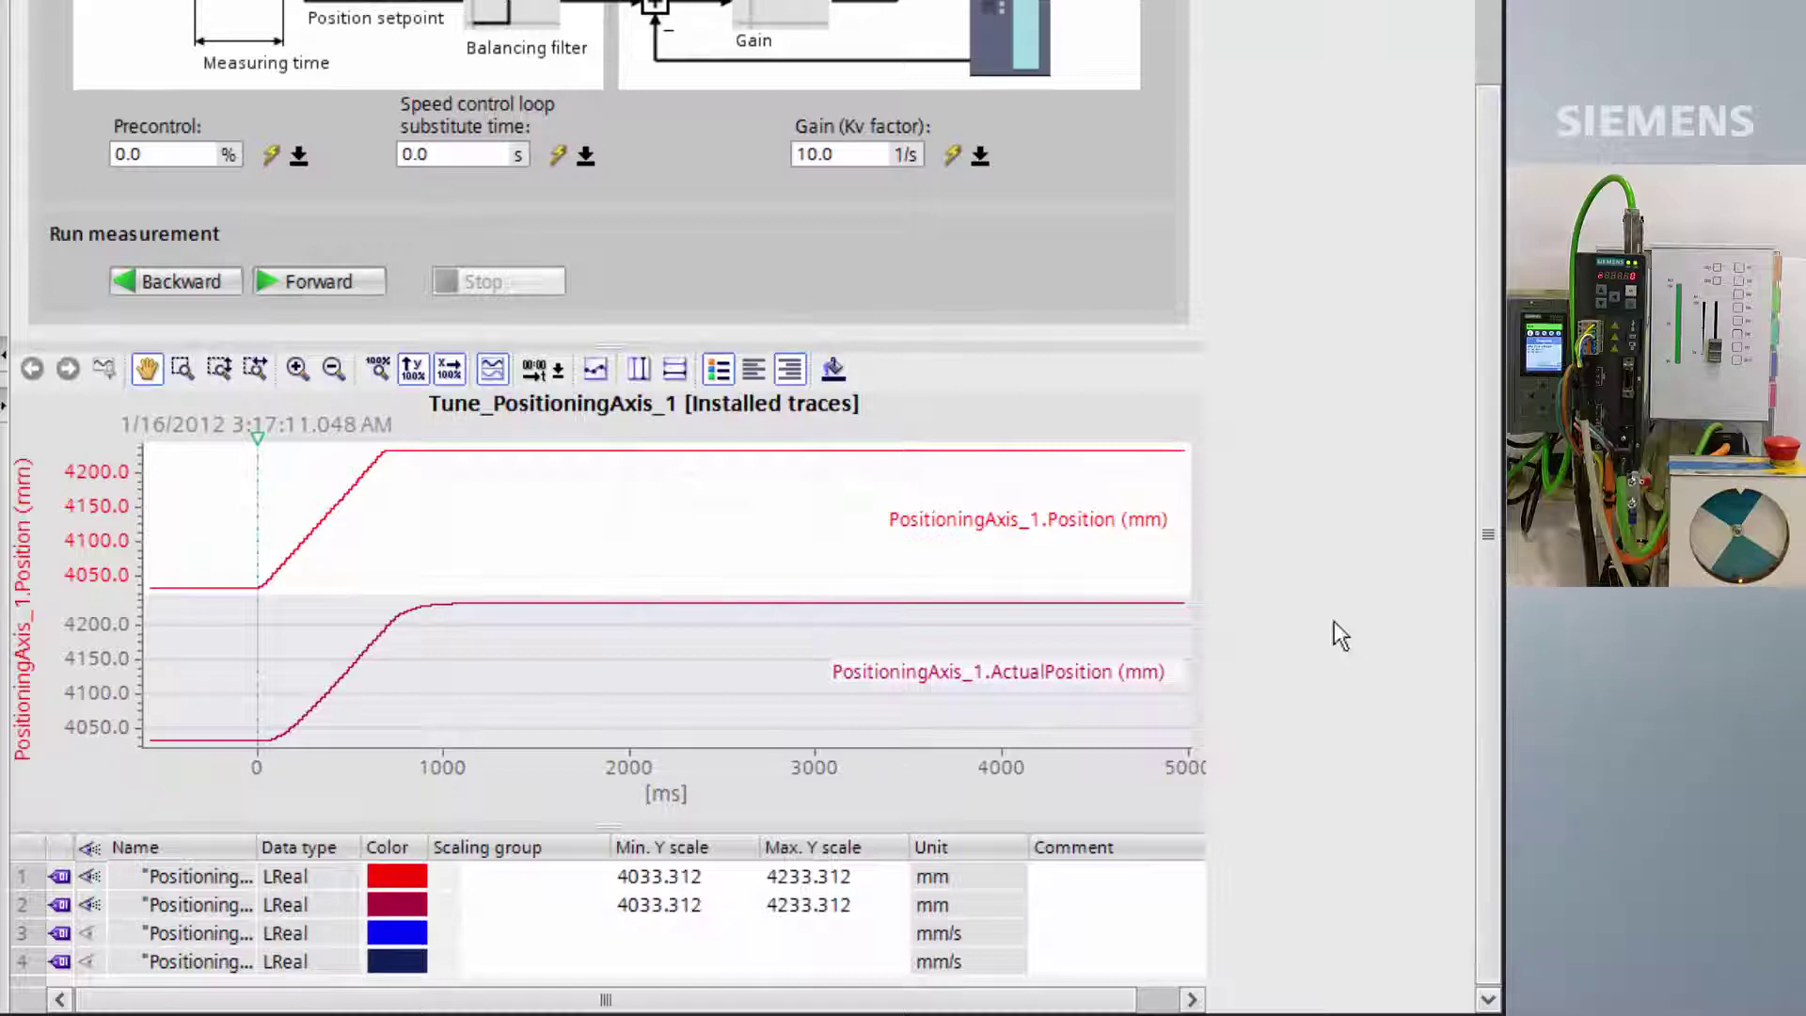
left_click(89, 933)
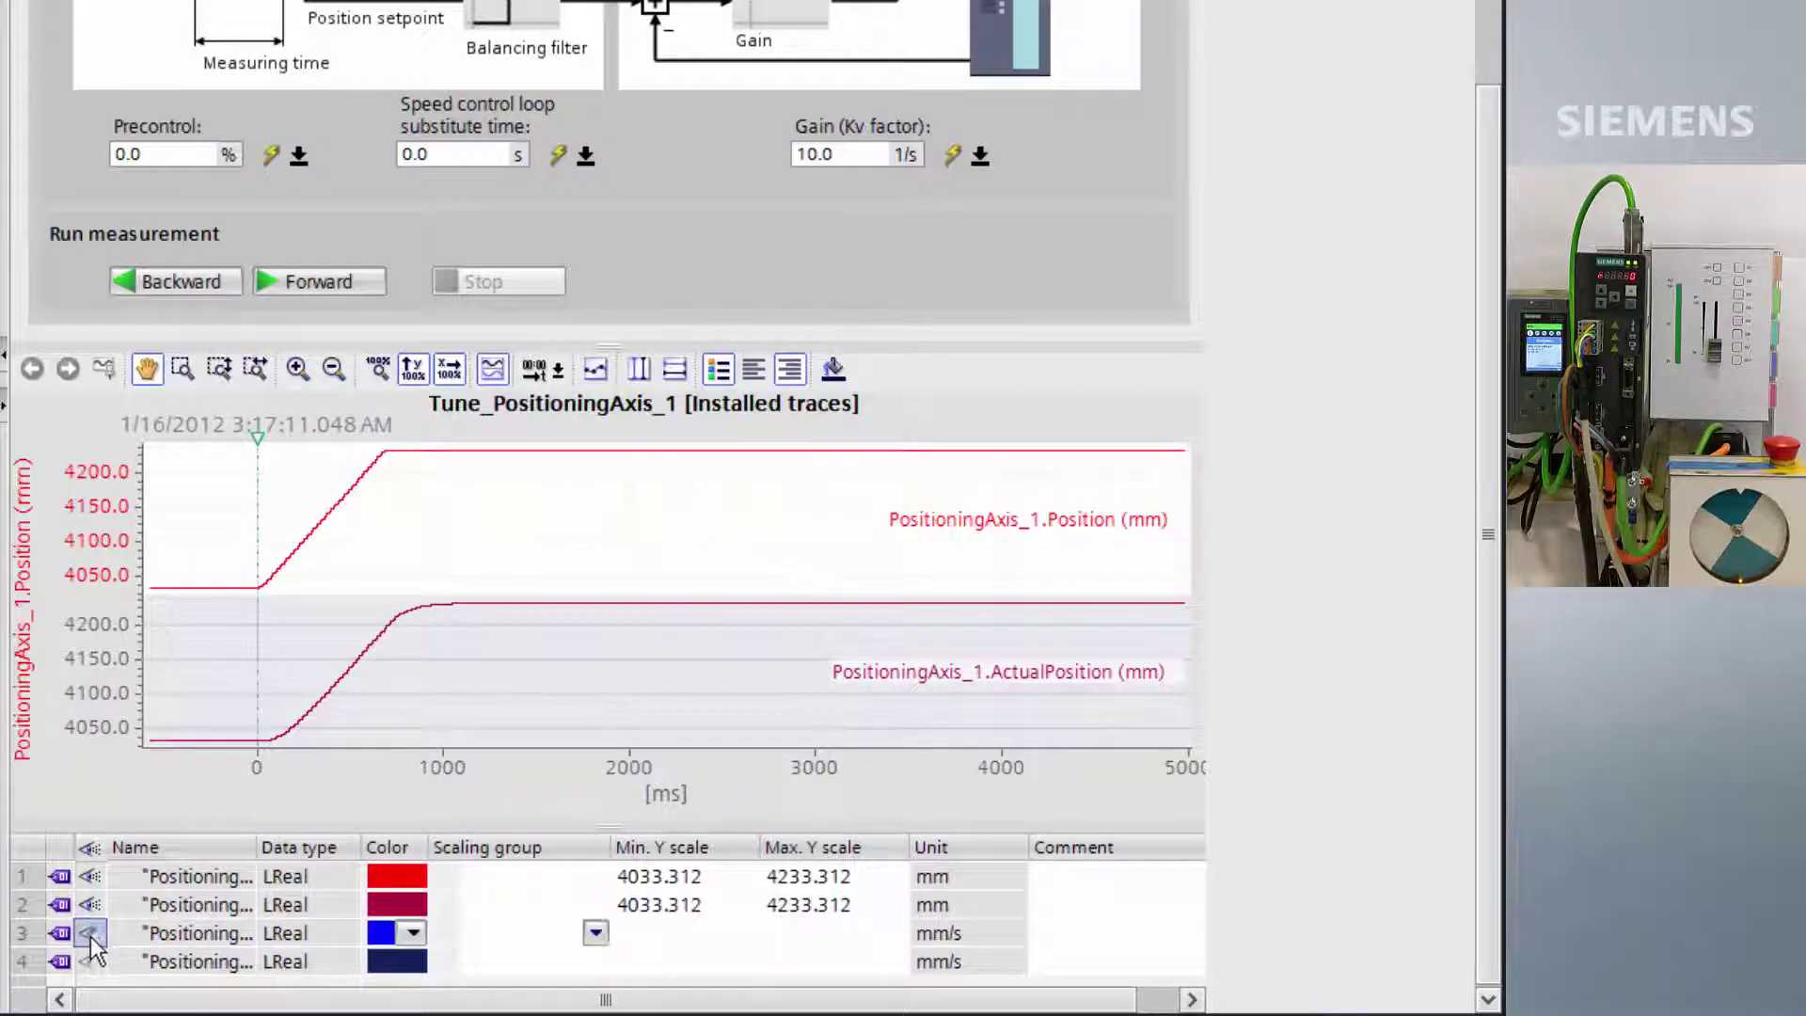
left_click(90, 962)
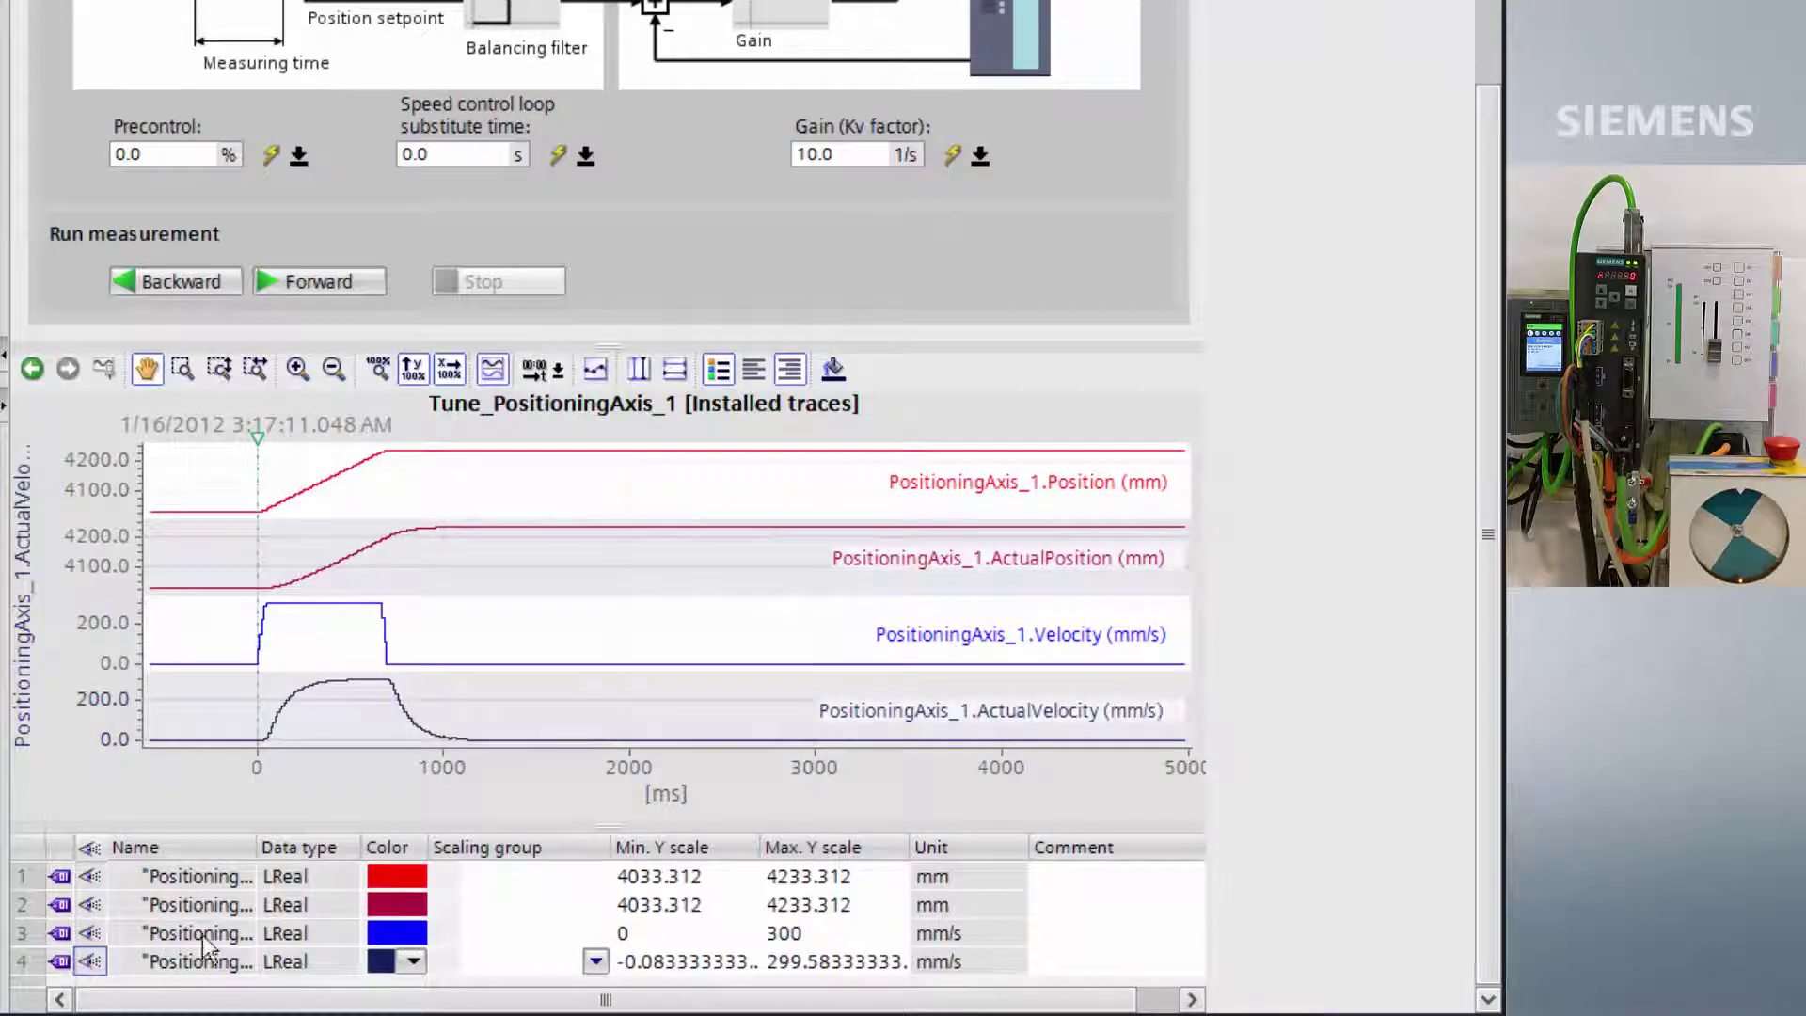
- Assign scaling groups 1, 1, 2, 2 to the position and velocity signals in rows 1–4
left_click(489, 875)
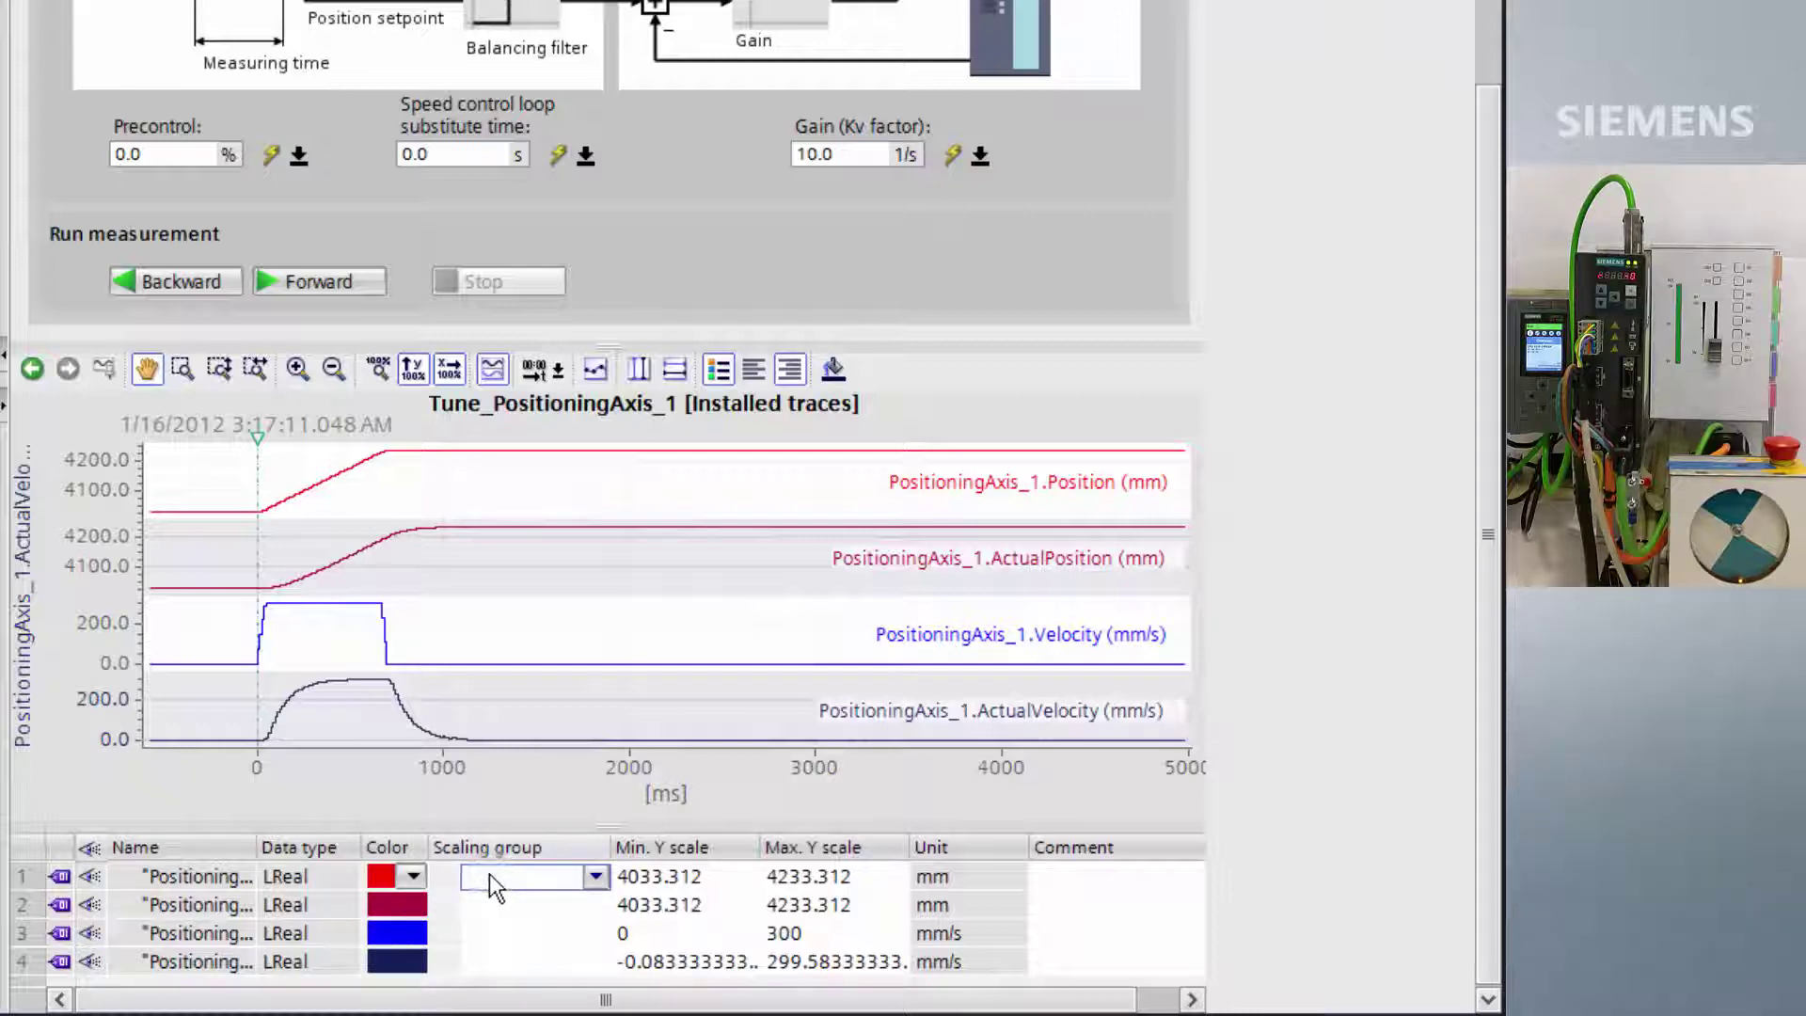
type("1")
key("Return")
type("1")
key("Return")
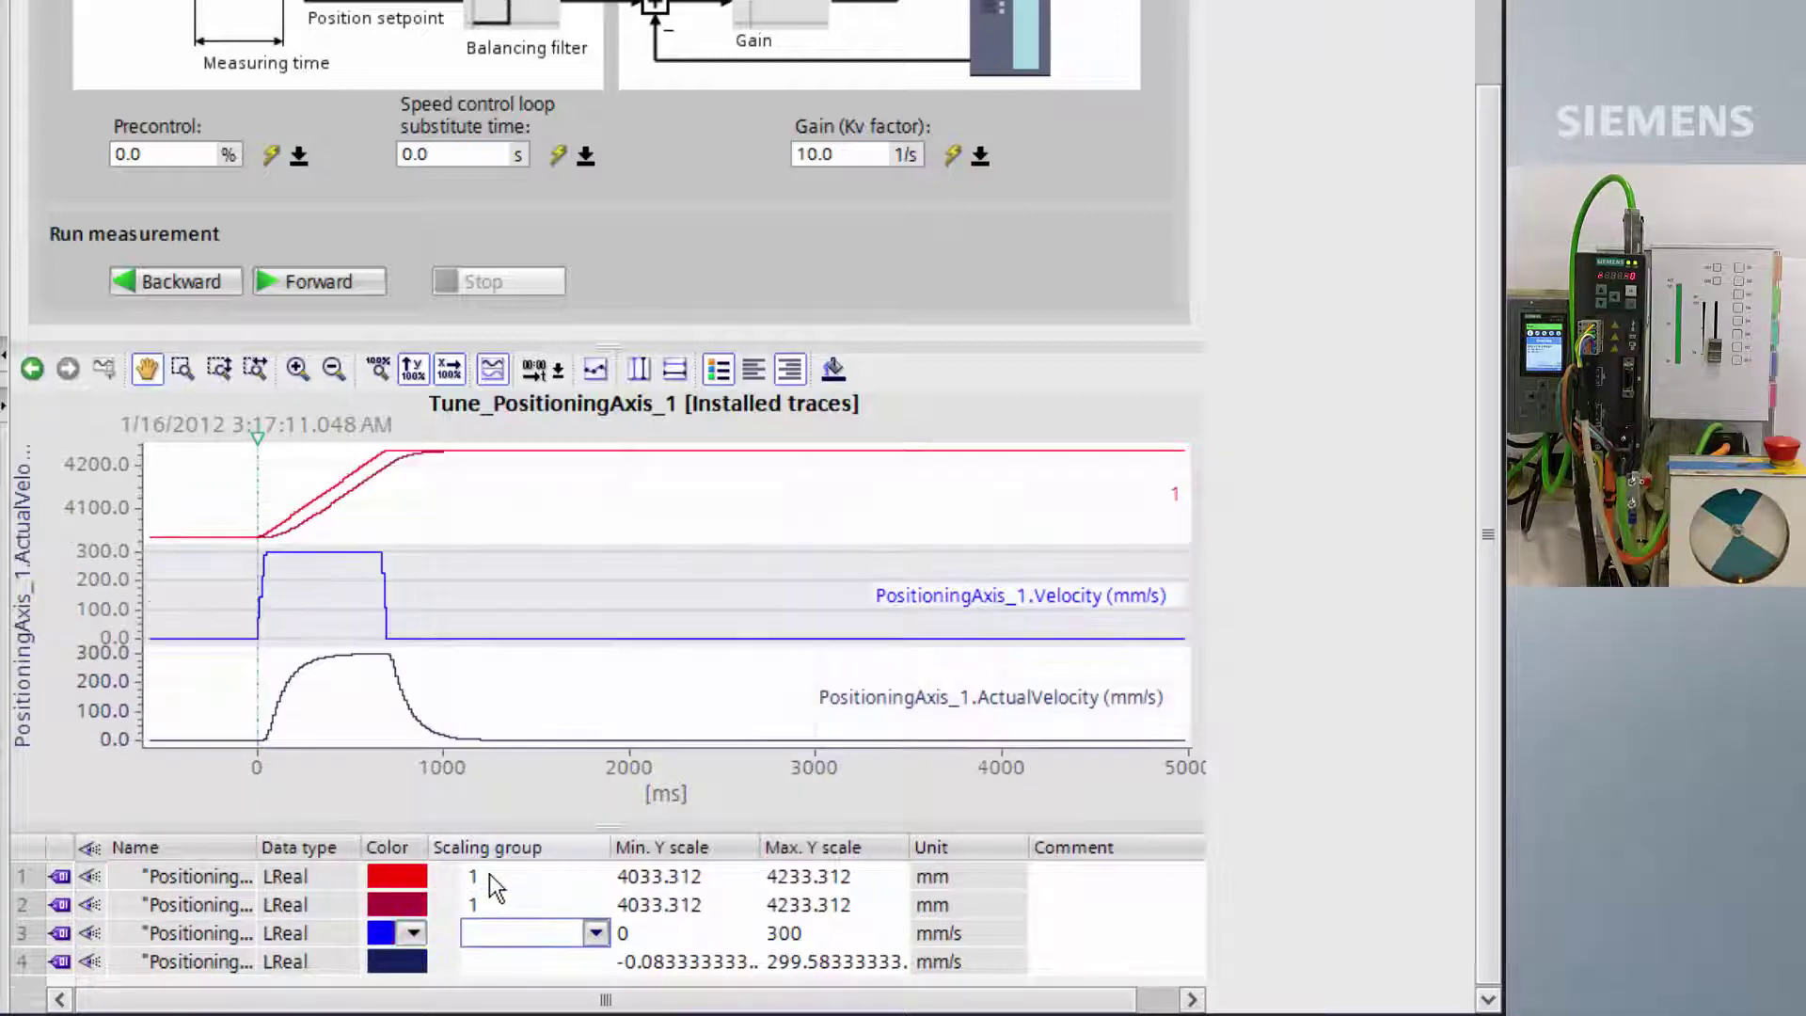
type("2")
key("Return")
type("2")
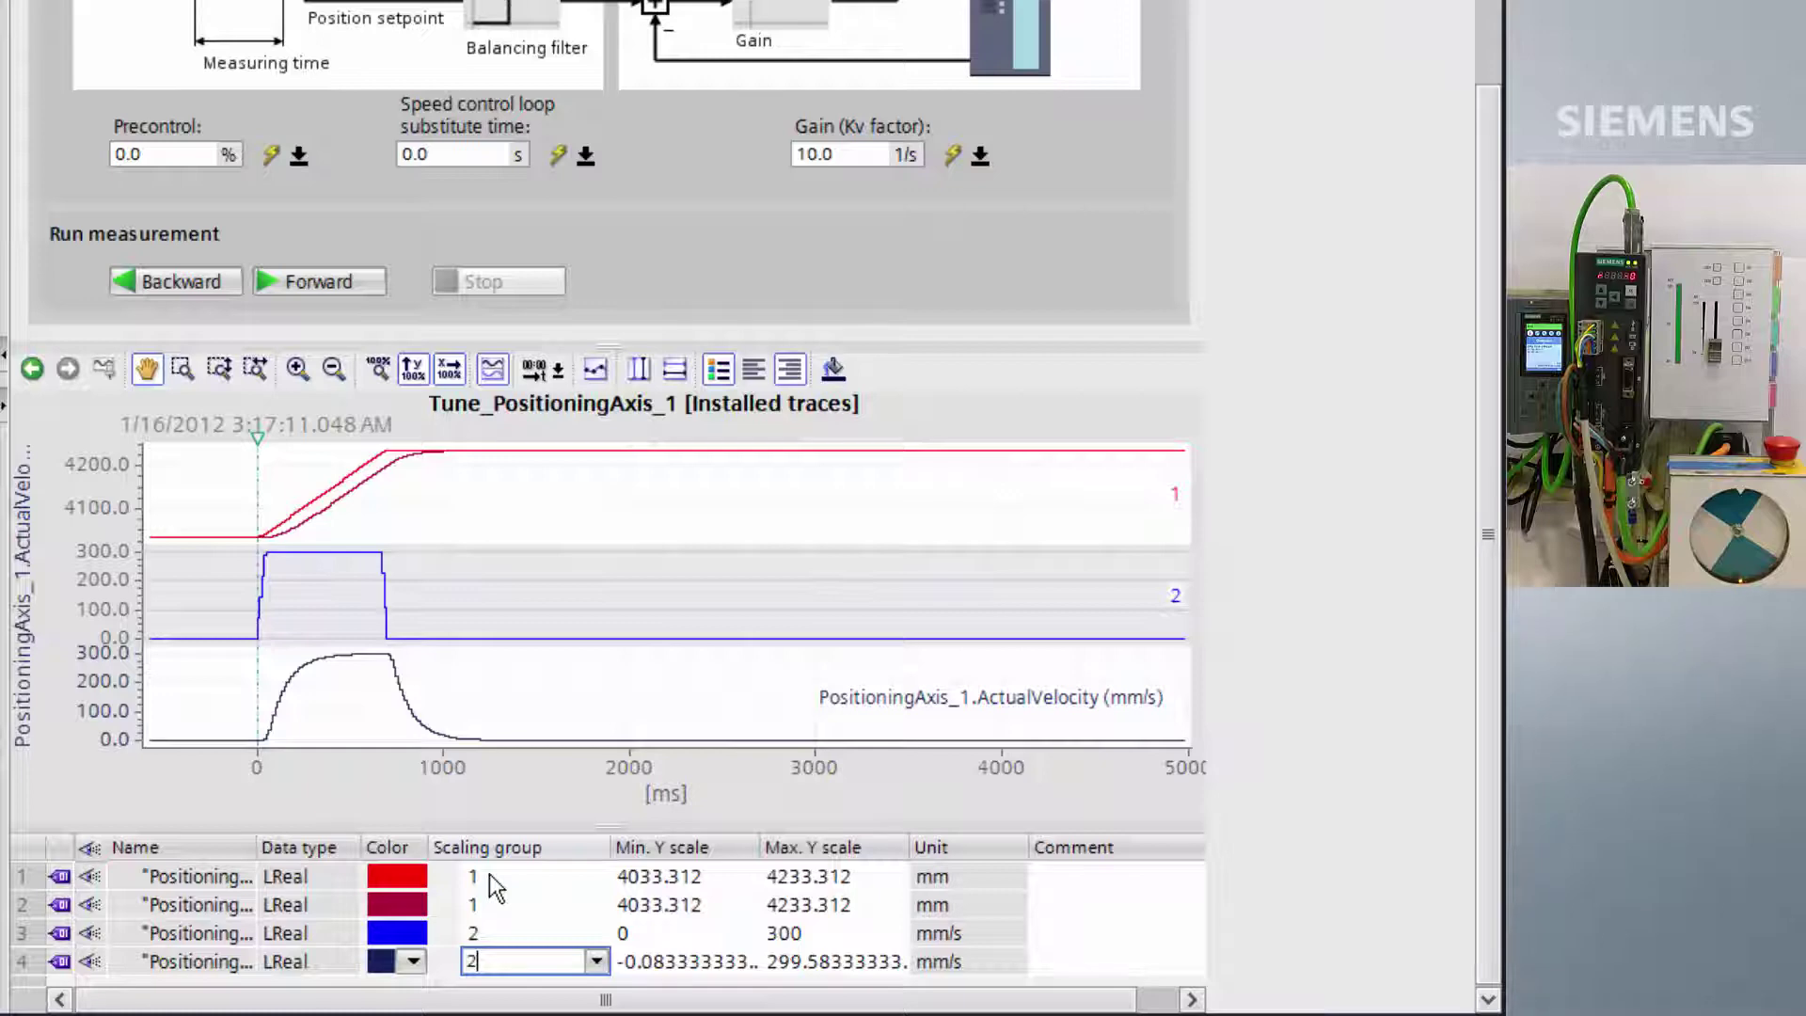
key("Return")
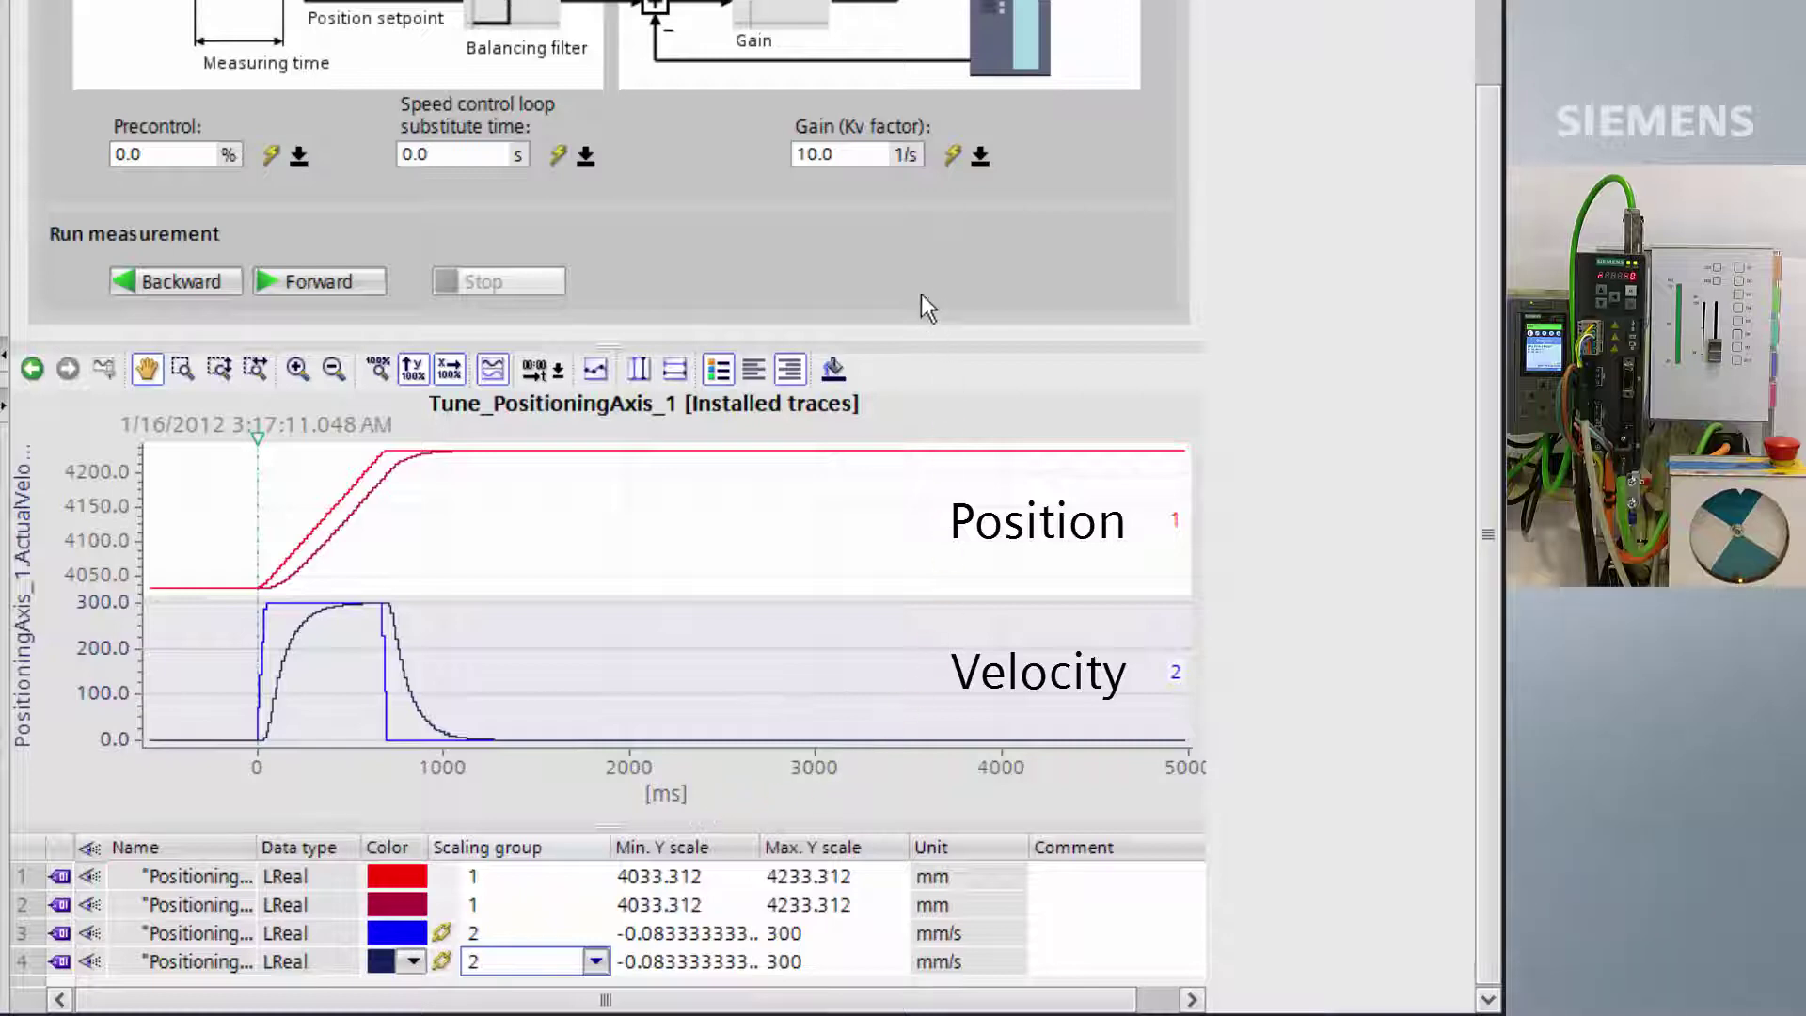
- Replace the Kv gain of 10 with 20 and run a forward tuning measurement
left_click(821, 150)
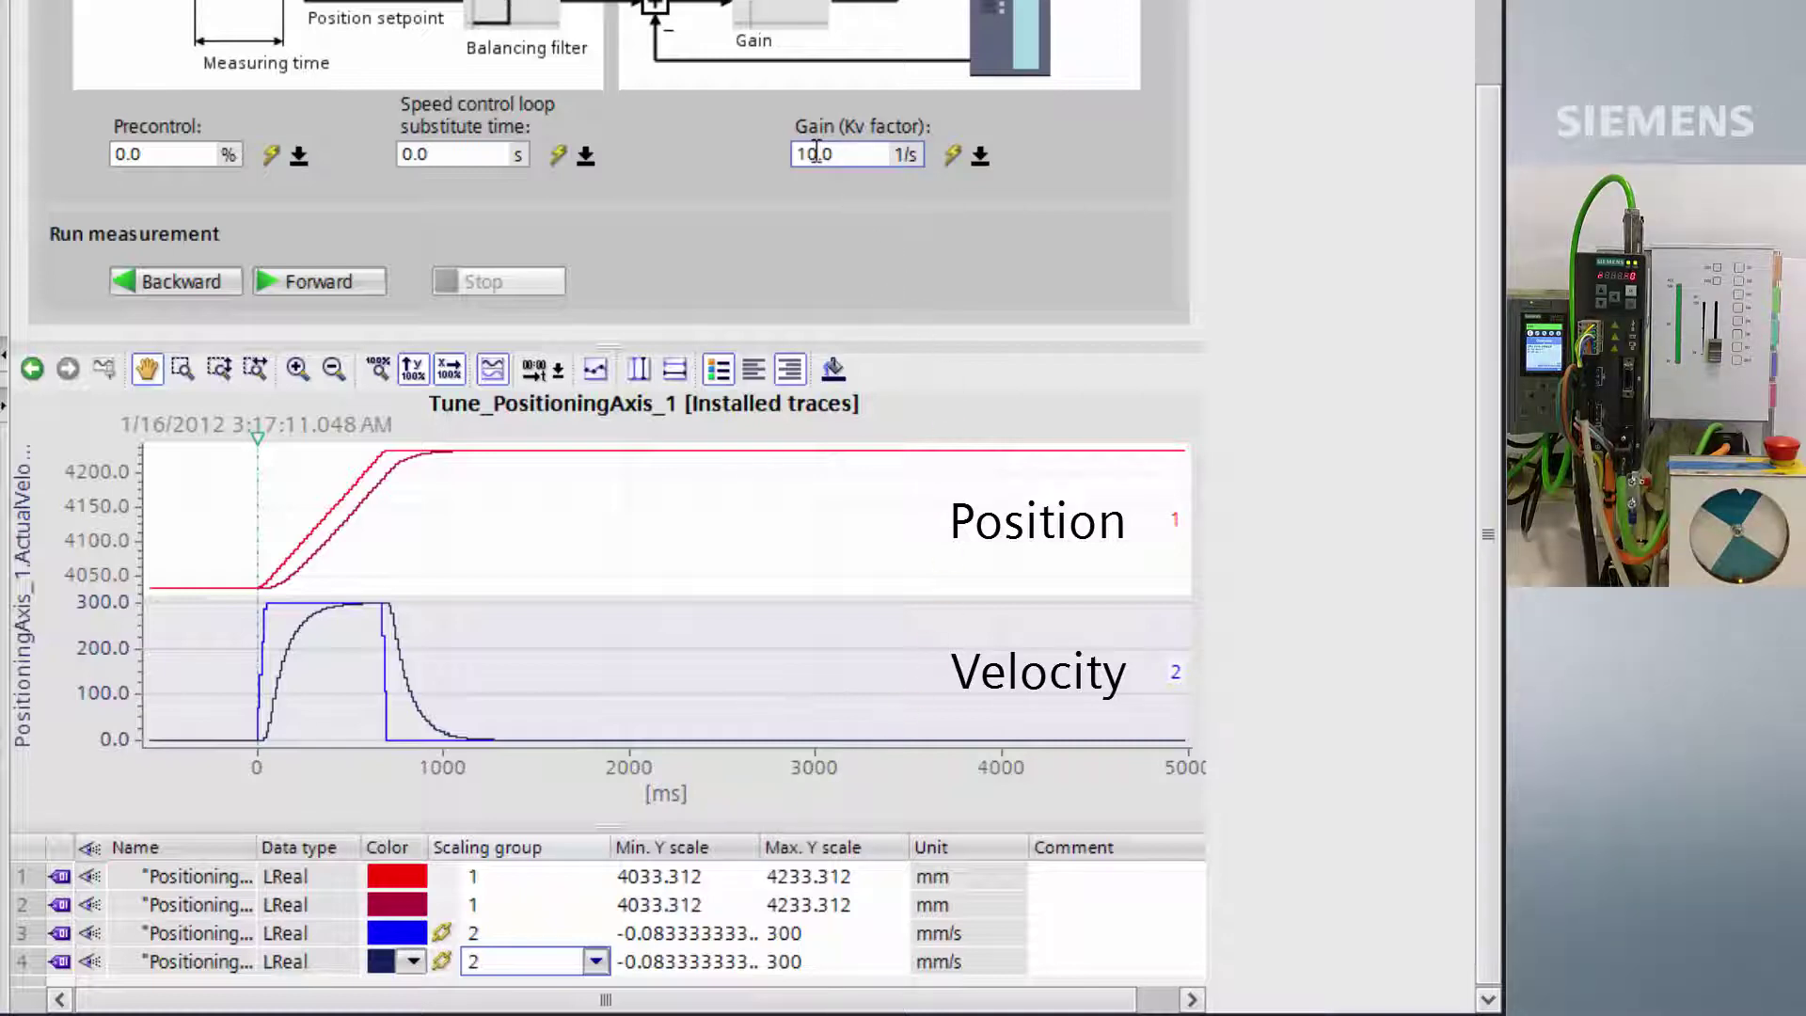
double_click(816, 150)
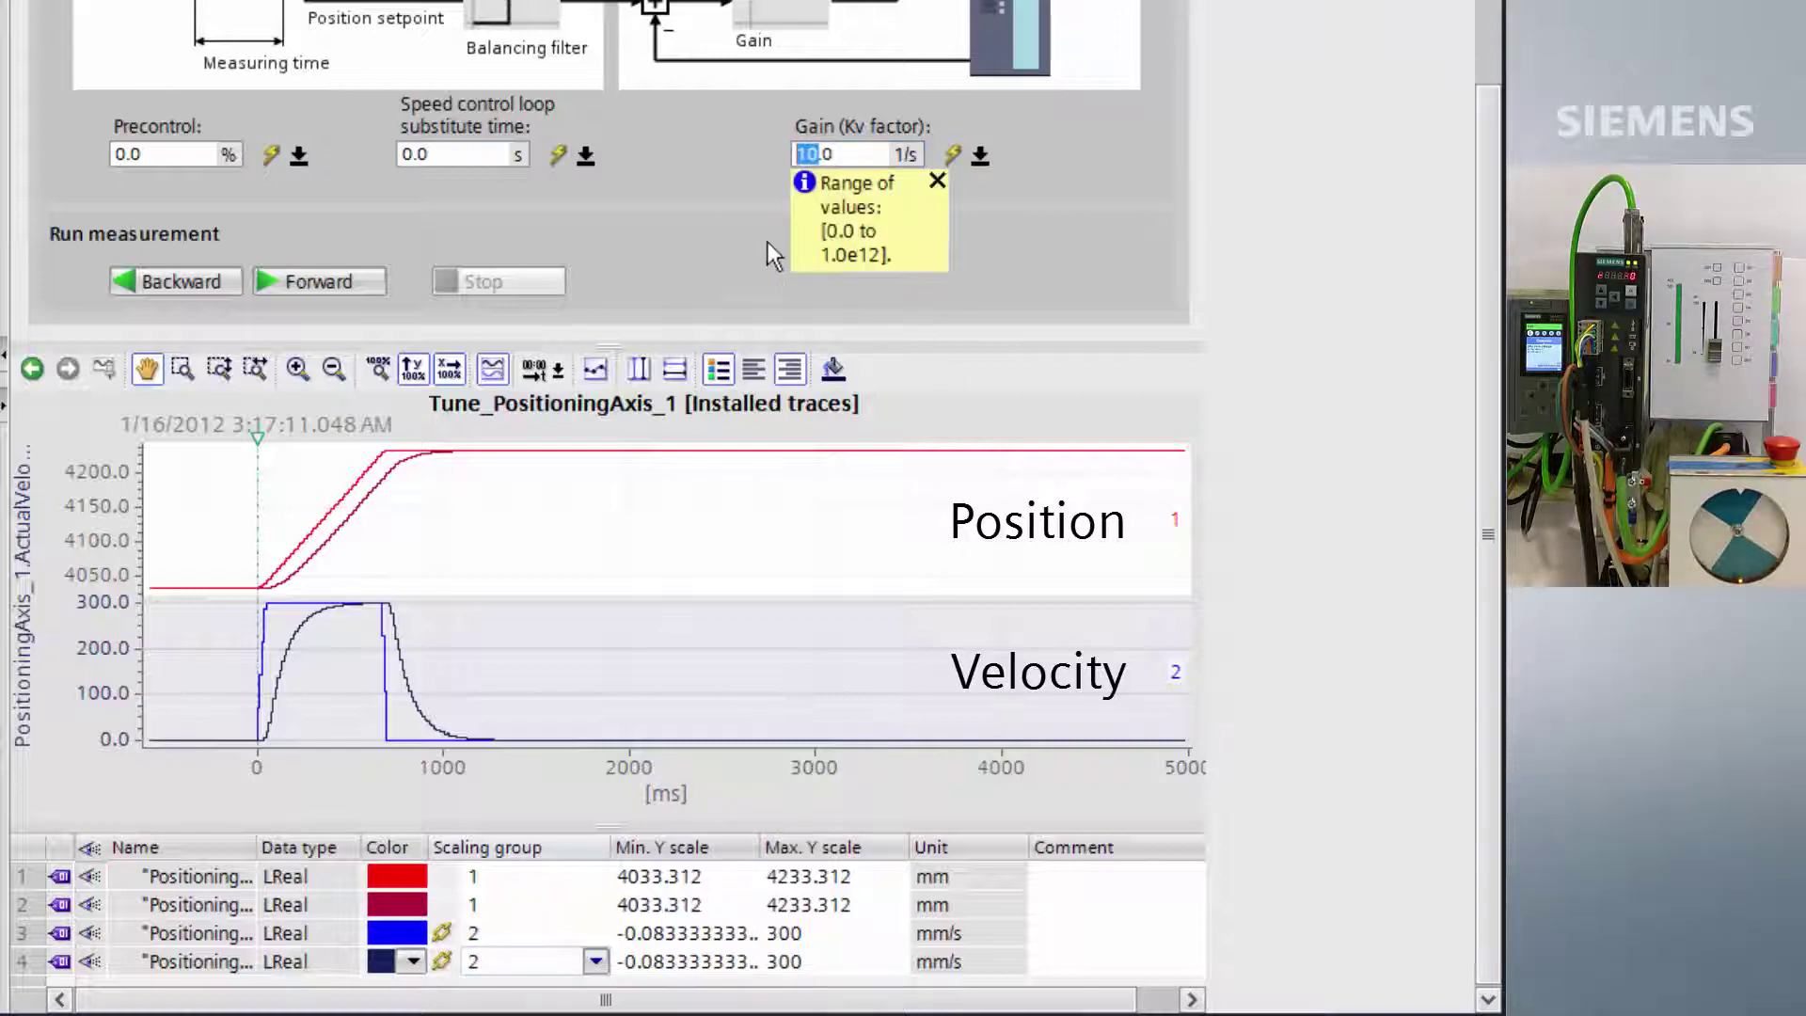
type("2")
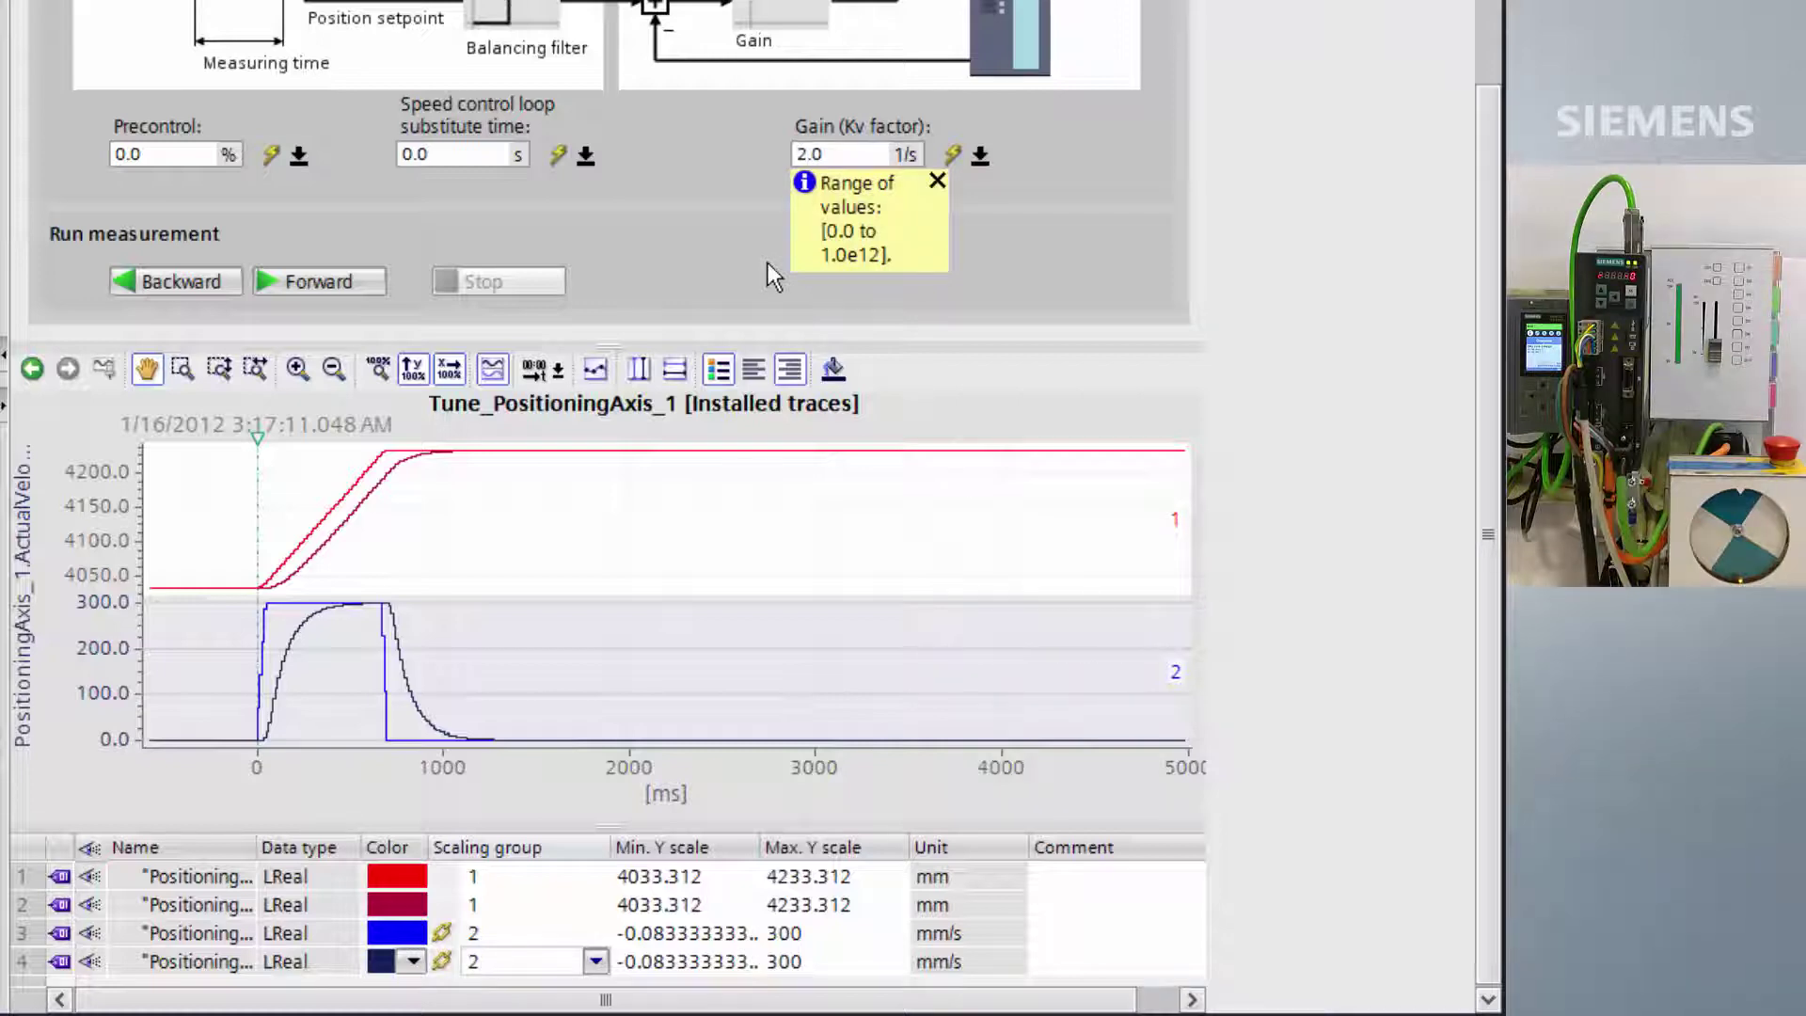
type("0")
left_click(318, 281)
scroll(326, 275, "up", 3)
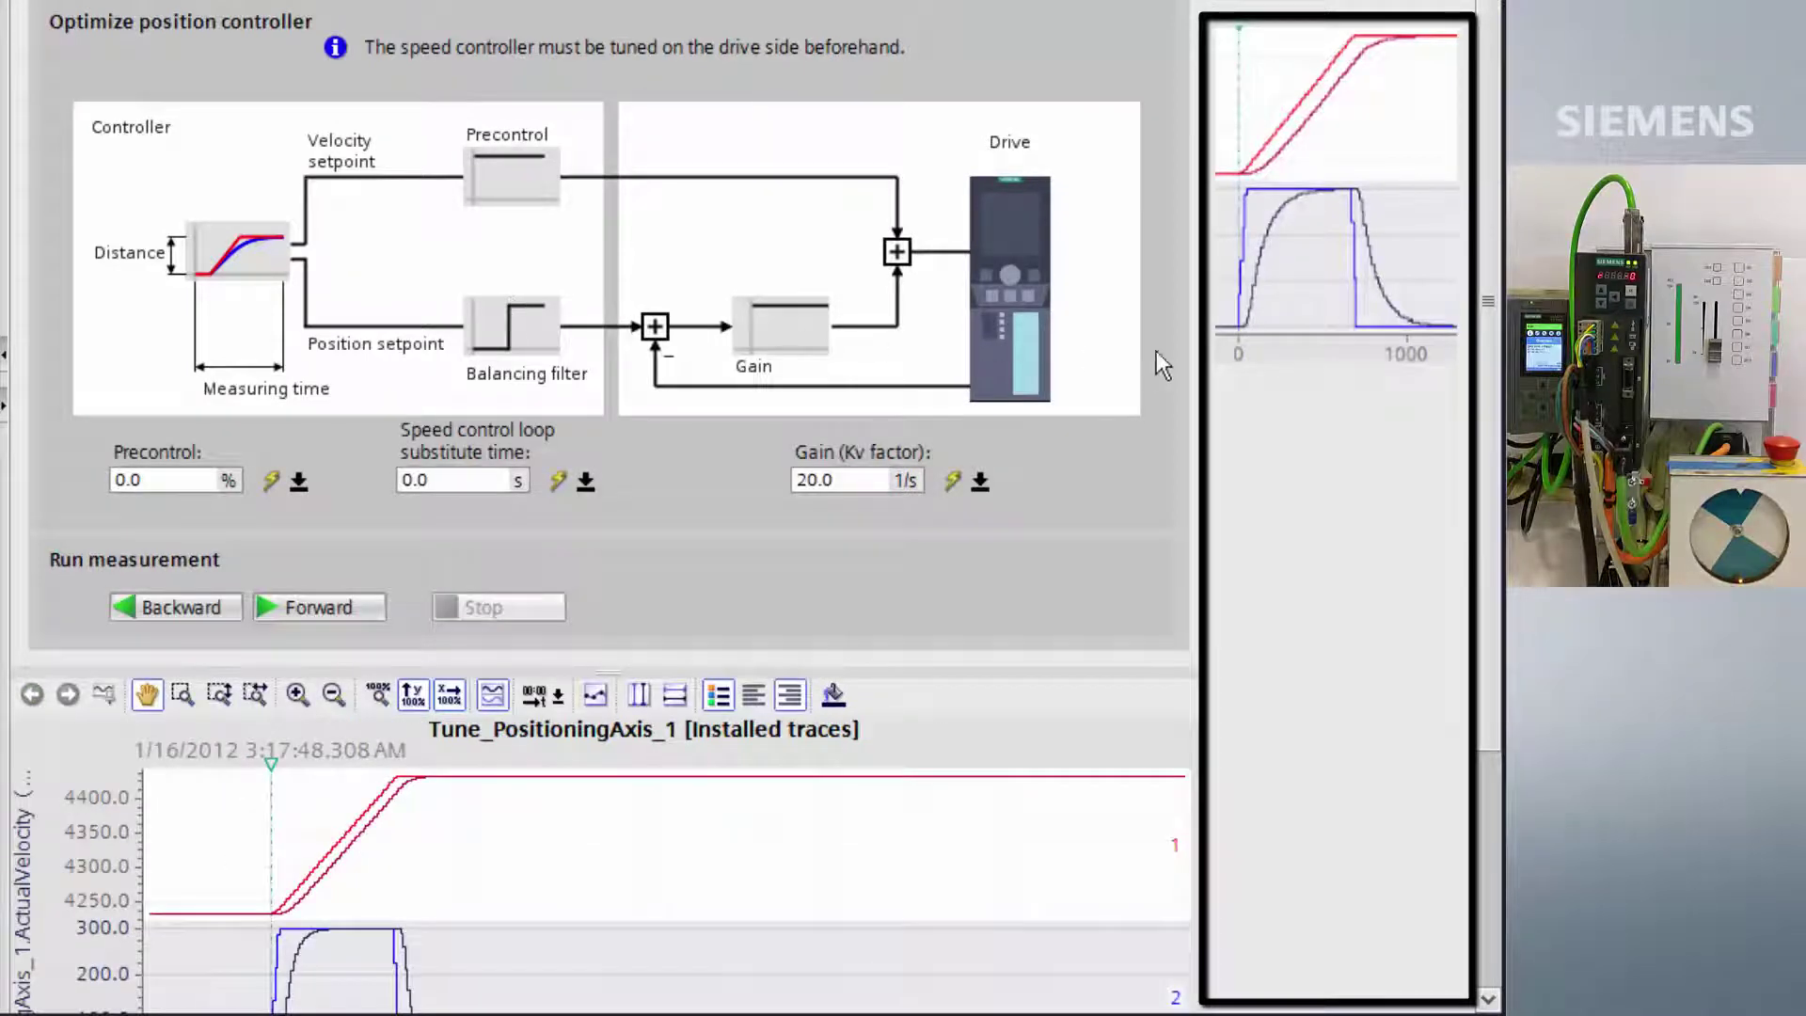
left_click_drag(1494, 285, 1489, 526)
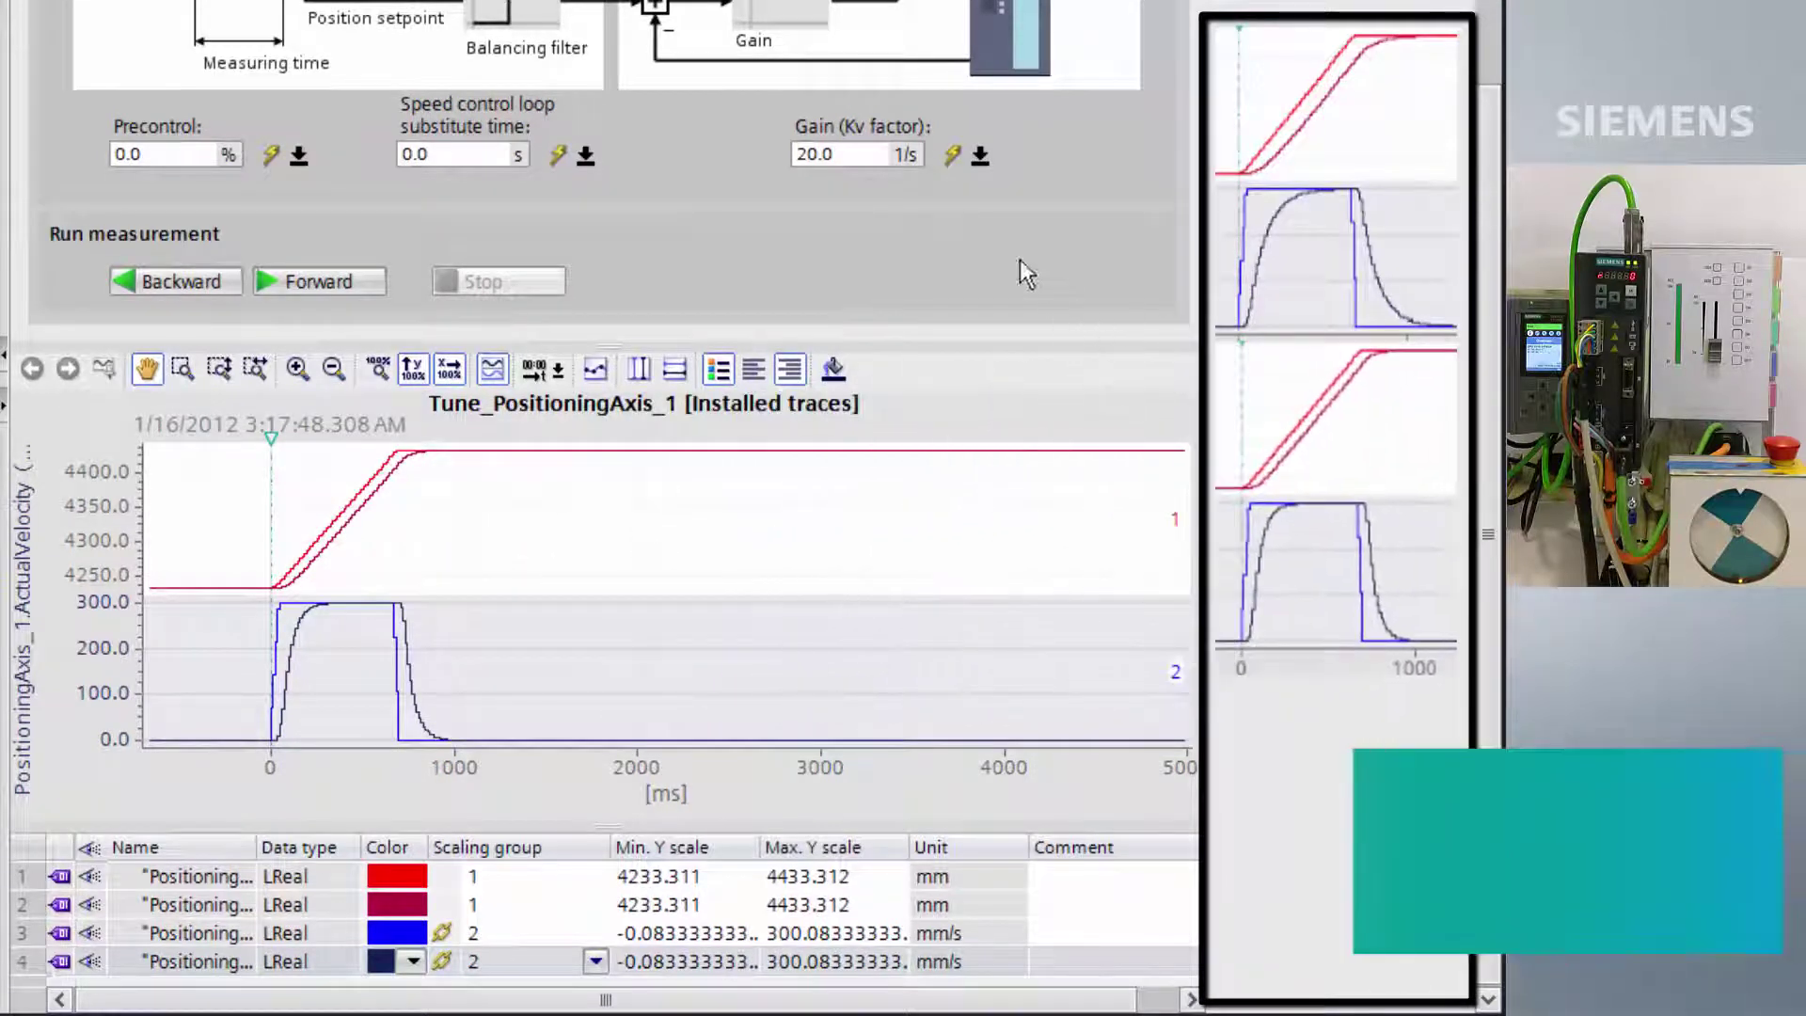
- Change the Kv gain to 40 and run another forward measurement
left_click(816, 153)
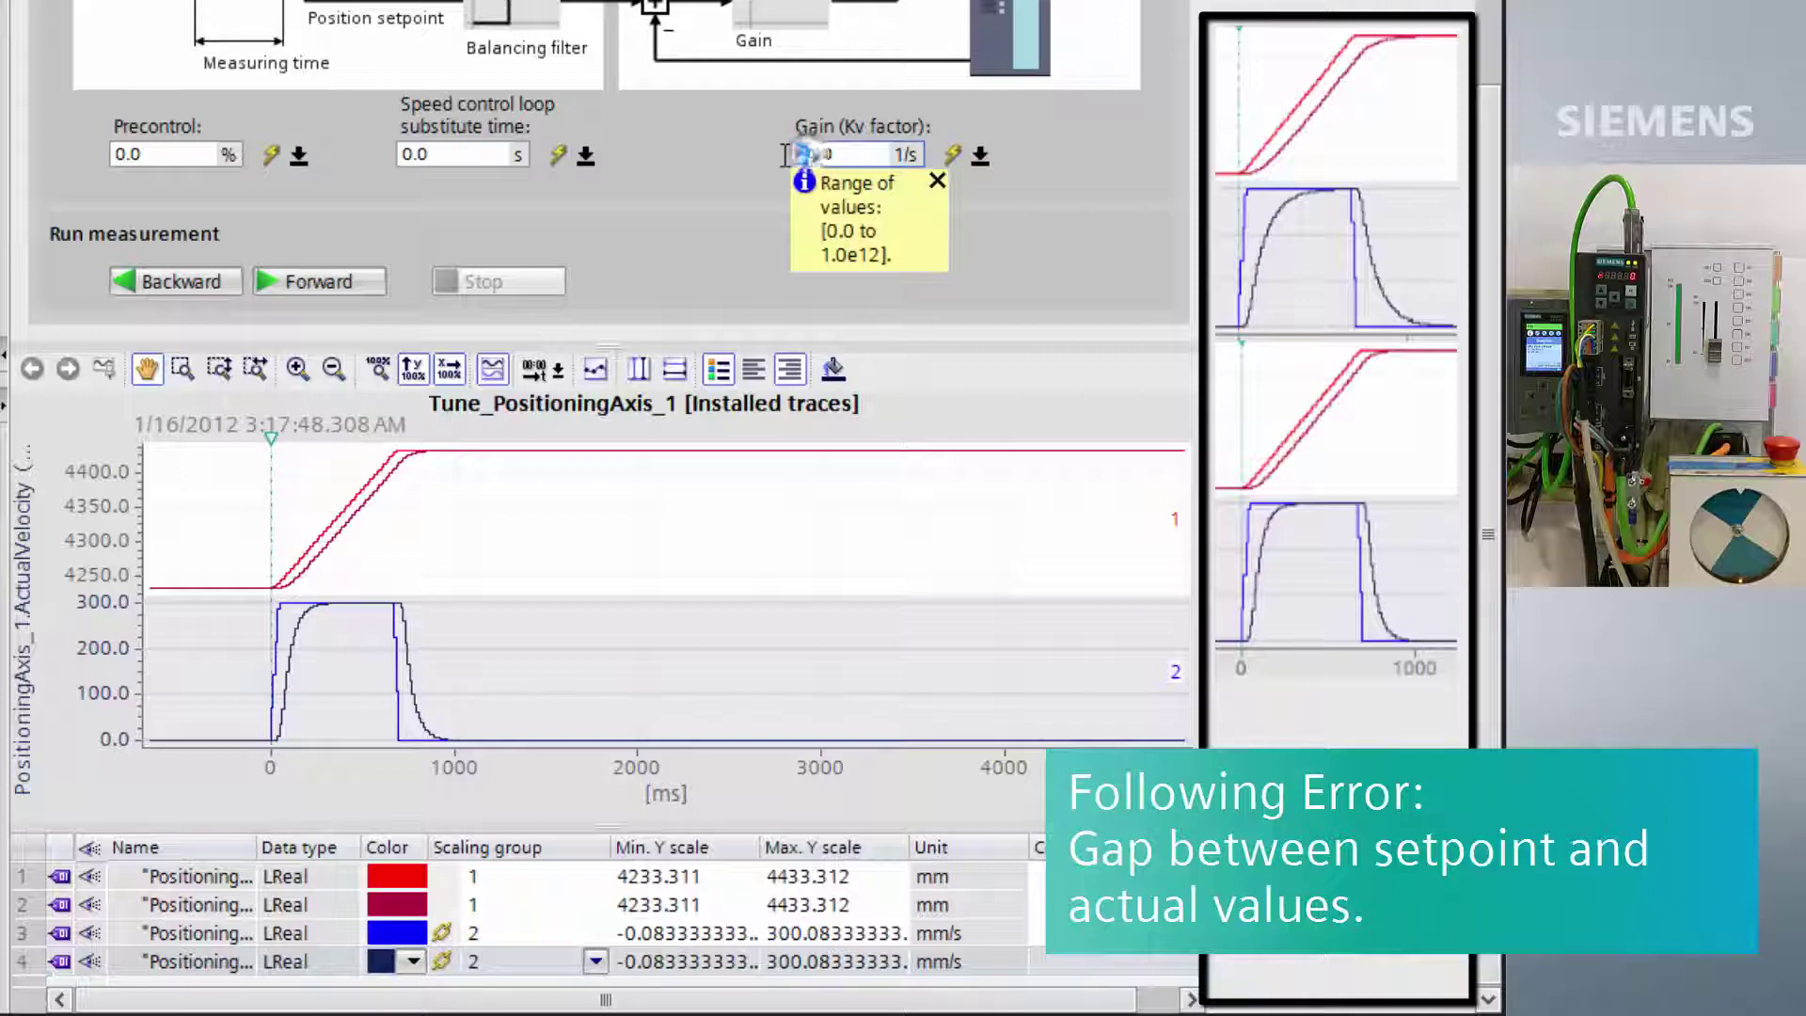
left_click_drag(807, 154, 781, 154)
type("4")
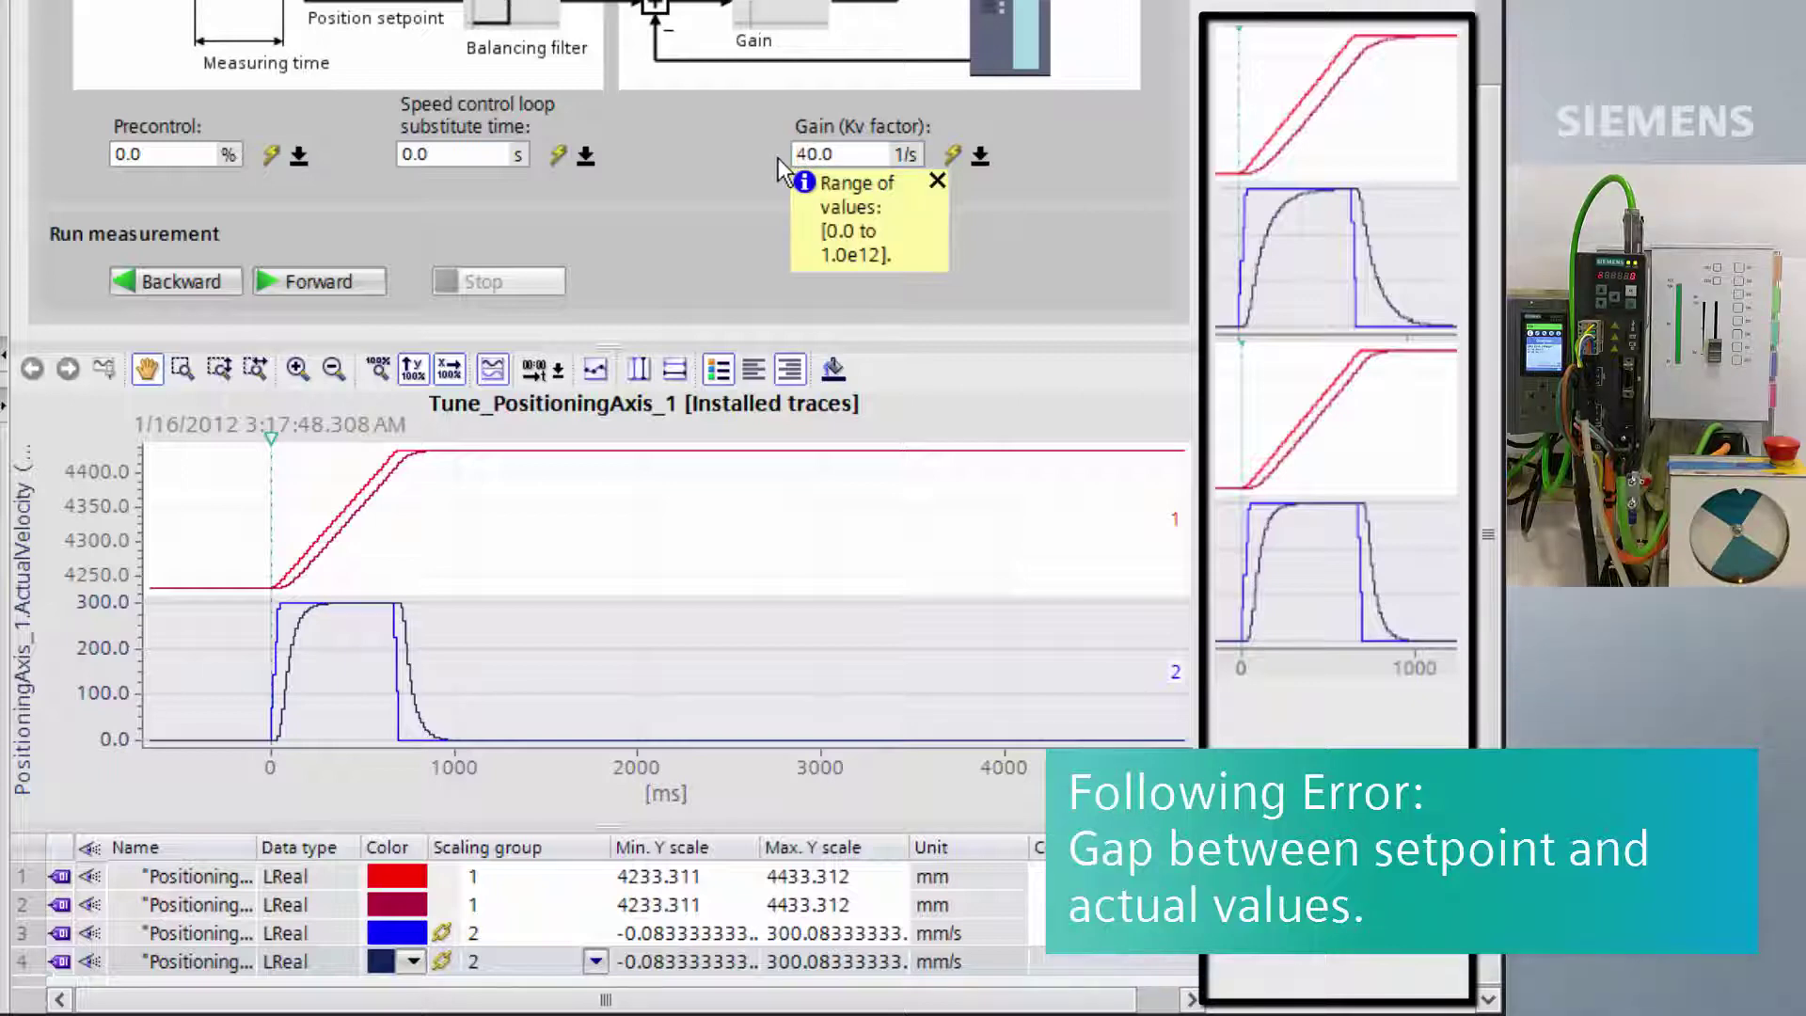
left_click(603, 200)
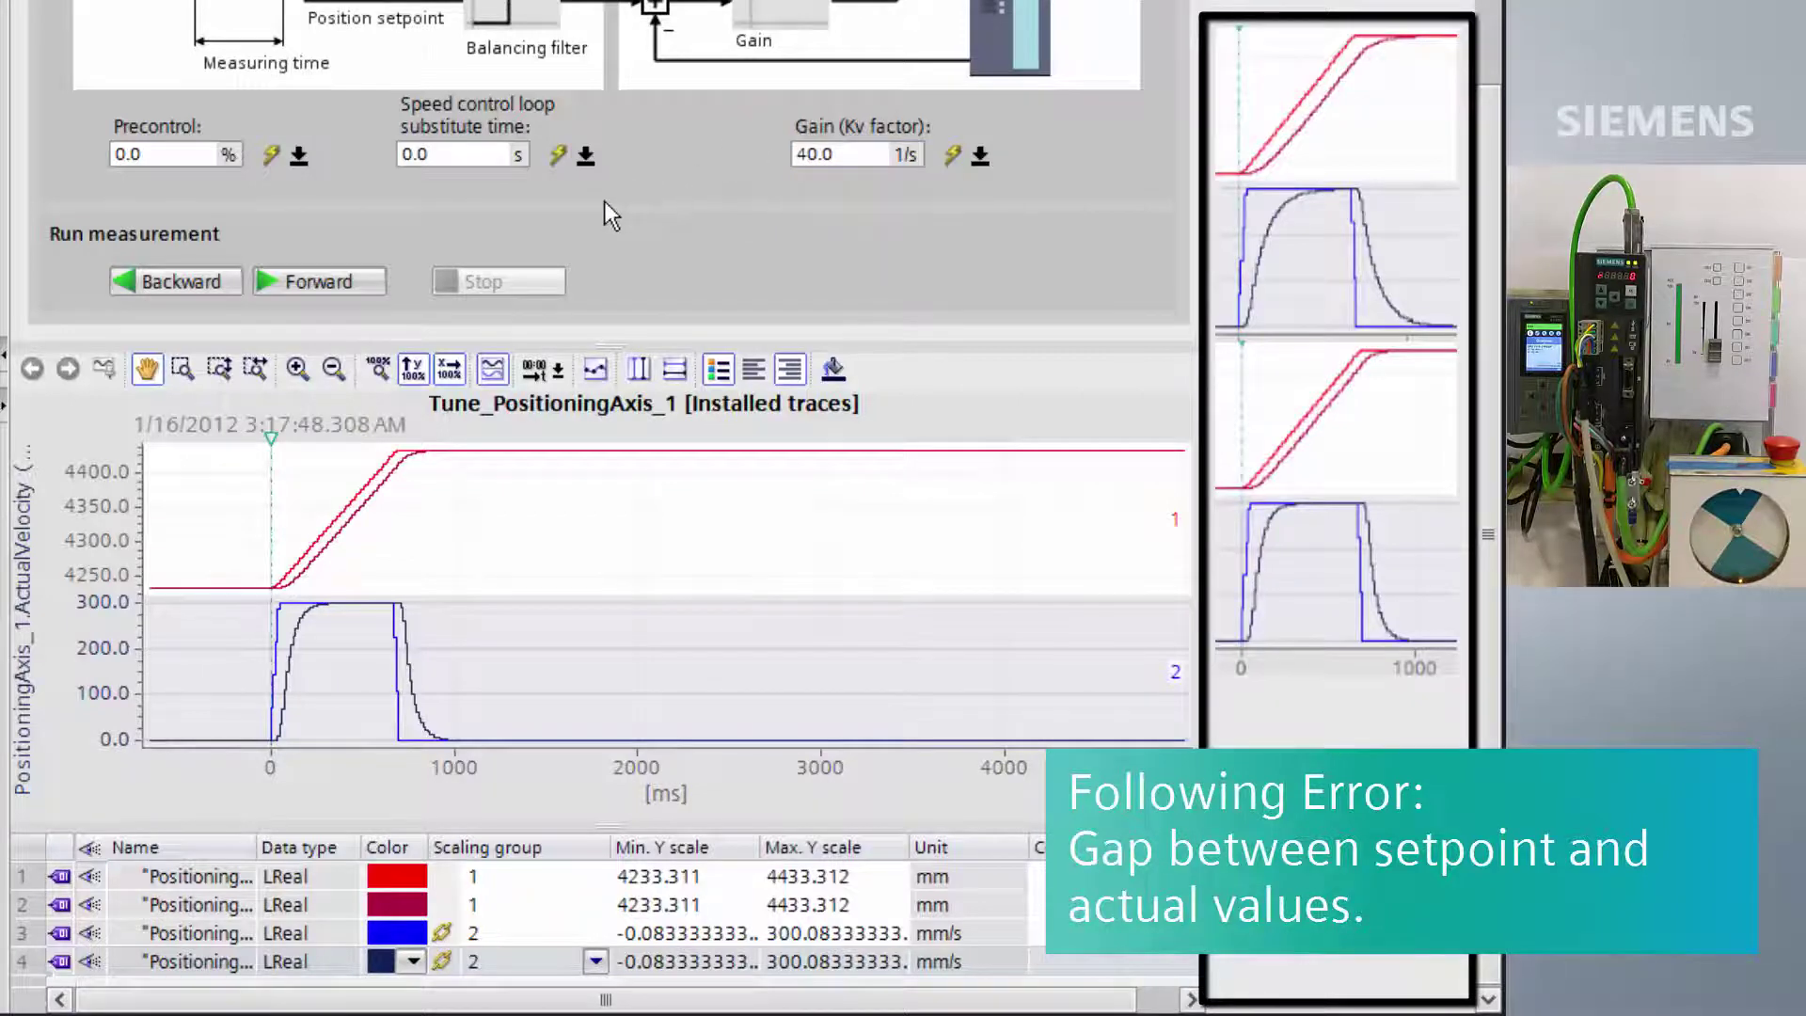
left_click(336, 287)
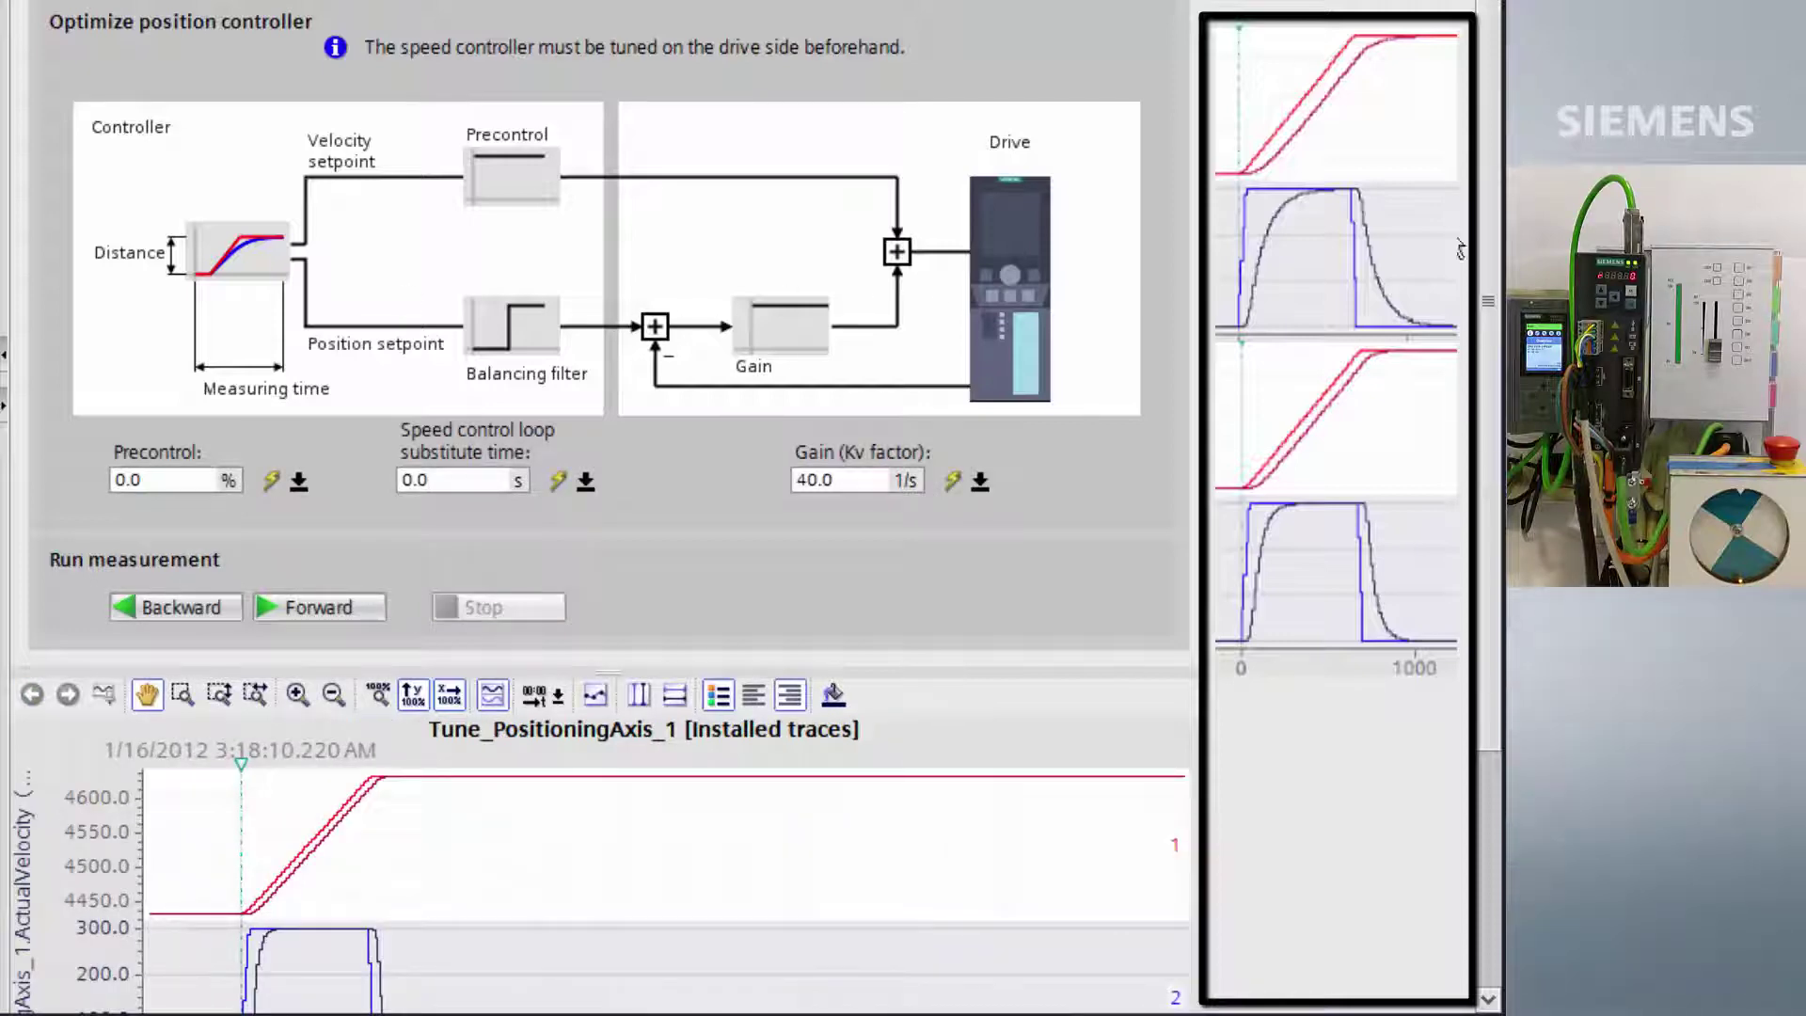
- Zoom into the velocity rise after start and hide the Position and ActualPosition traces
left_click_drag(1487, 226, 1492, 463)
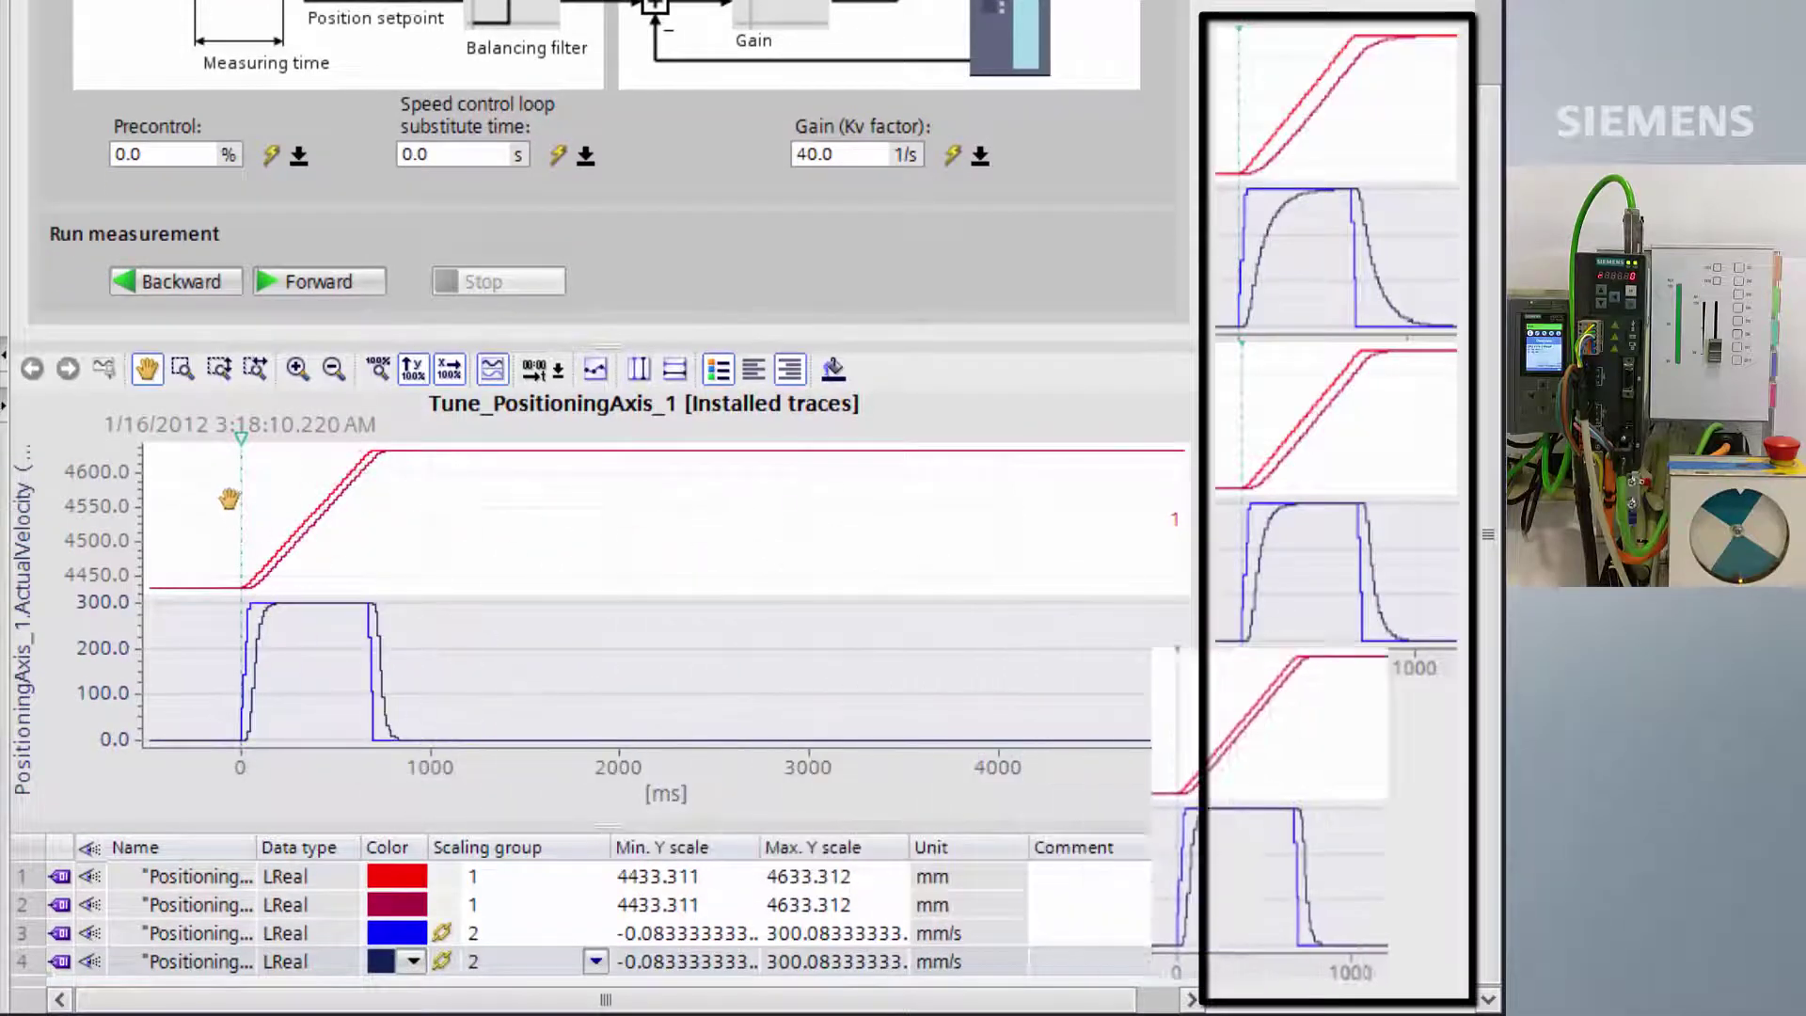
left_click(182, 368)
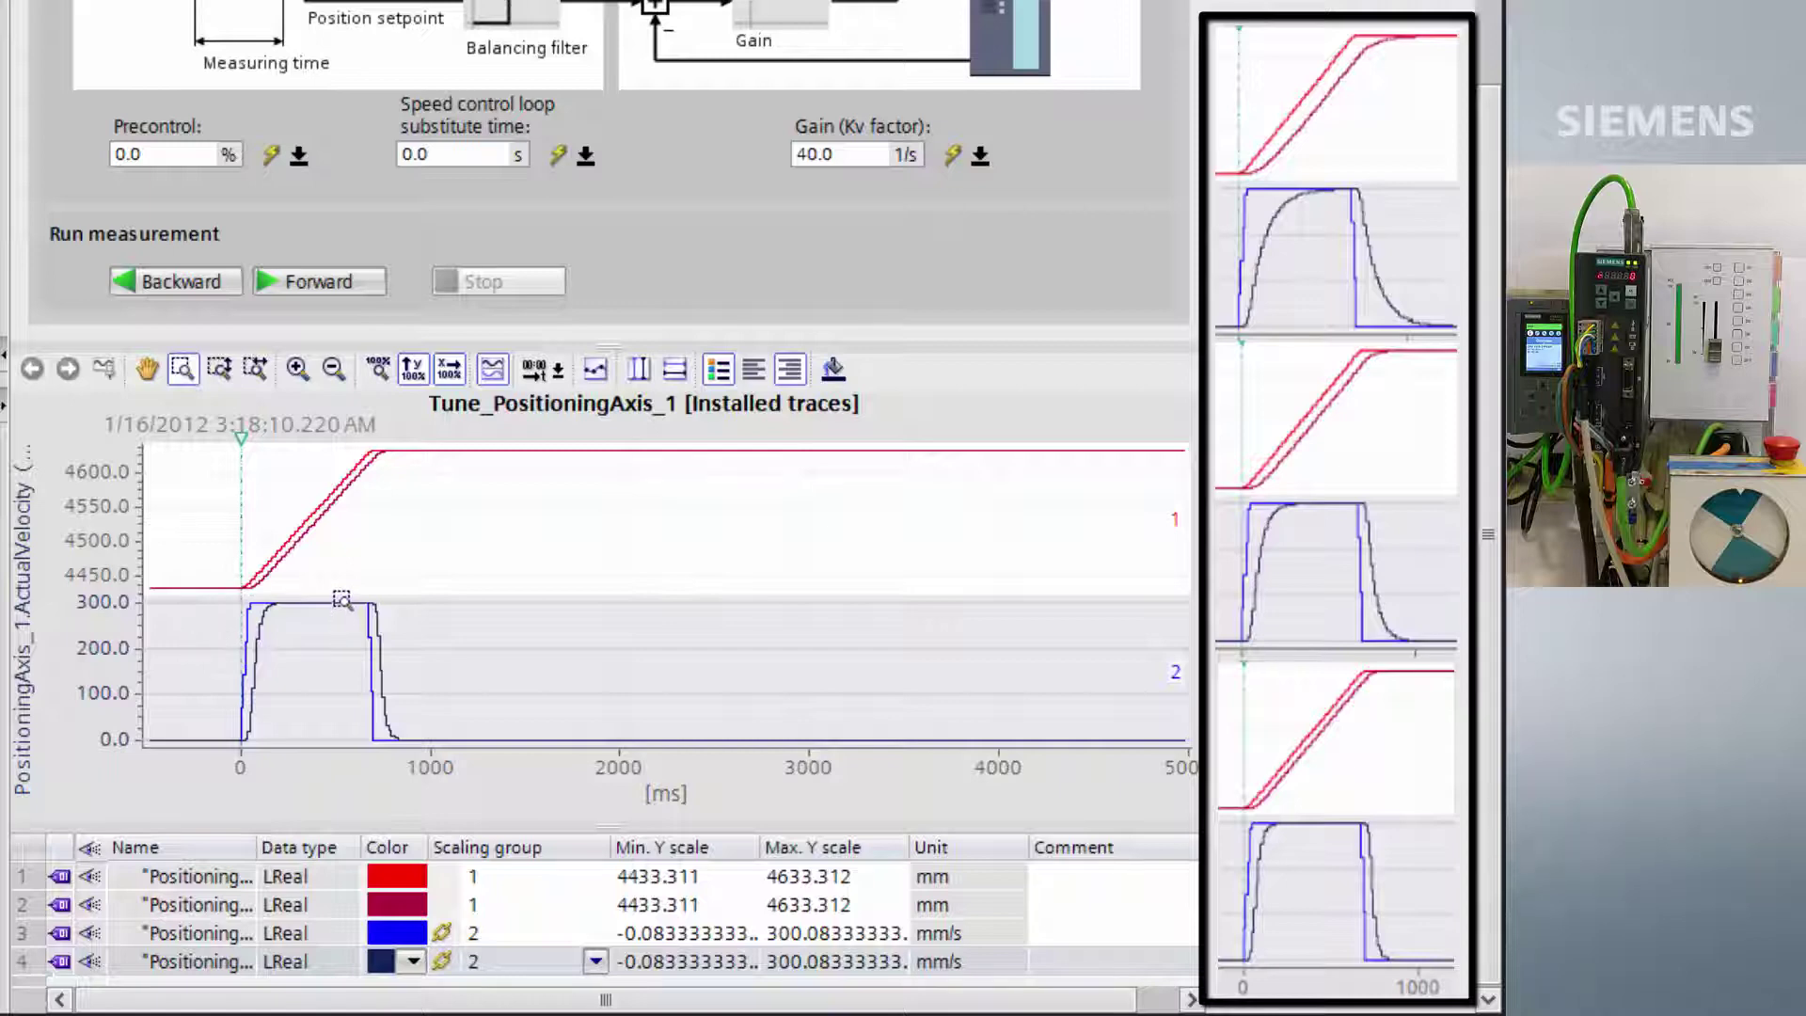
left_click_drag(341, 599, 222, 651)
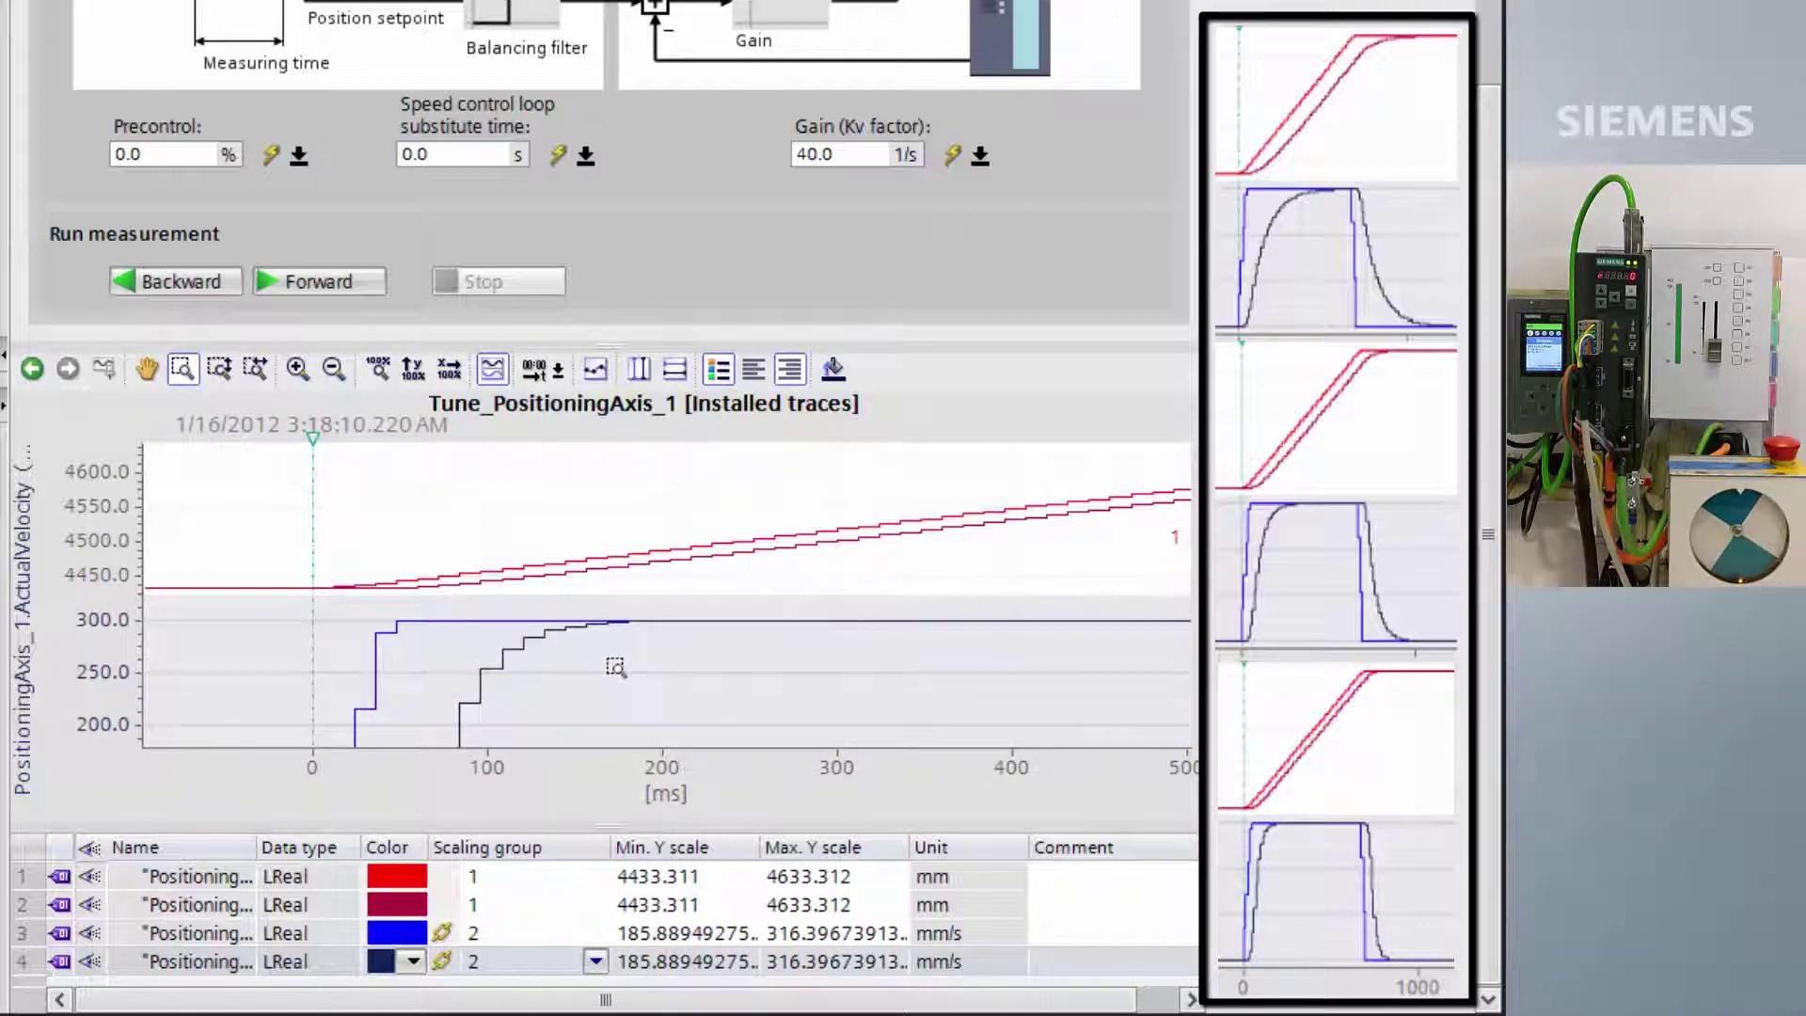
left_click(90, 876)
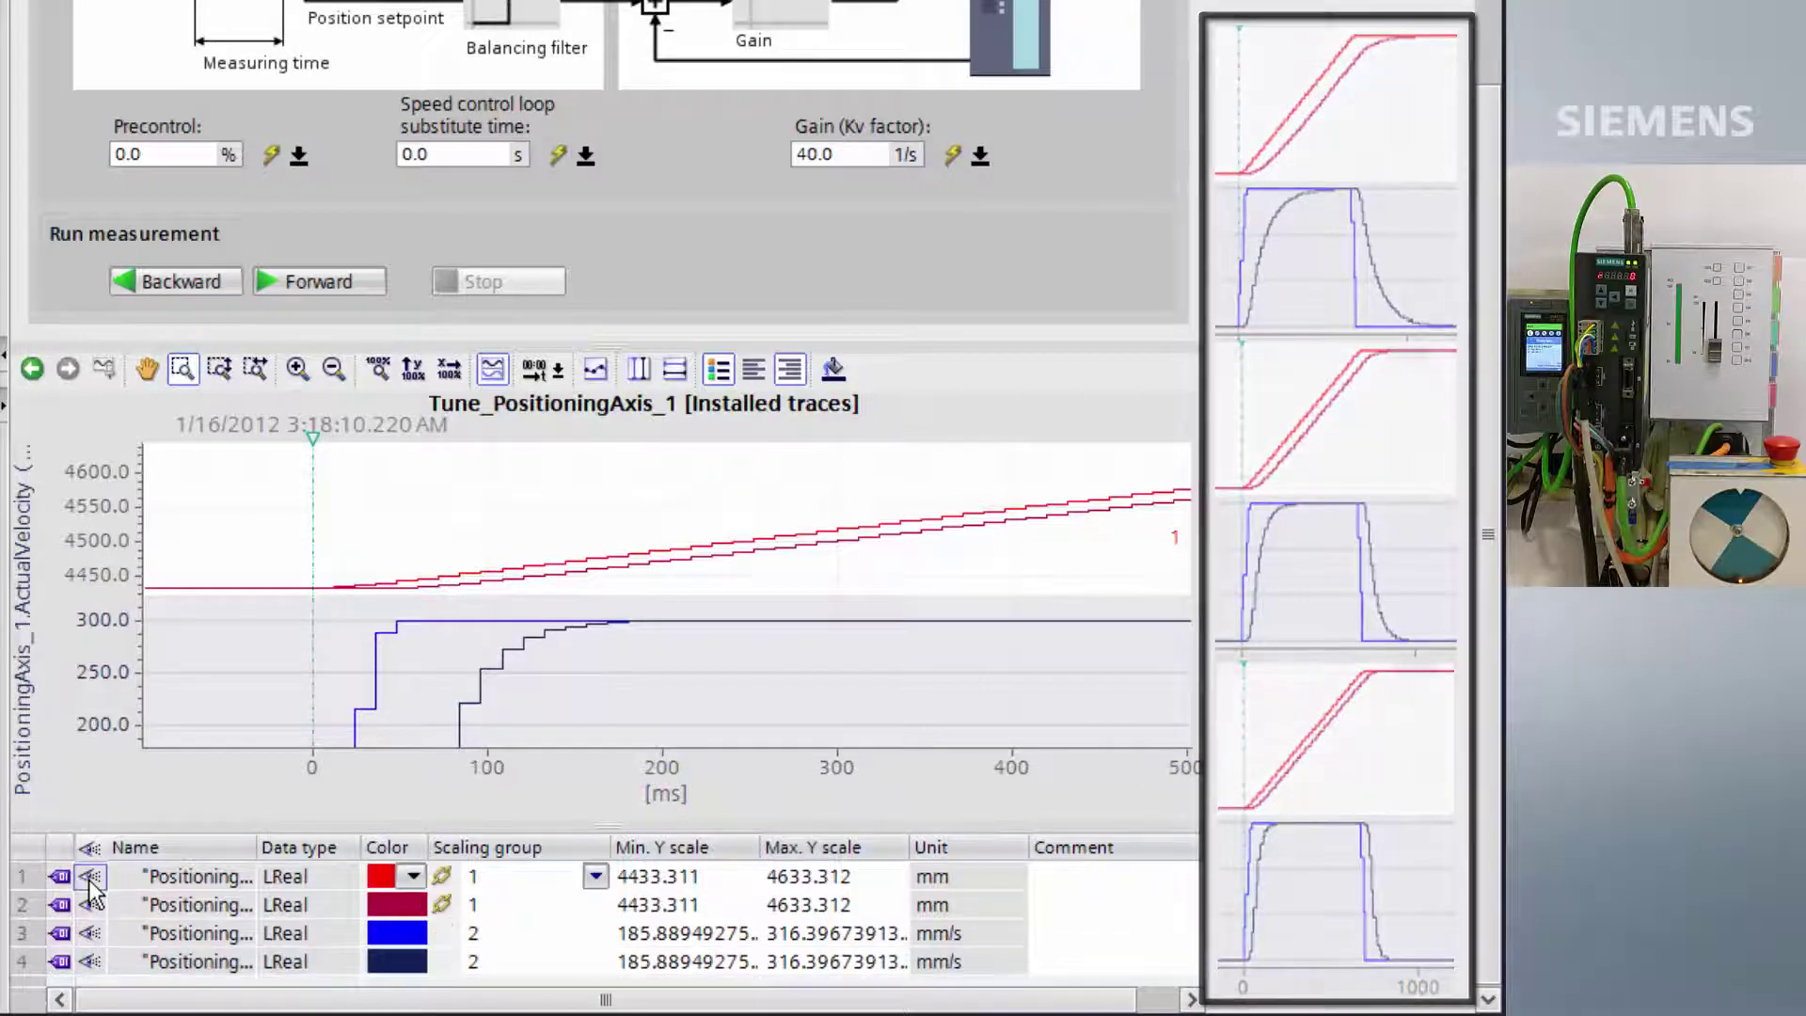
left_click(89, 905)
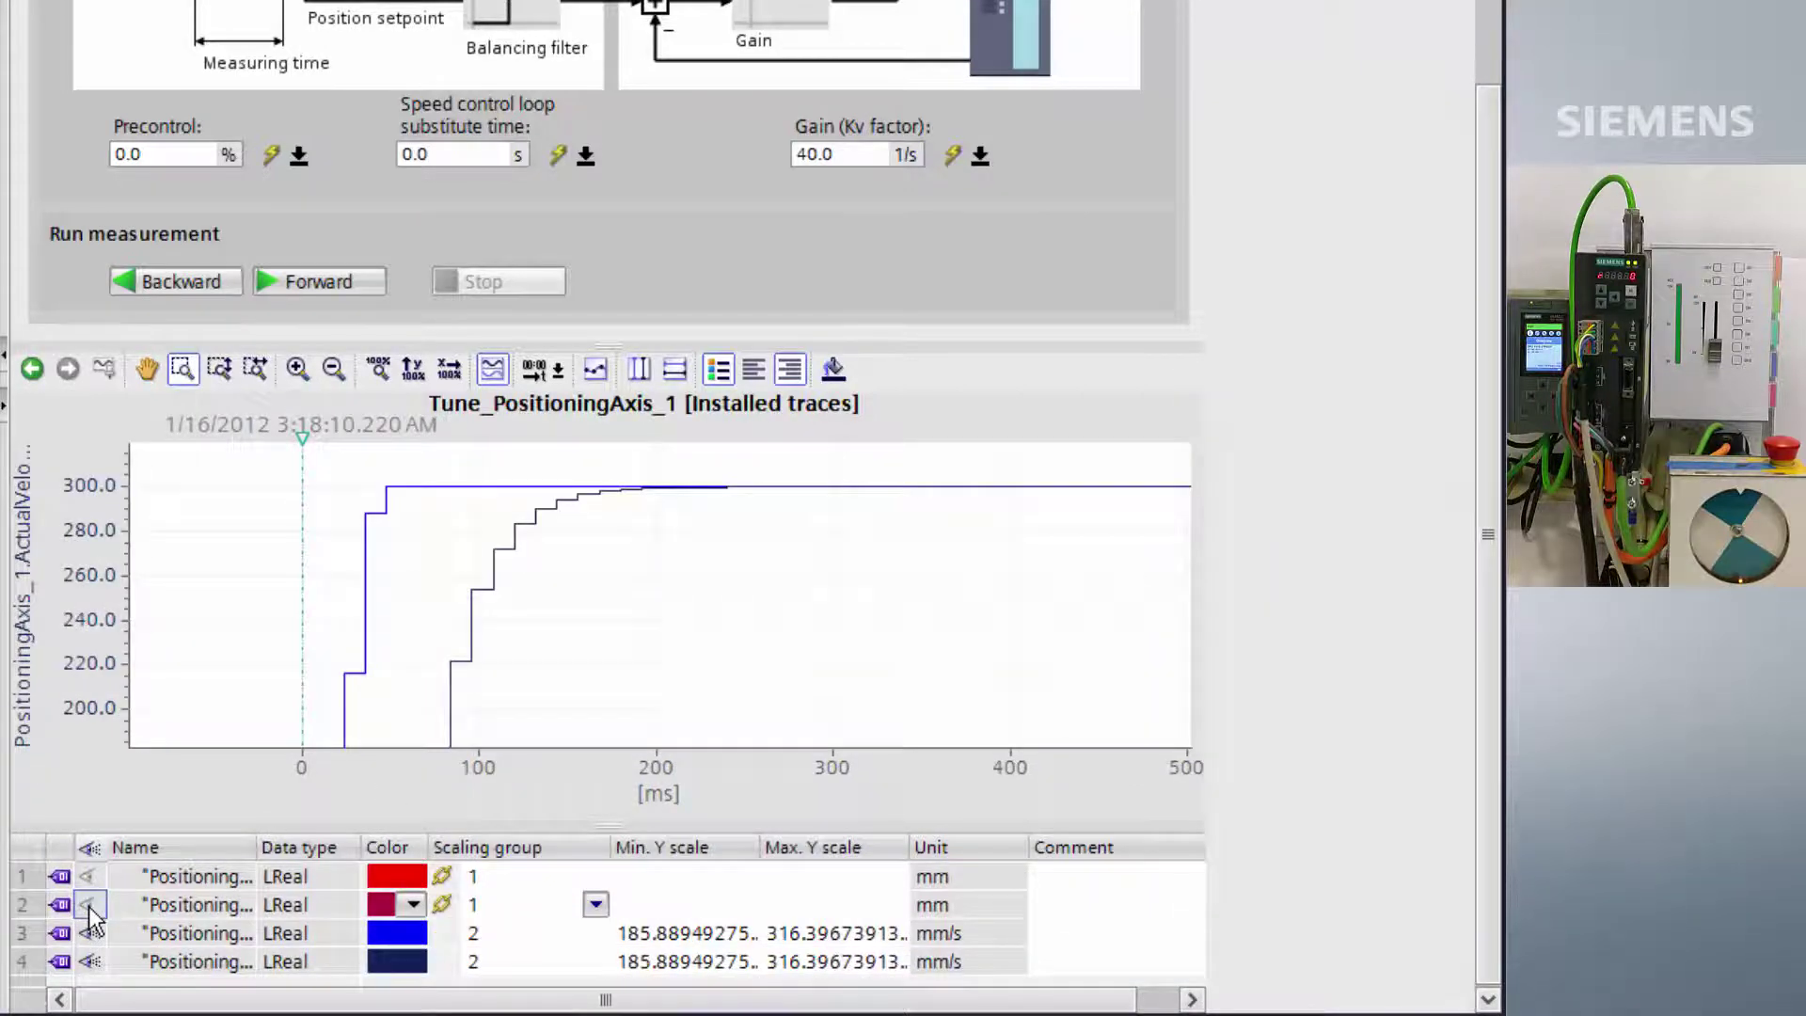
- Zoom the chart back out to the whole measurement and widen the signal Name column
left_click(348, 371)
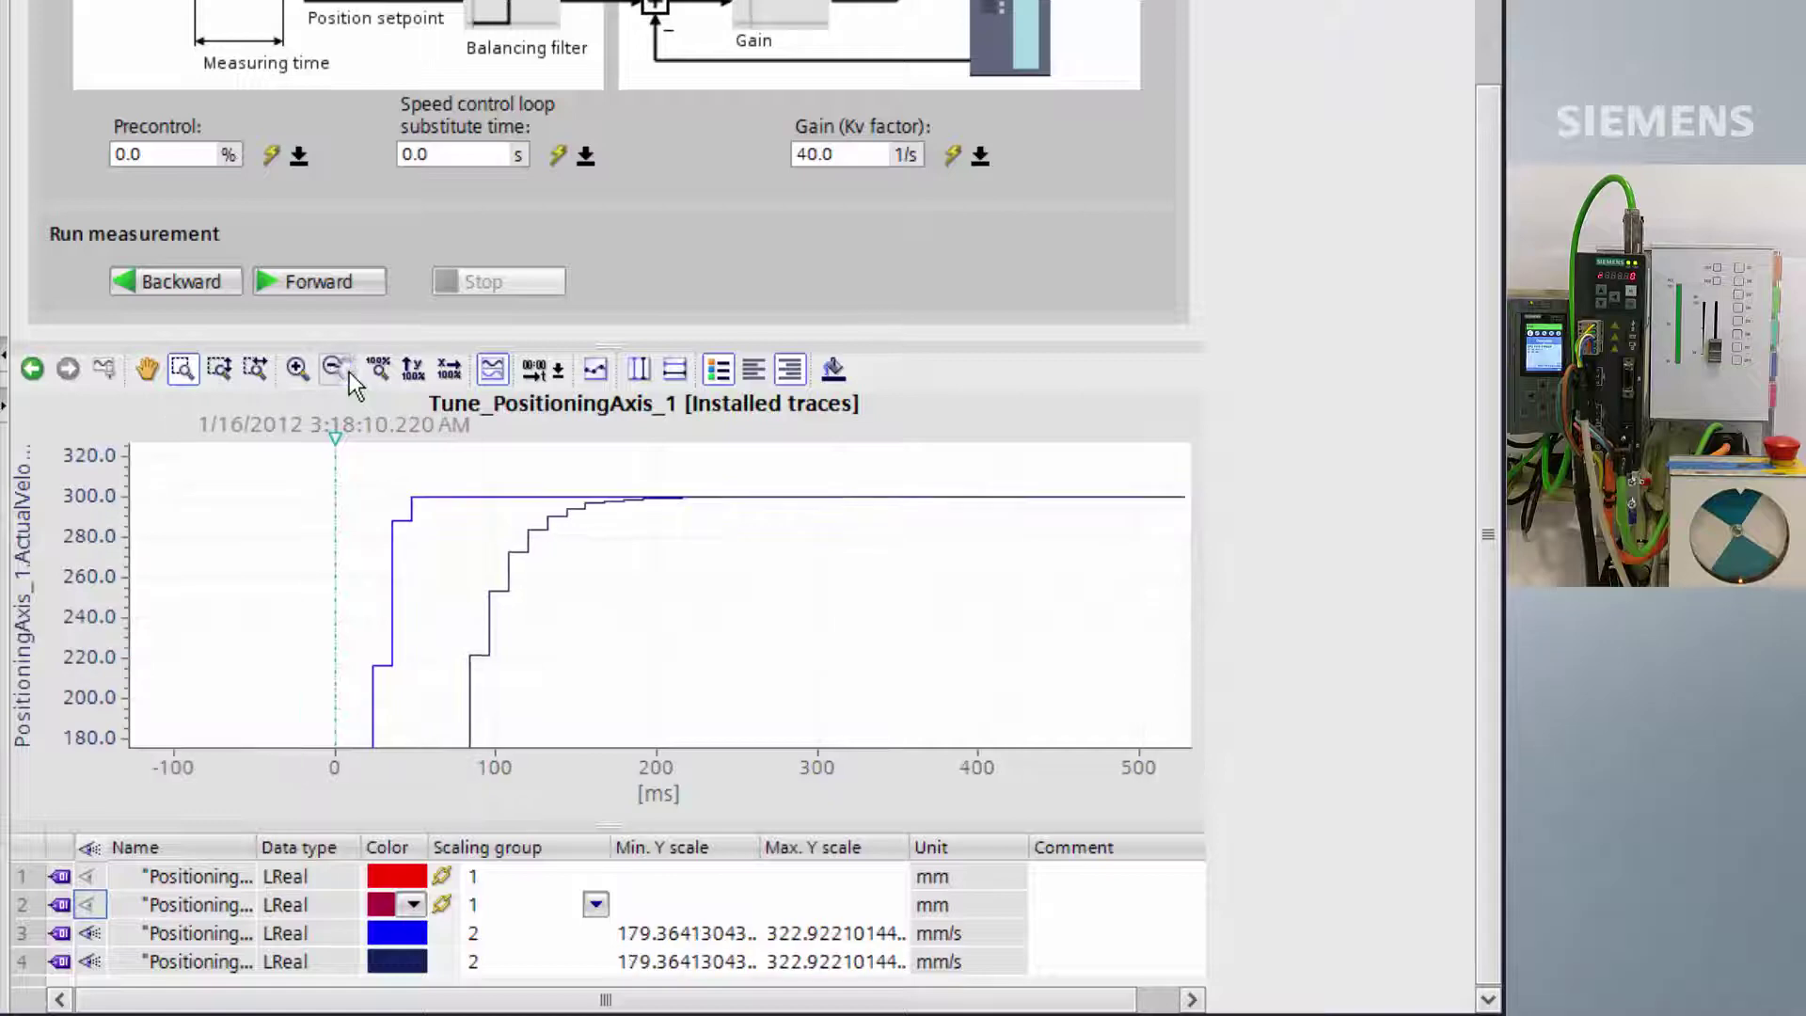
left_click(348, 370)
left_click(348, 371)
left_click(349, 371)
left_click(348, 370)
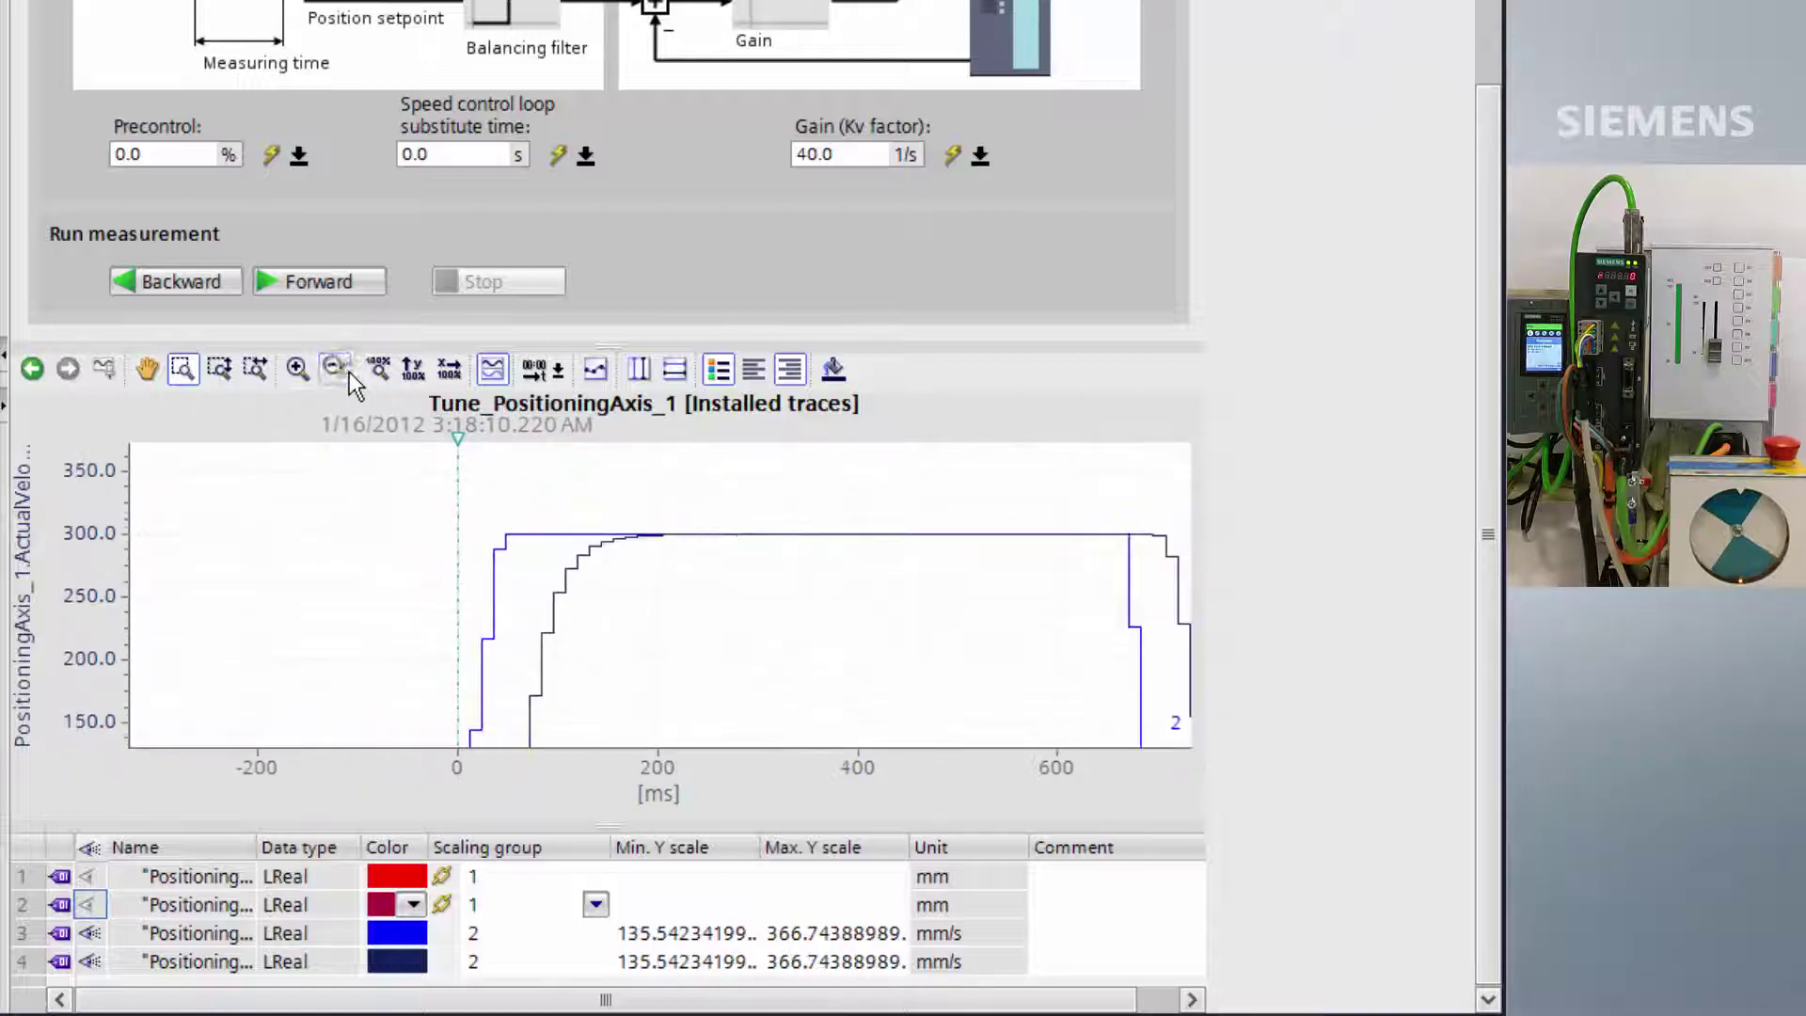
left_click(348, 371)
left_click(348, 370)
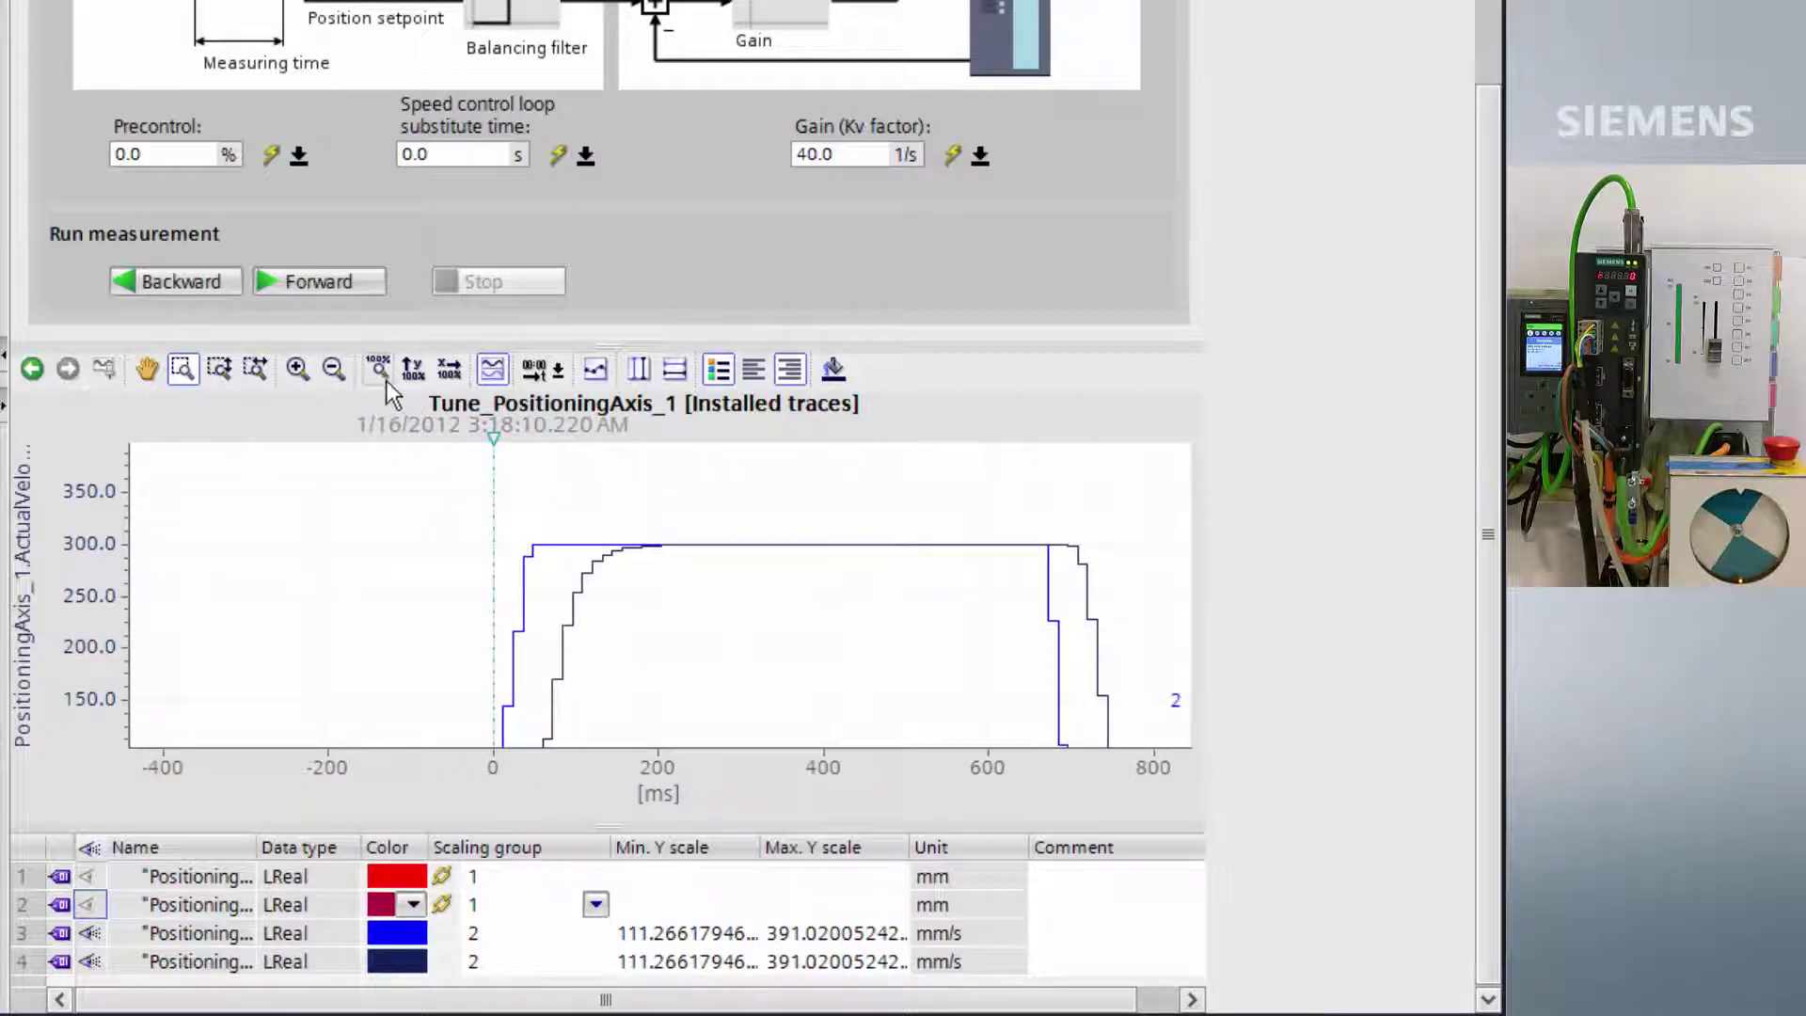
left_click(378, 369)
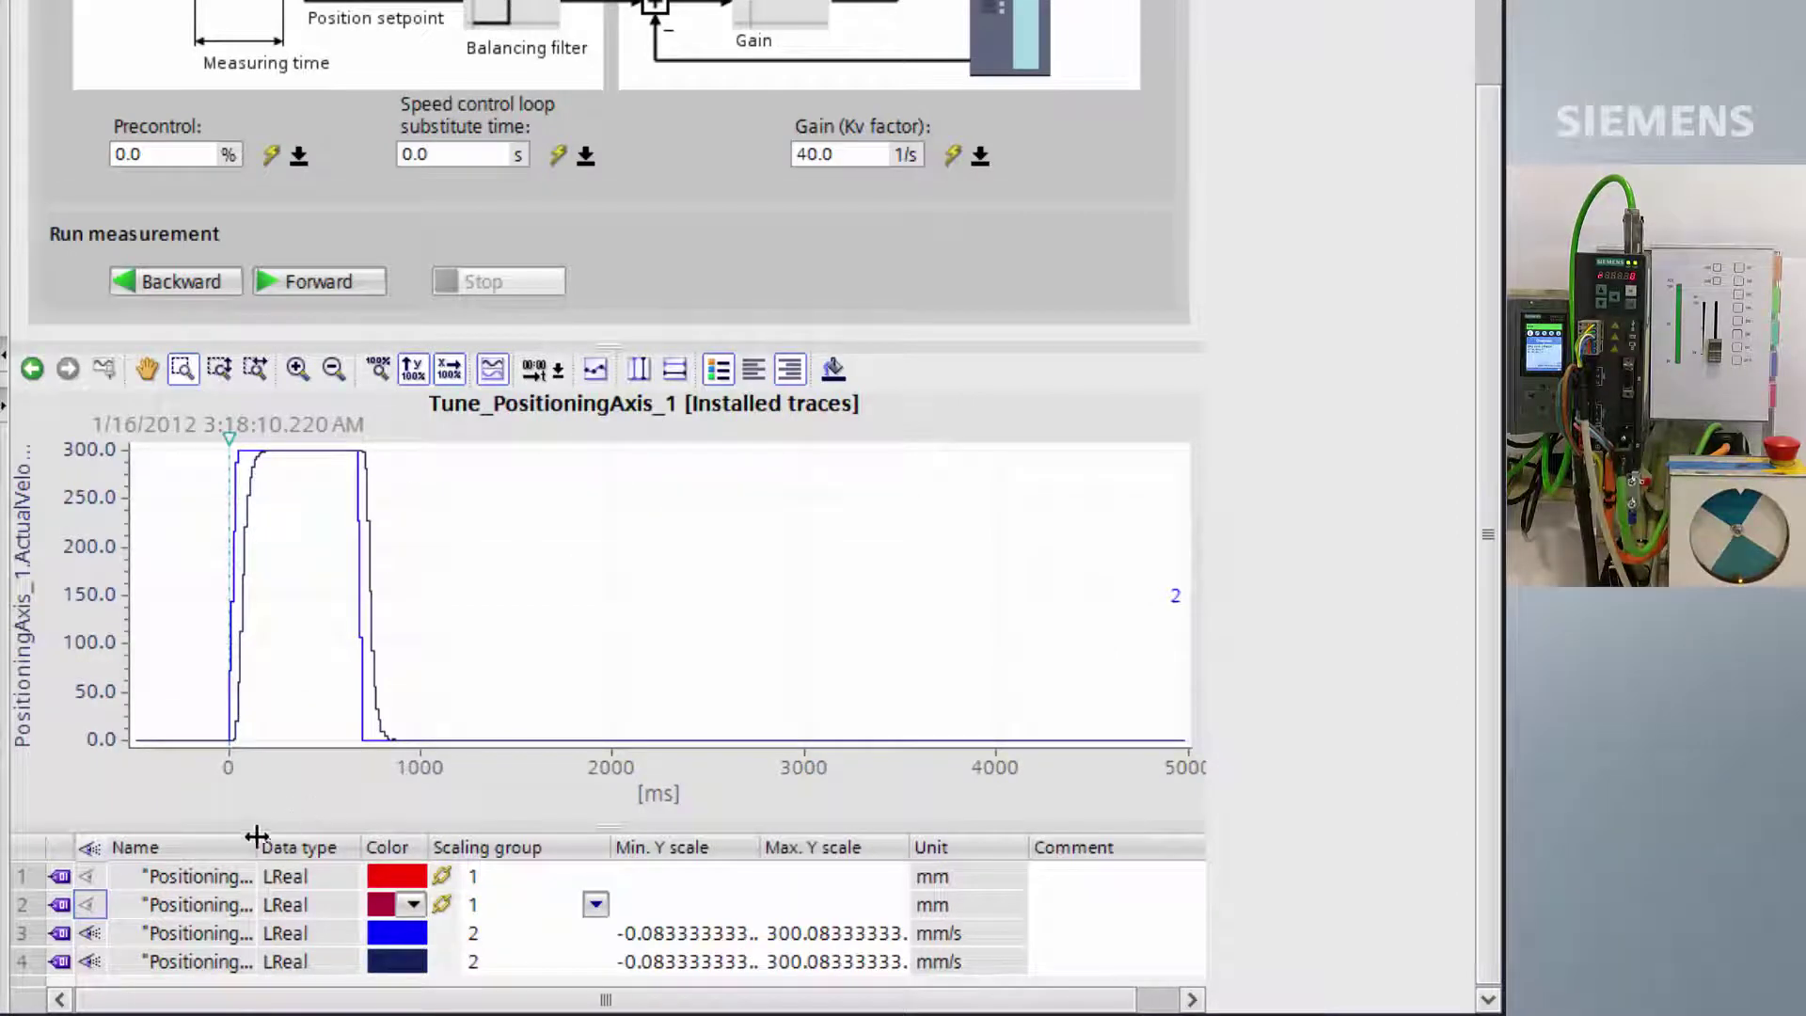
left_click_drag(257, 836, 477, 844)
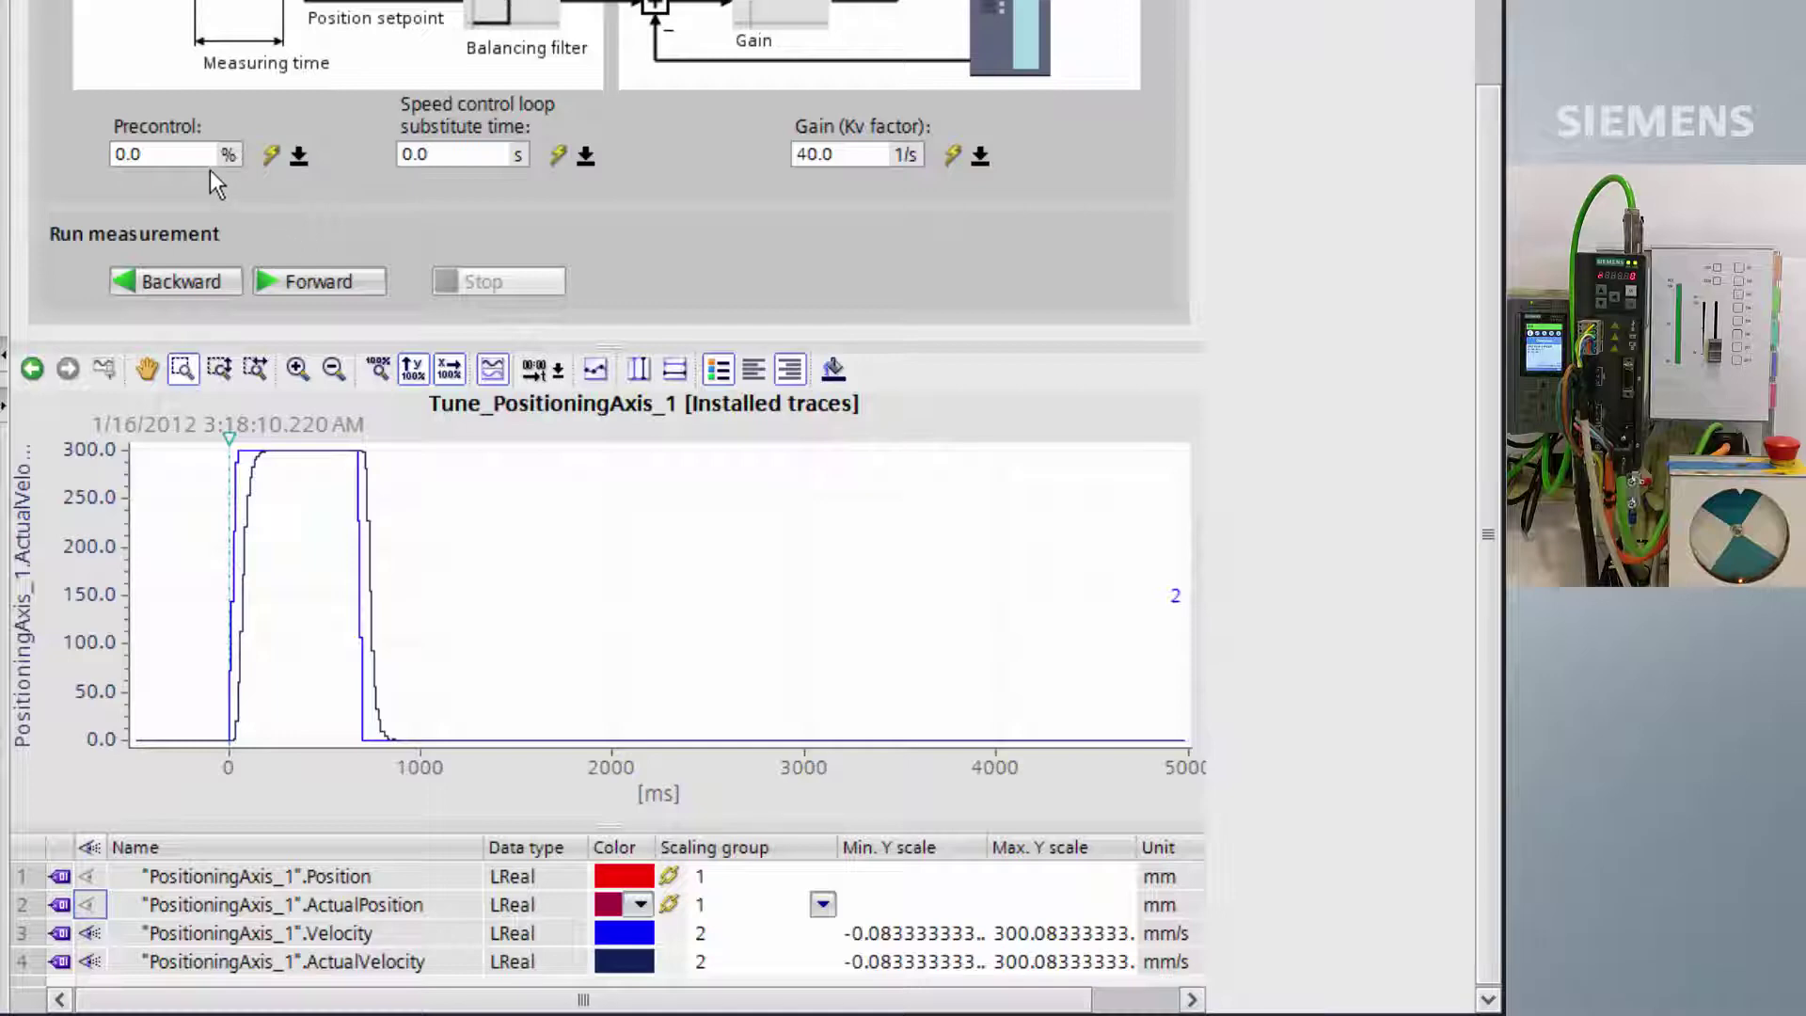
- Set precontrol to 50% and run a forward tuning measurement
double_click(188, 155)
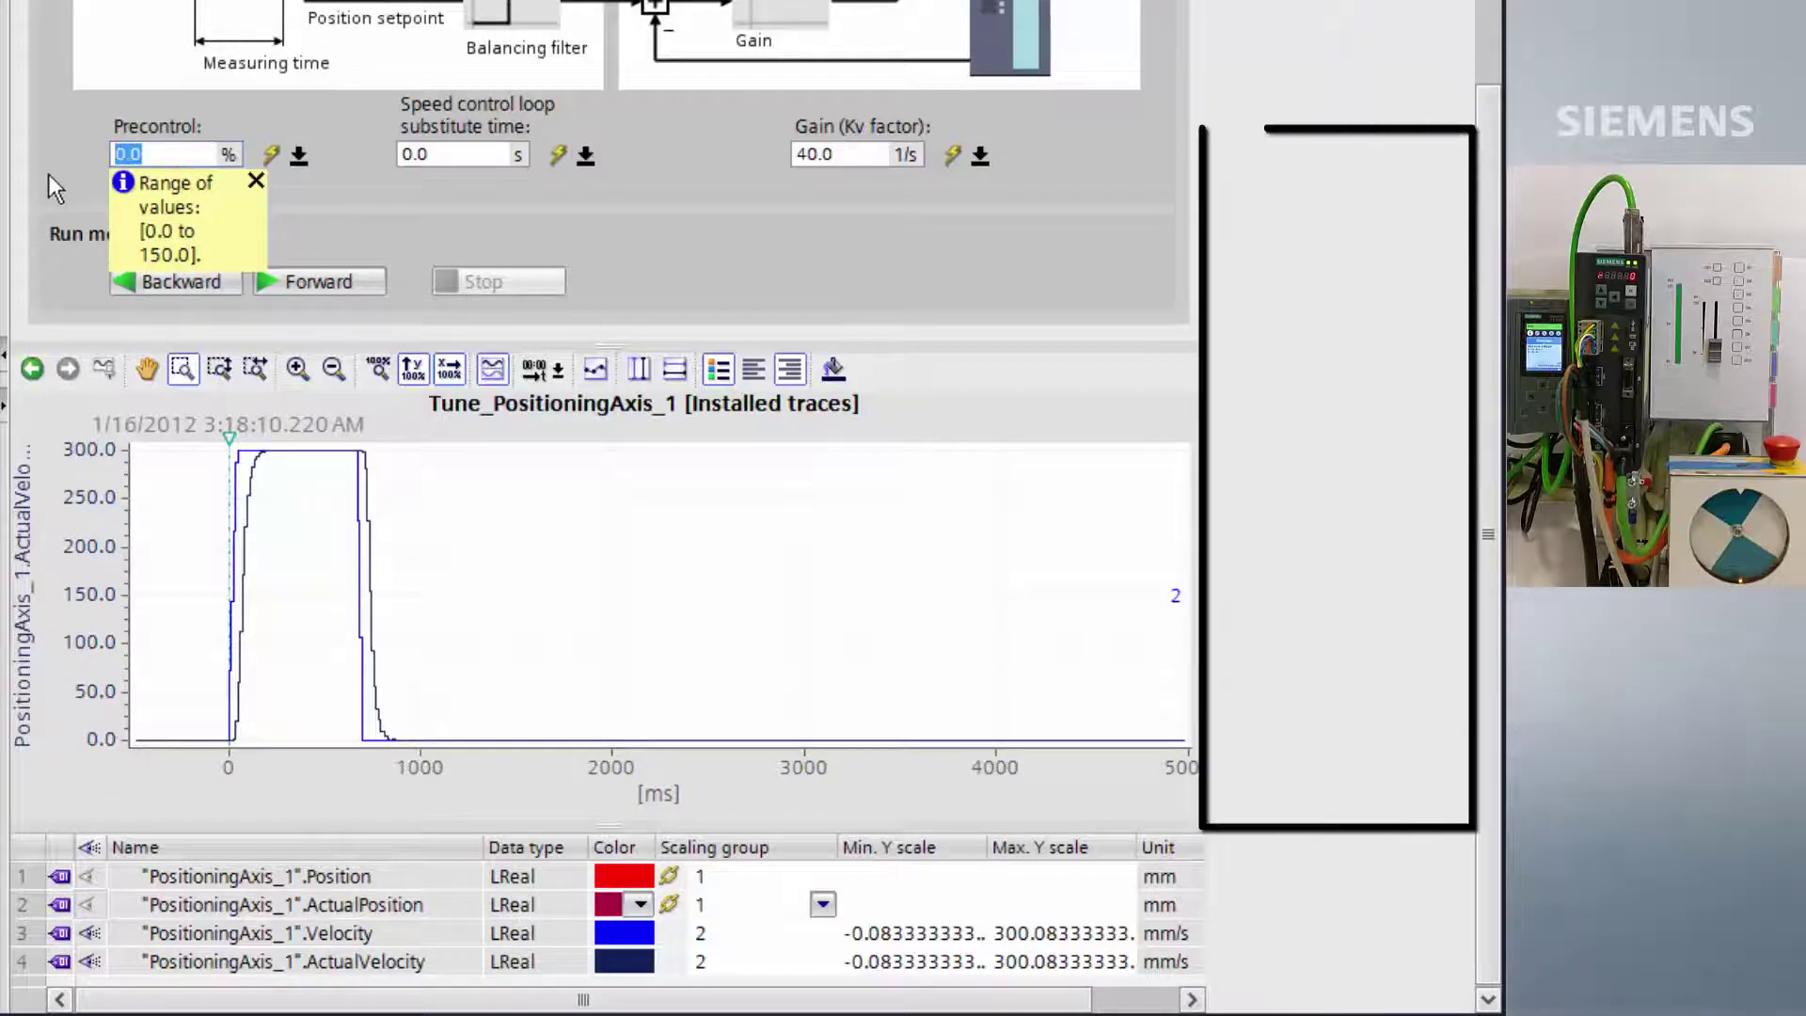
type("50")
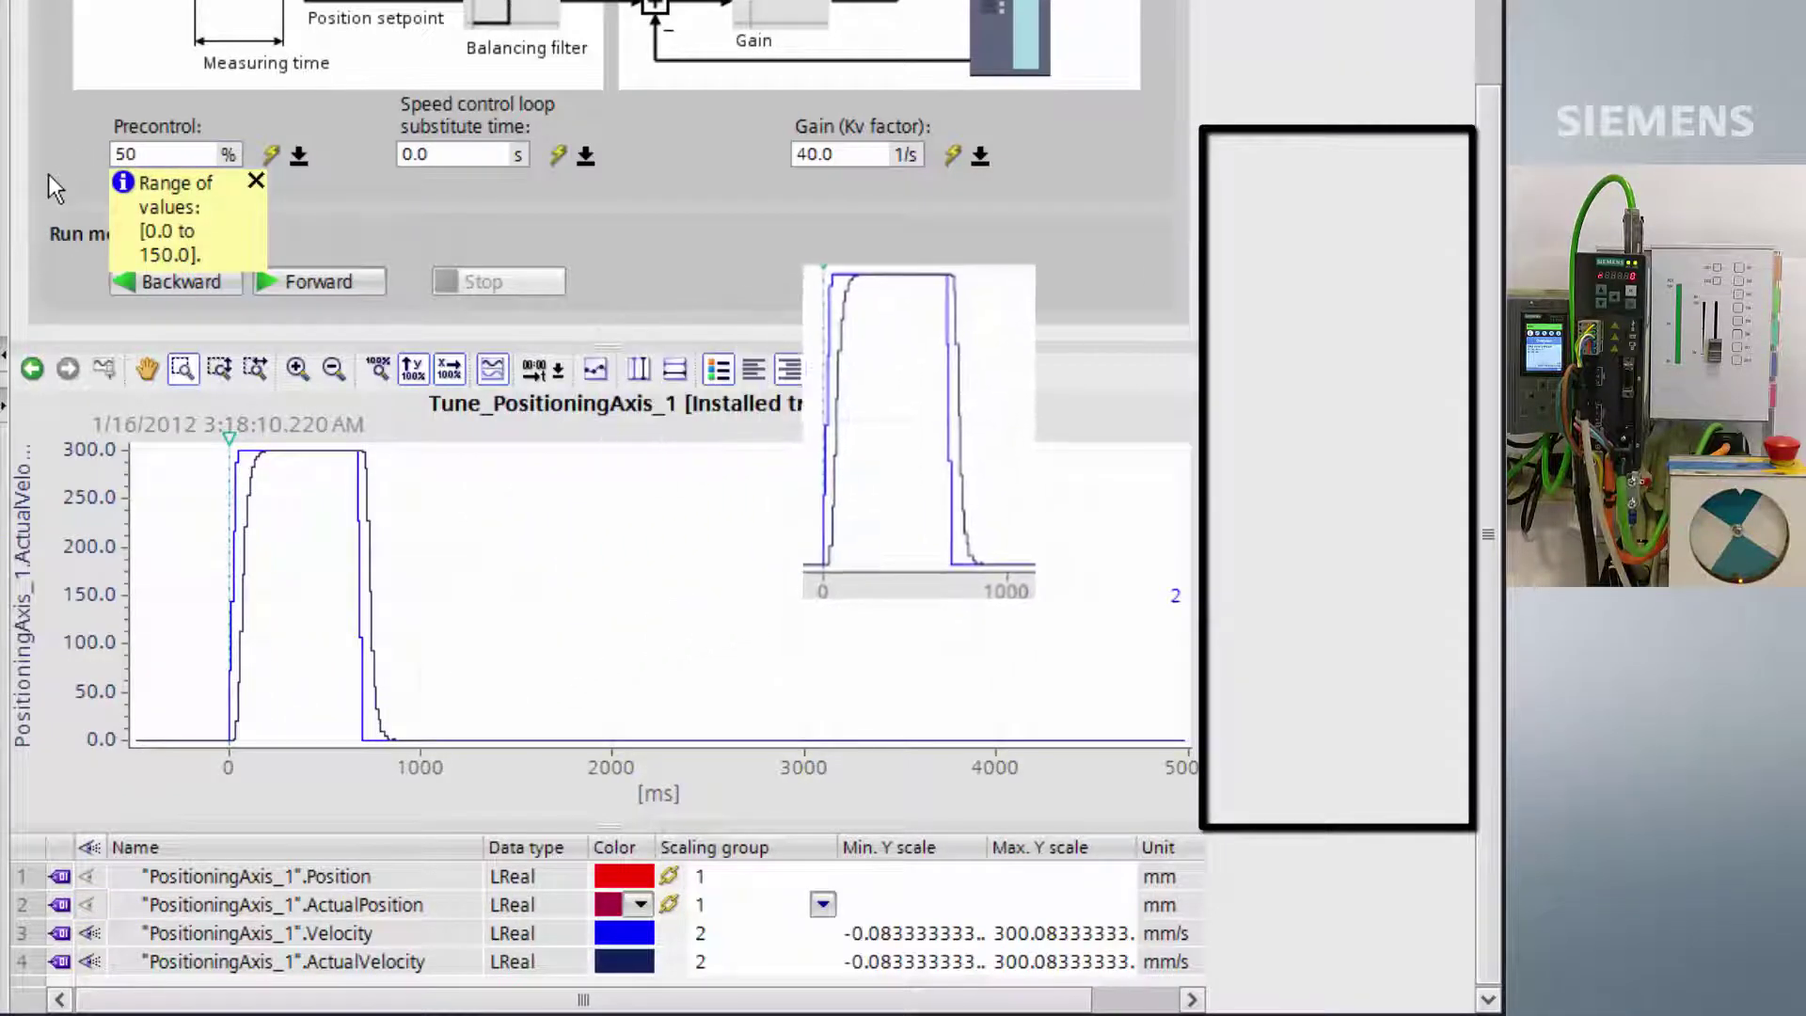
left_click(301, 273)
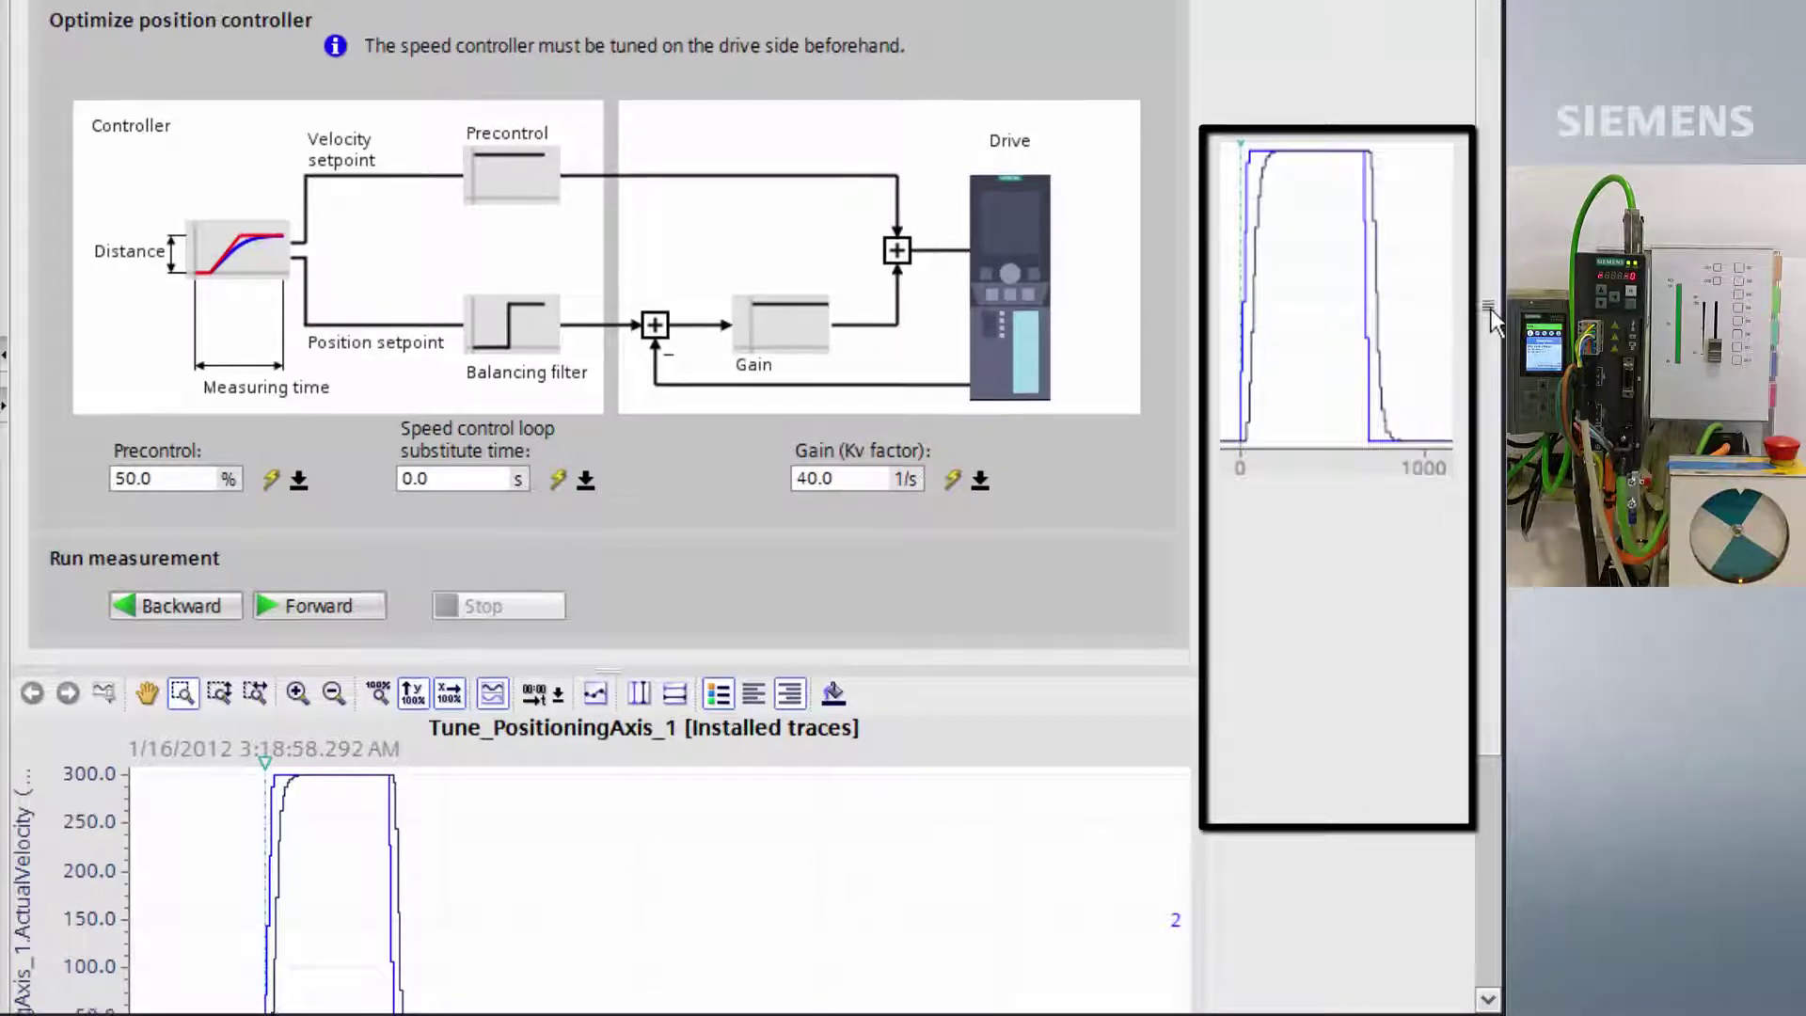
left_click_drag(1491, 308, 1479, 541)
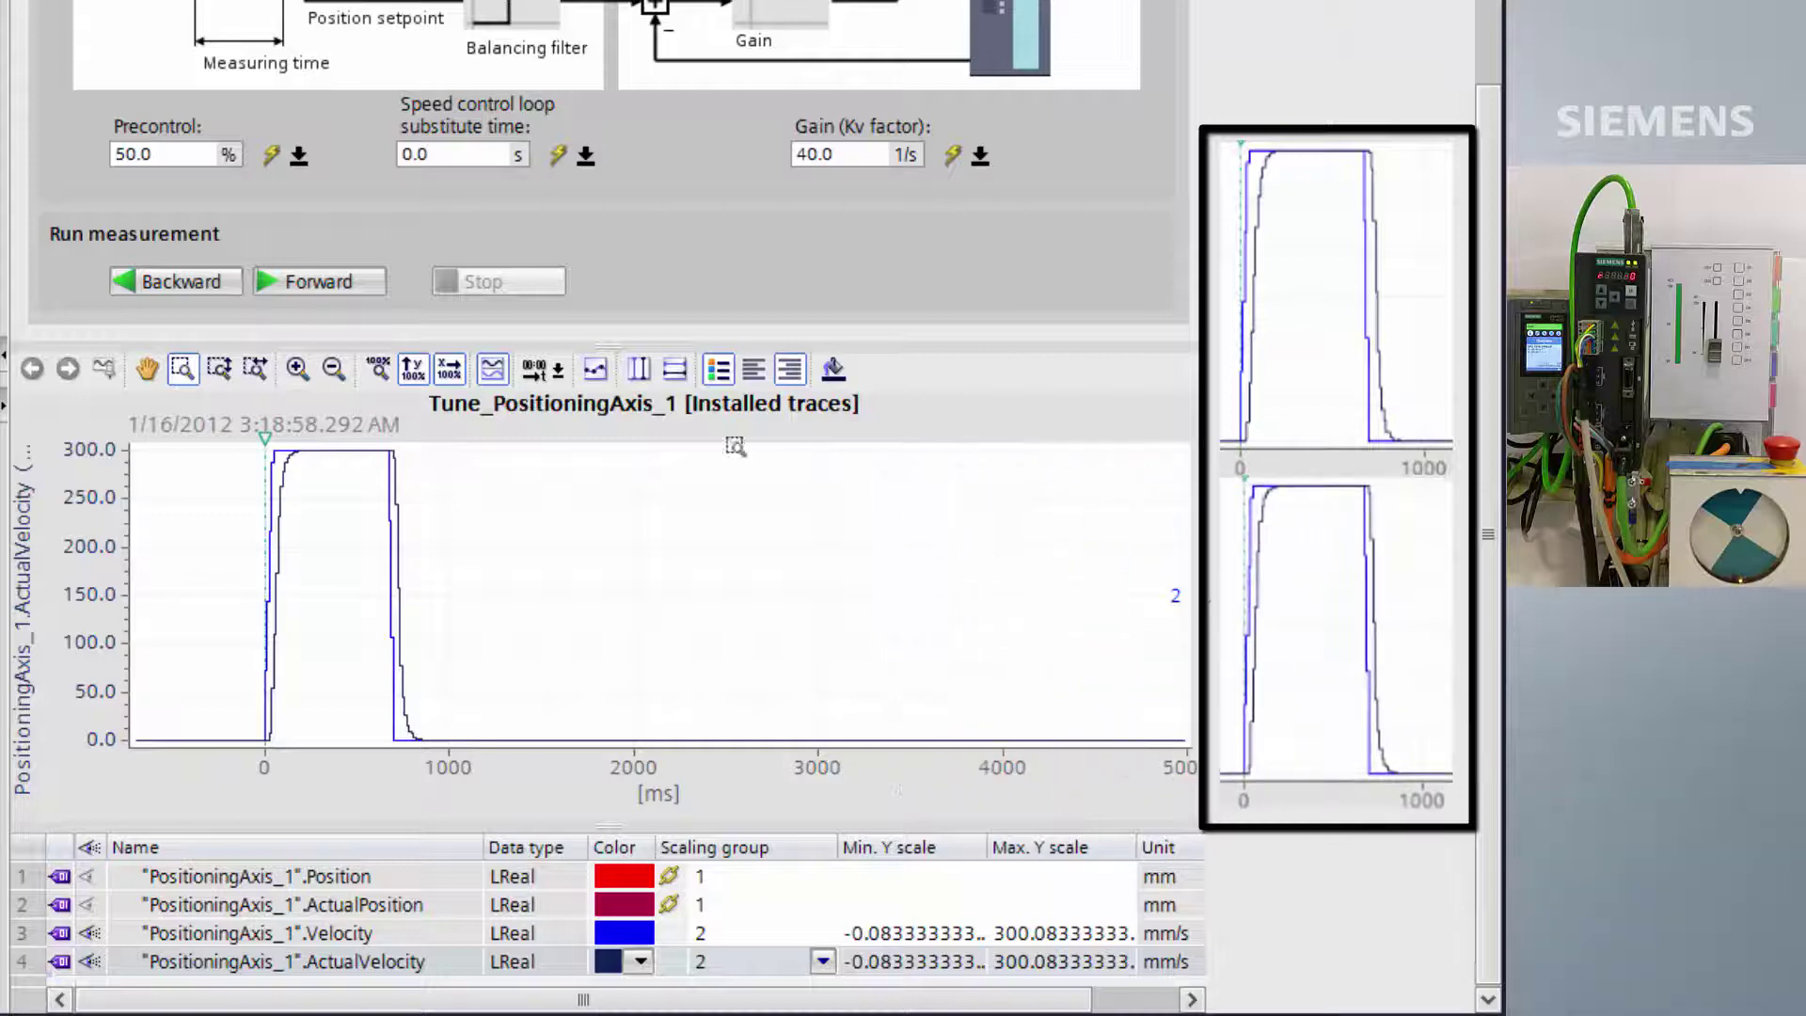
- Show the Position and ActualPosition traces again, then set precontrol to 75% and measure forward
left_click(87, 876)
left_click(87, 906)
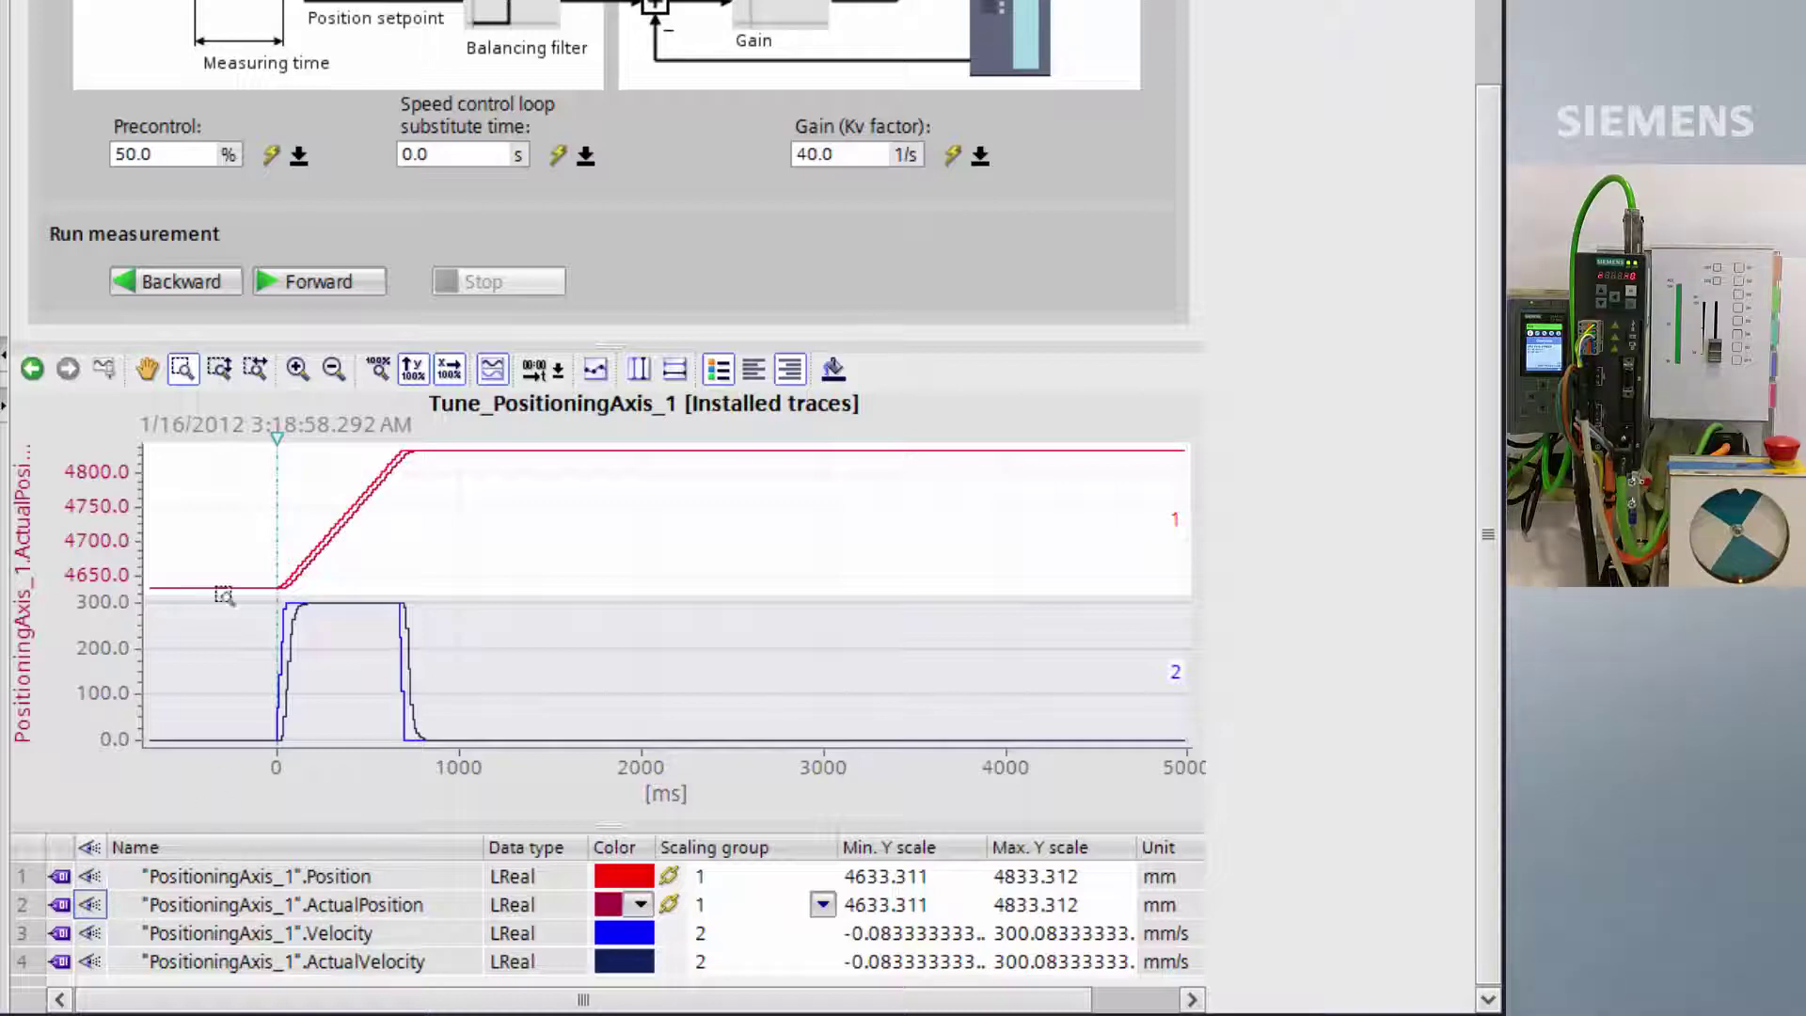
left_click(184, 153)
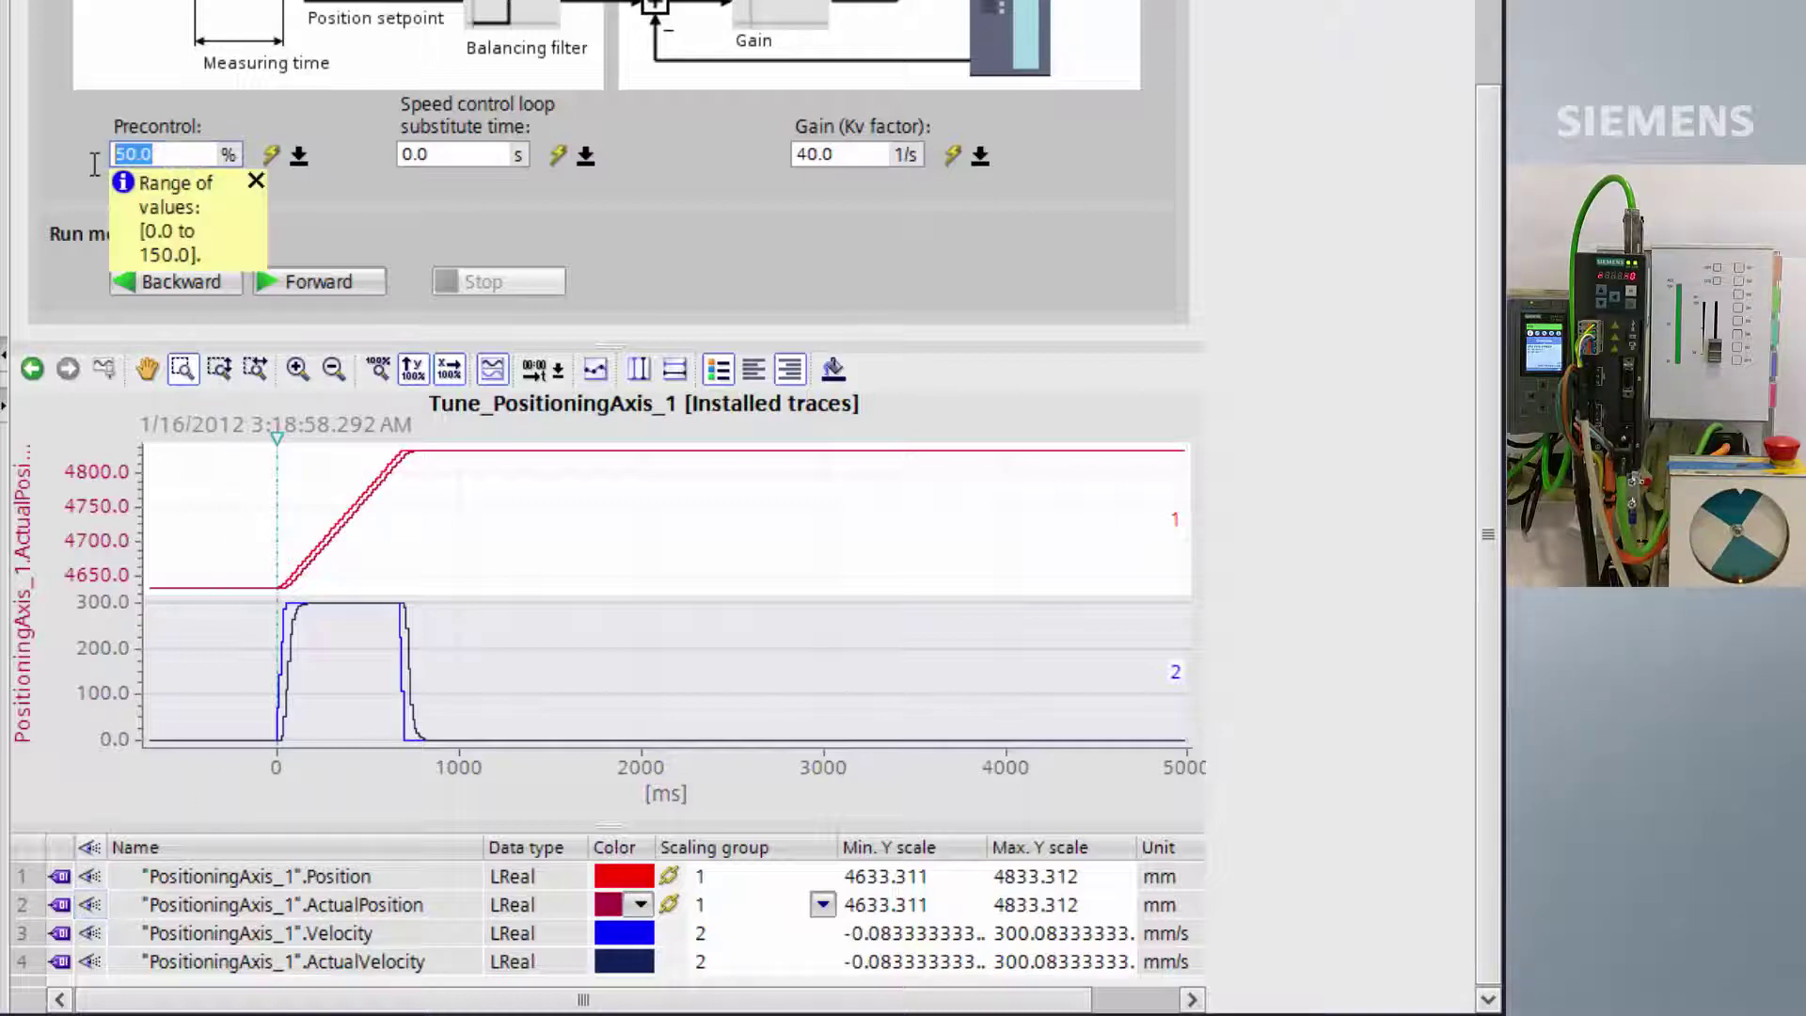
type("75")
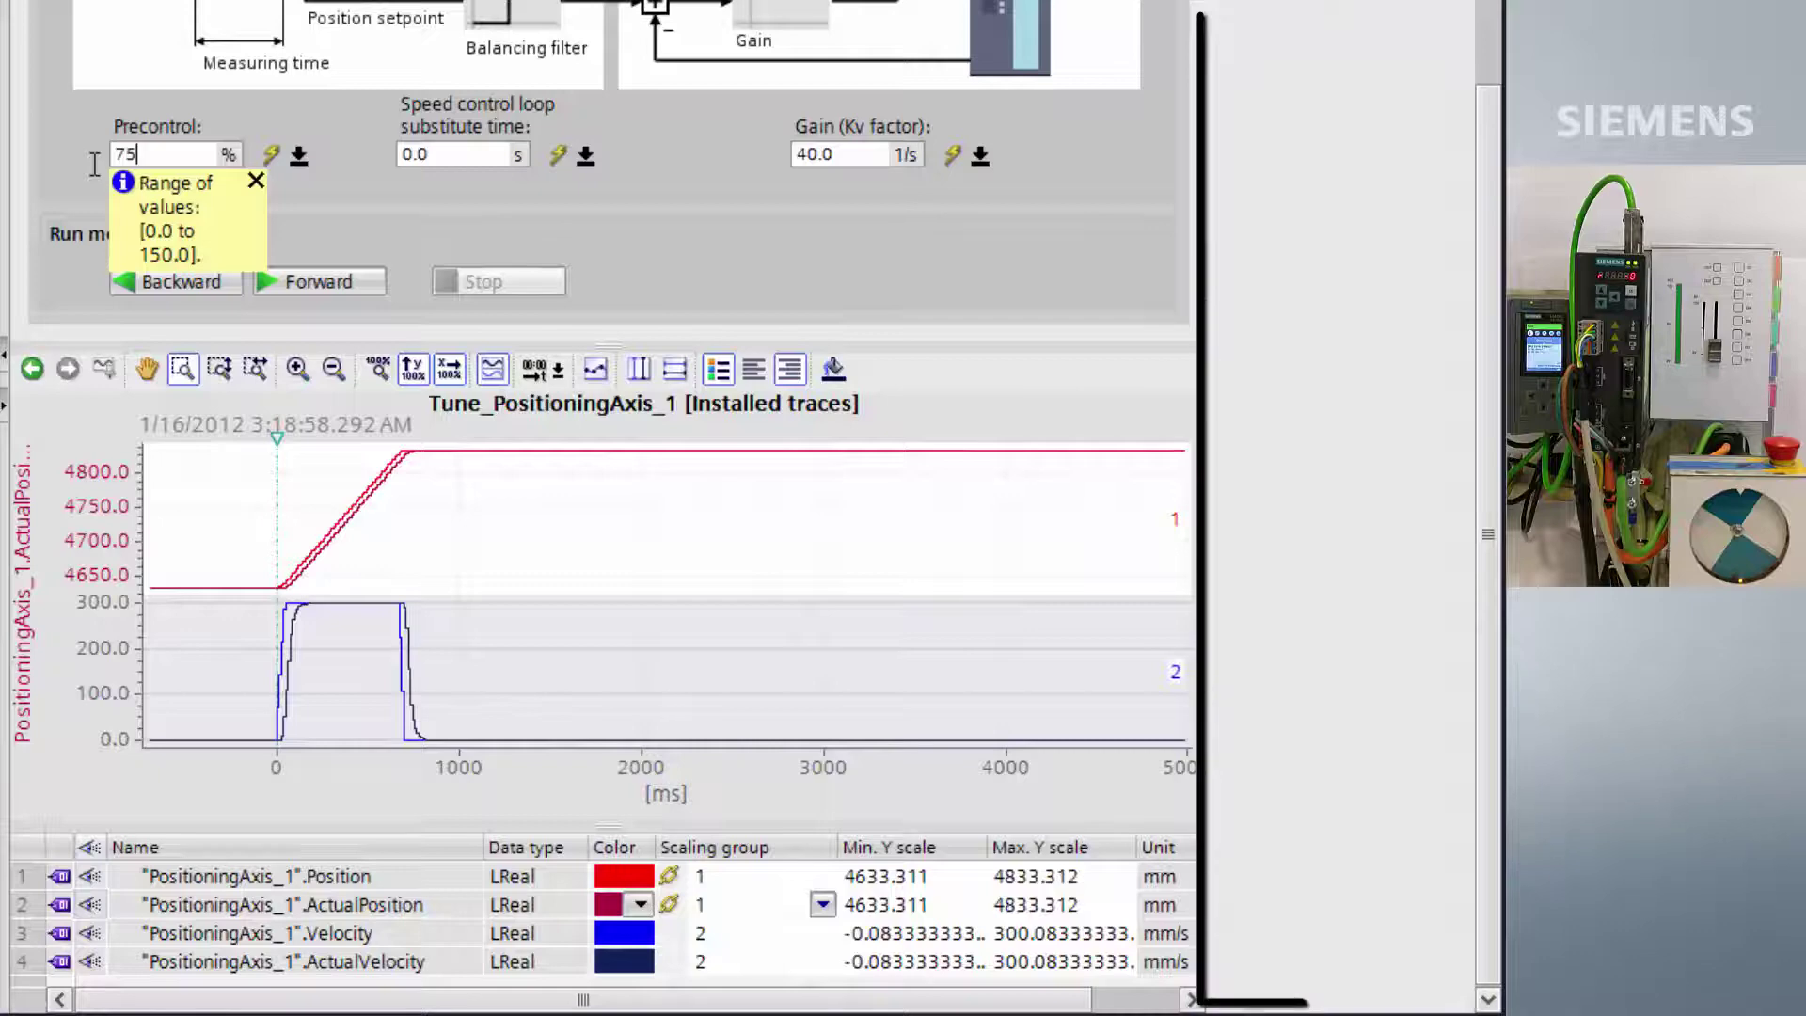
key("Return")
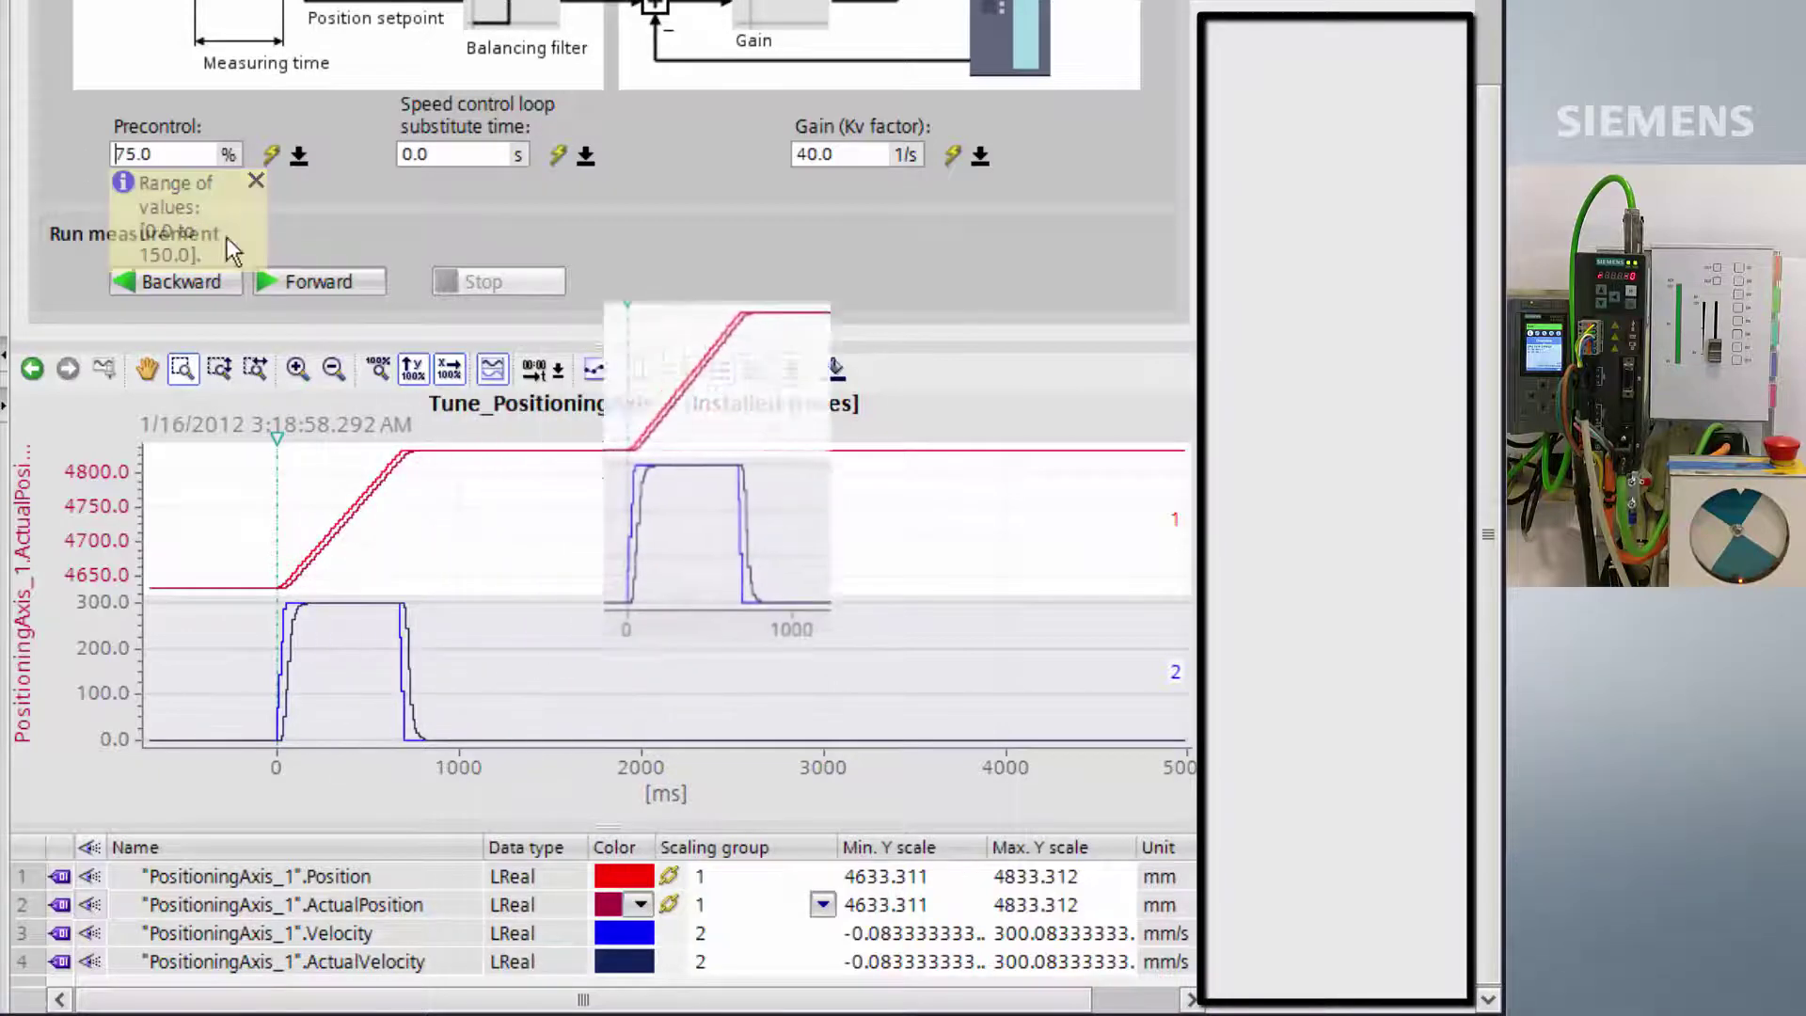
left_click(303, 278)
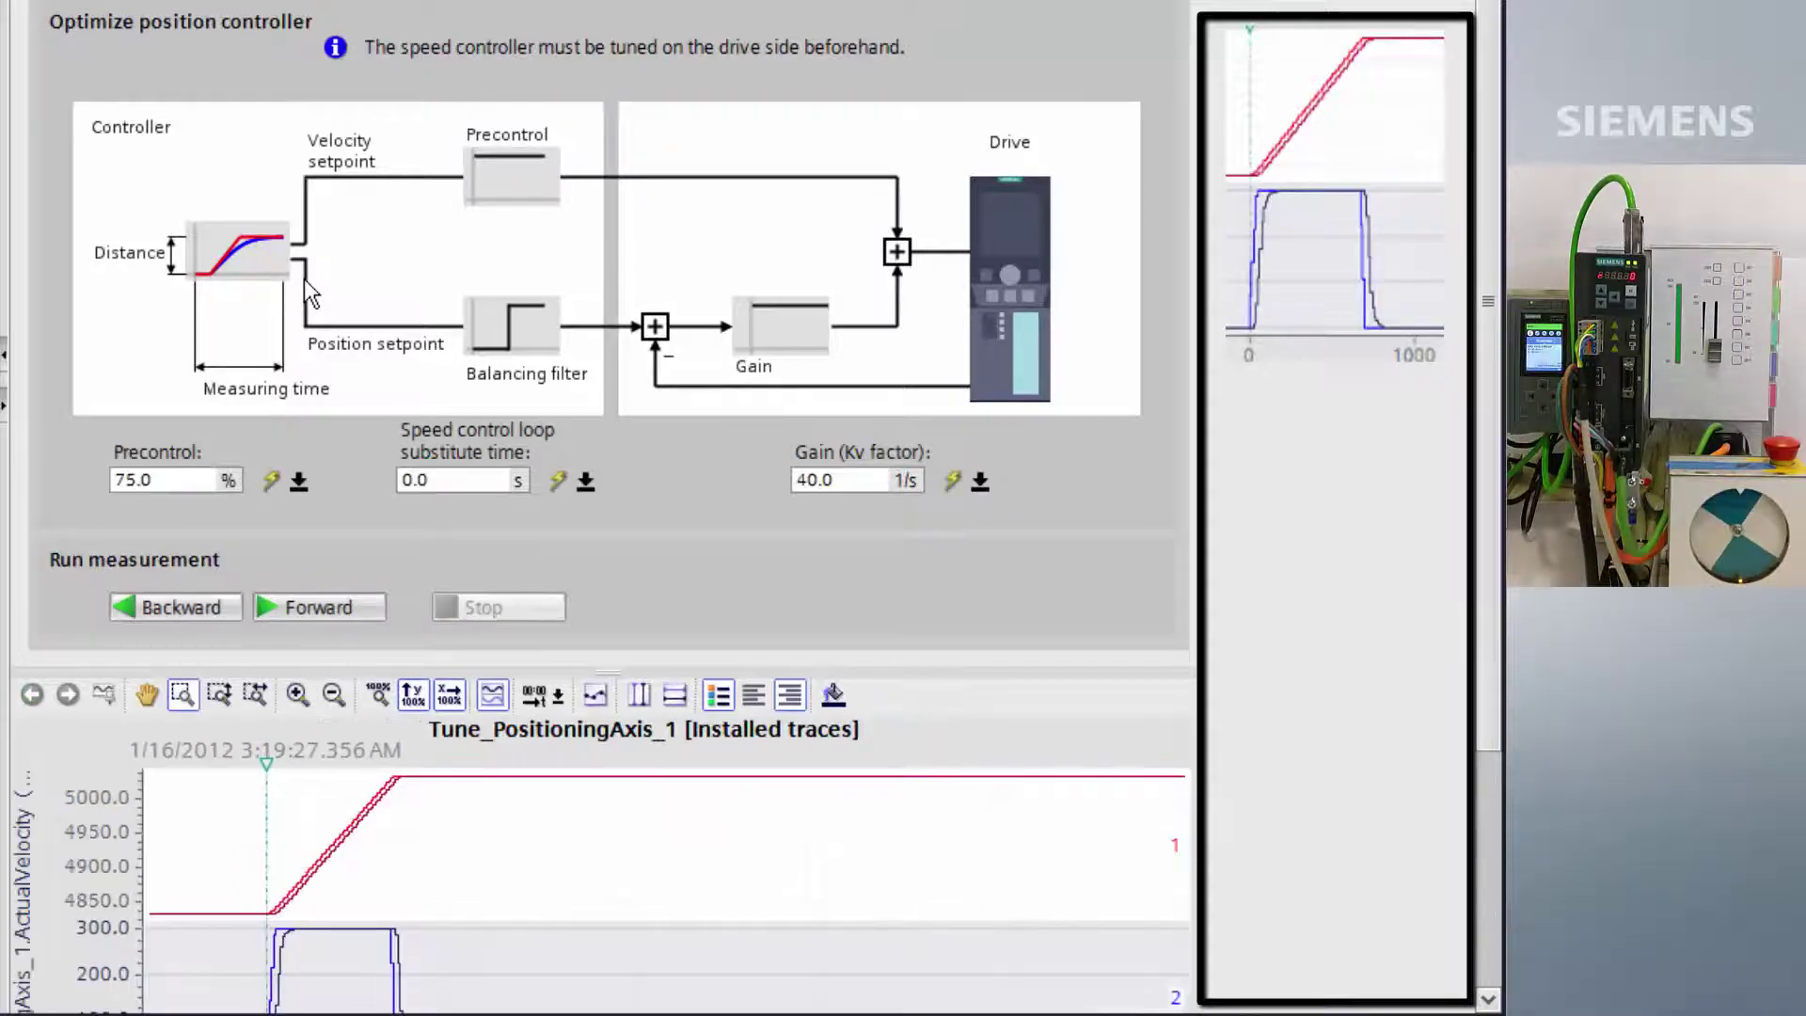
left_click_drag(1492, 303, 1489, 602)
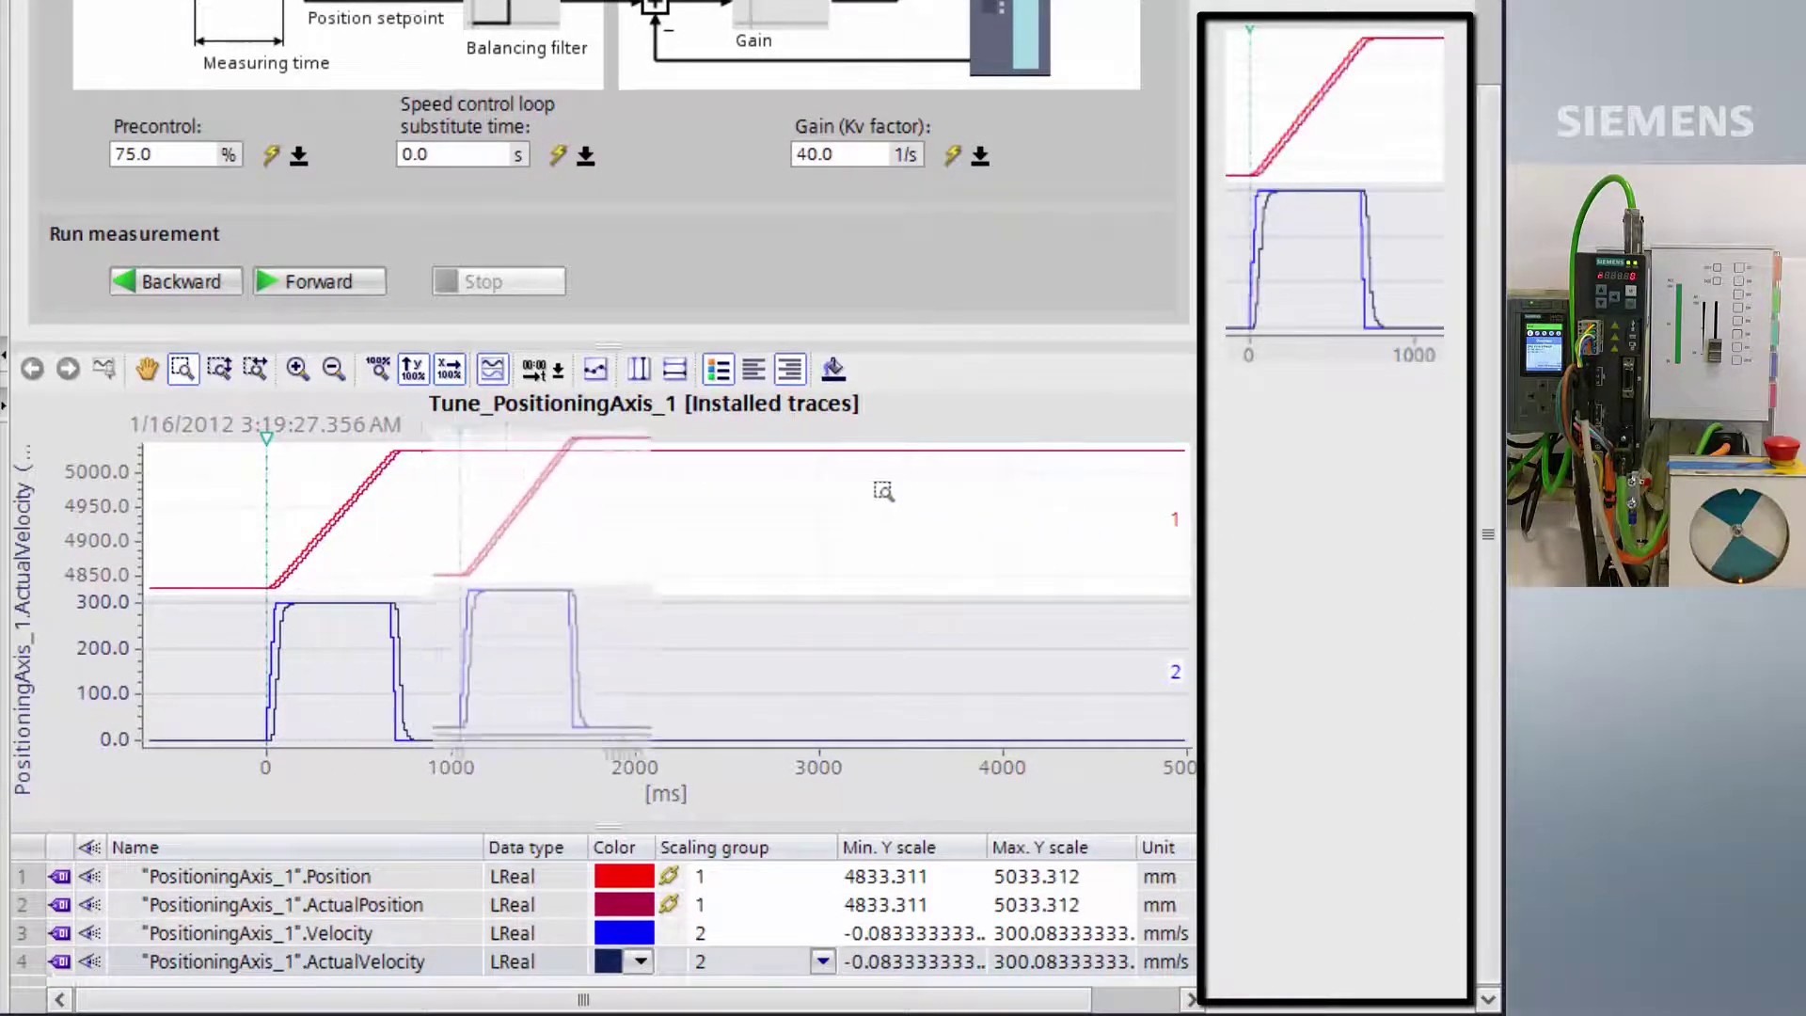
- Enter 100% precontrol, run a forward measurement, and view the resulting trace chart
double_click(113, 148)
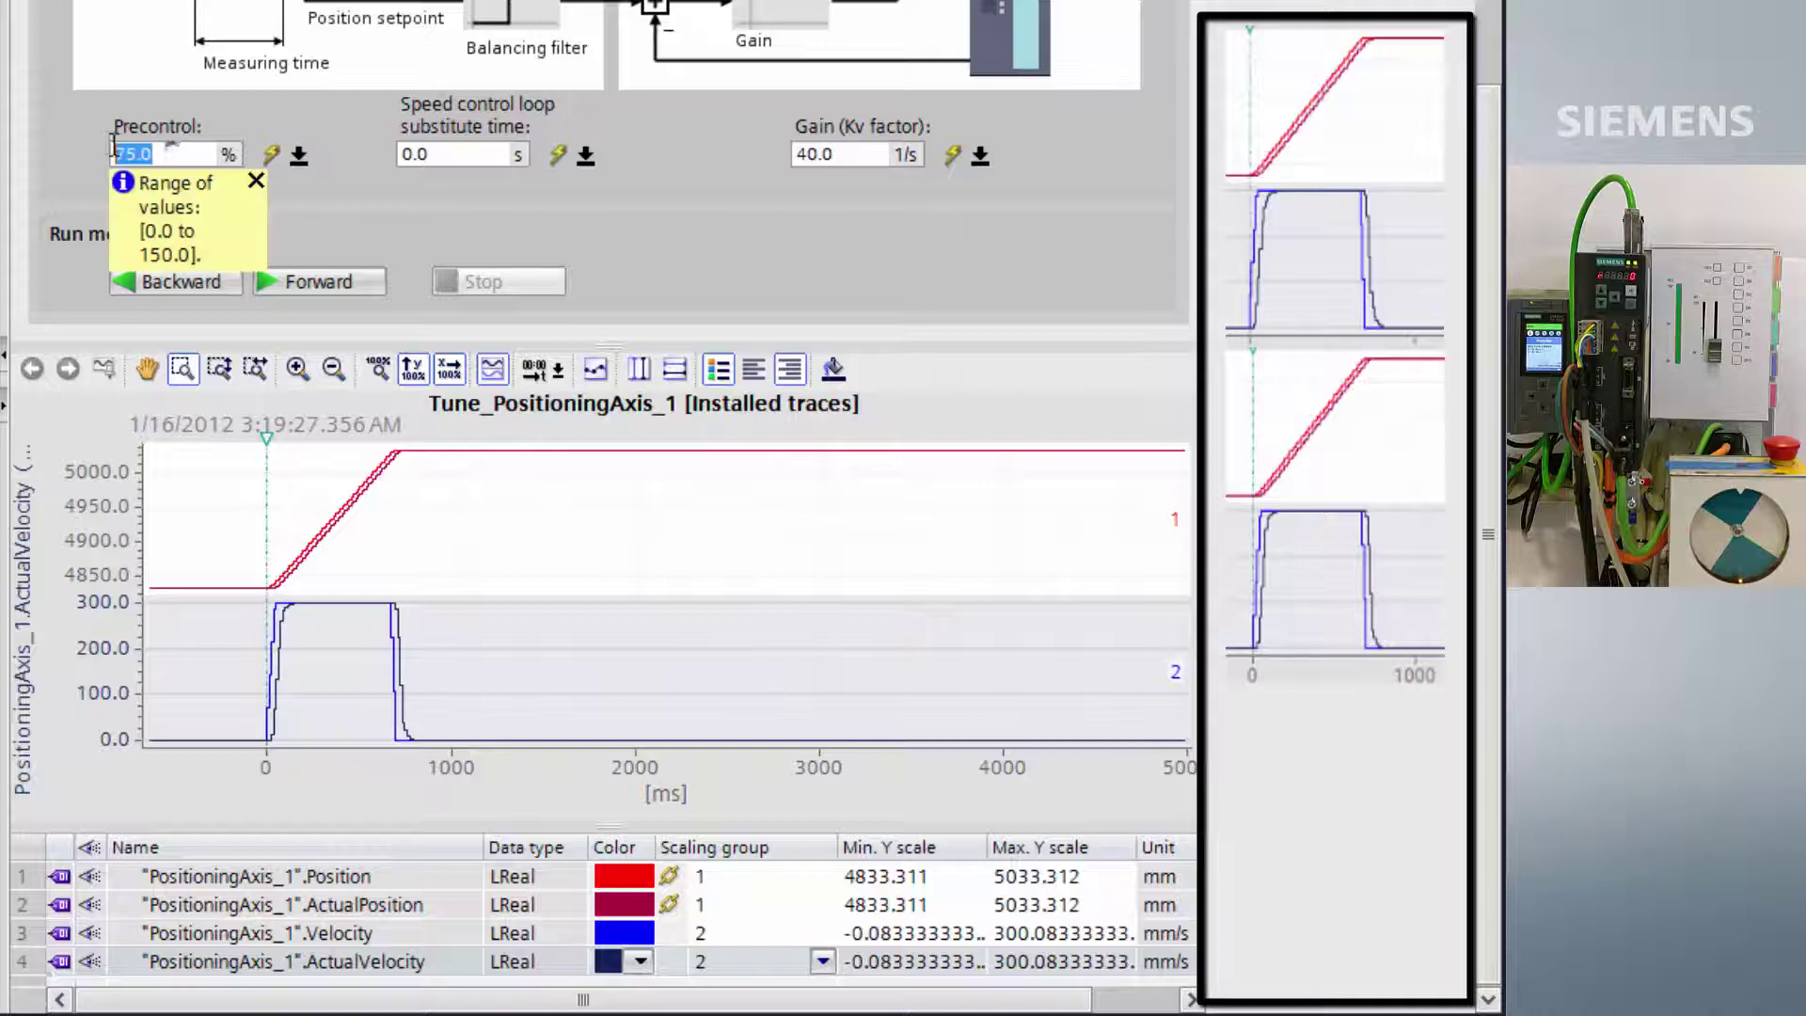
type("100")
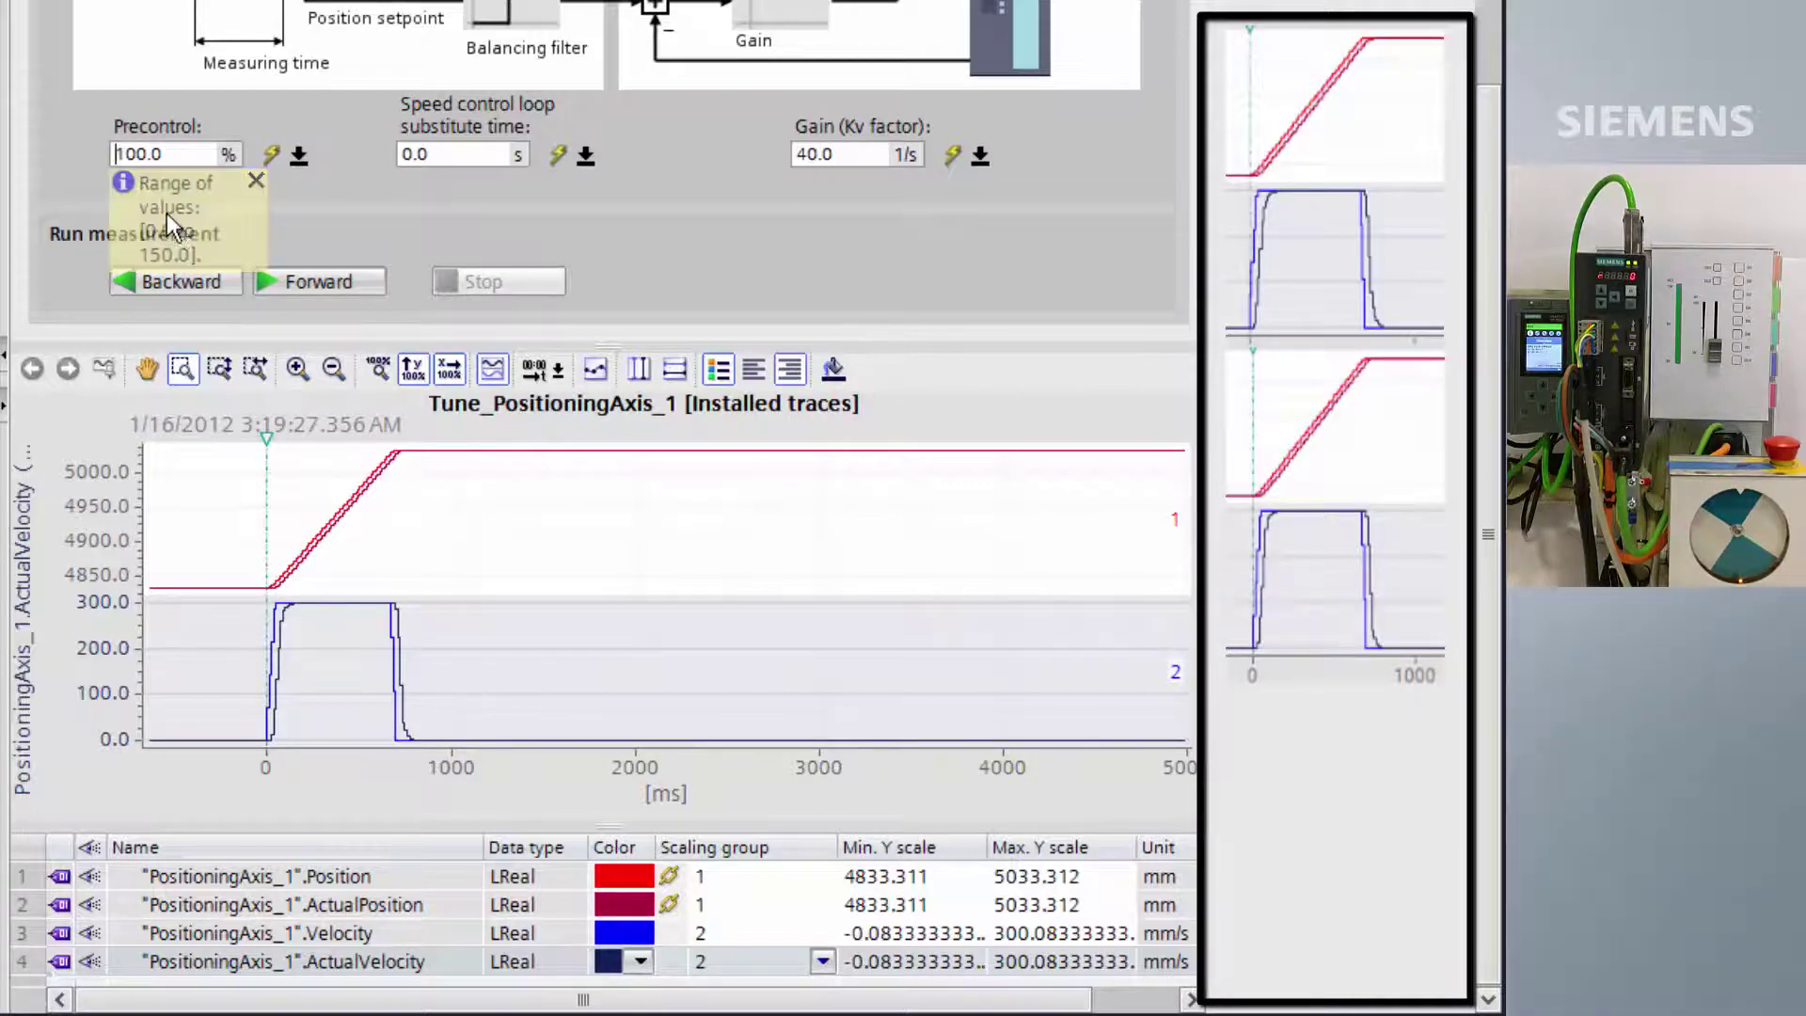
left_click(310, 287)
scroll(311, 292, "up", 3)
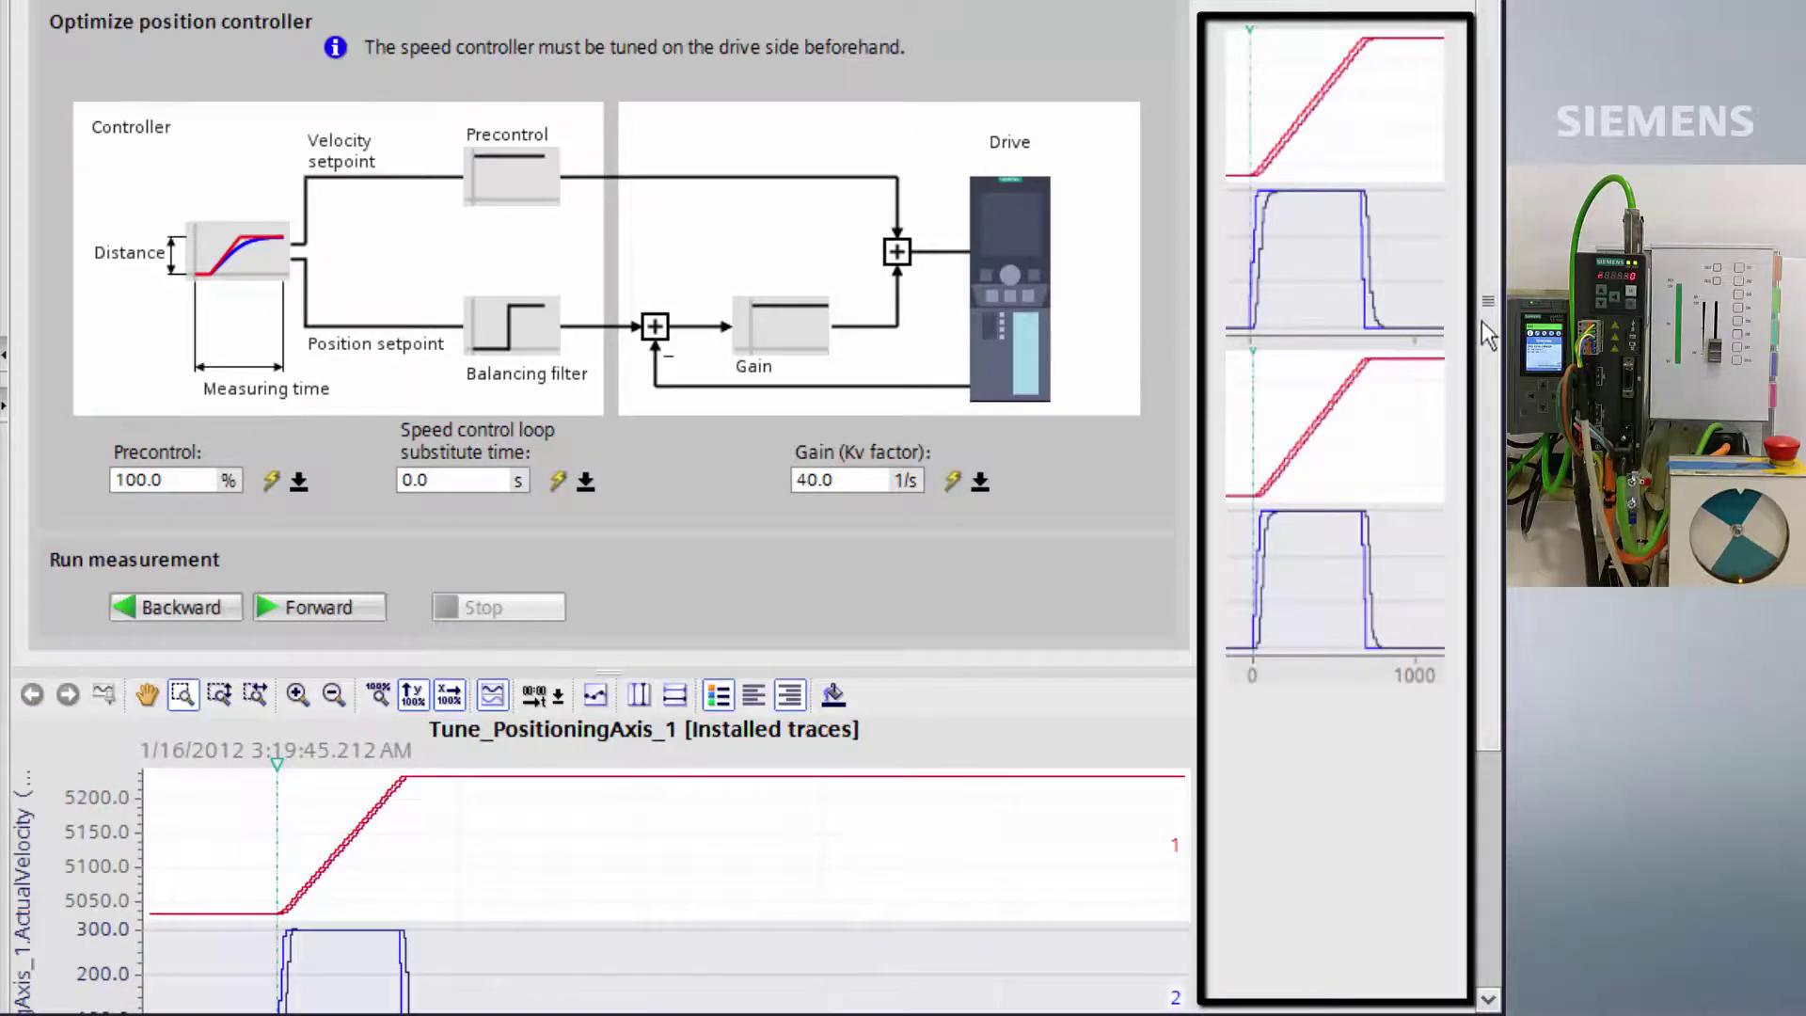
left_click_drag(1484, 321, 1498, 597)
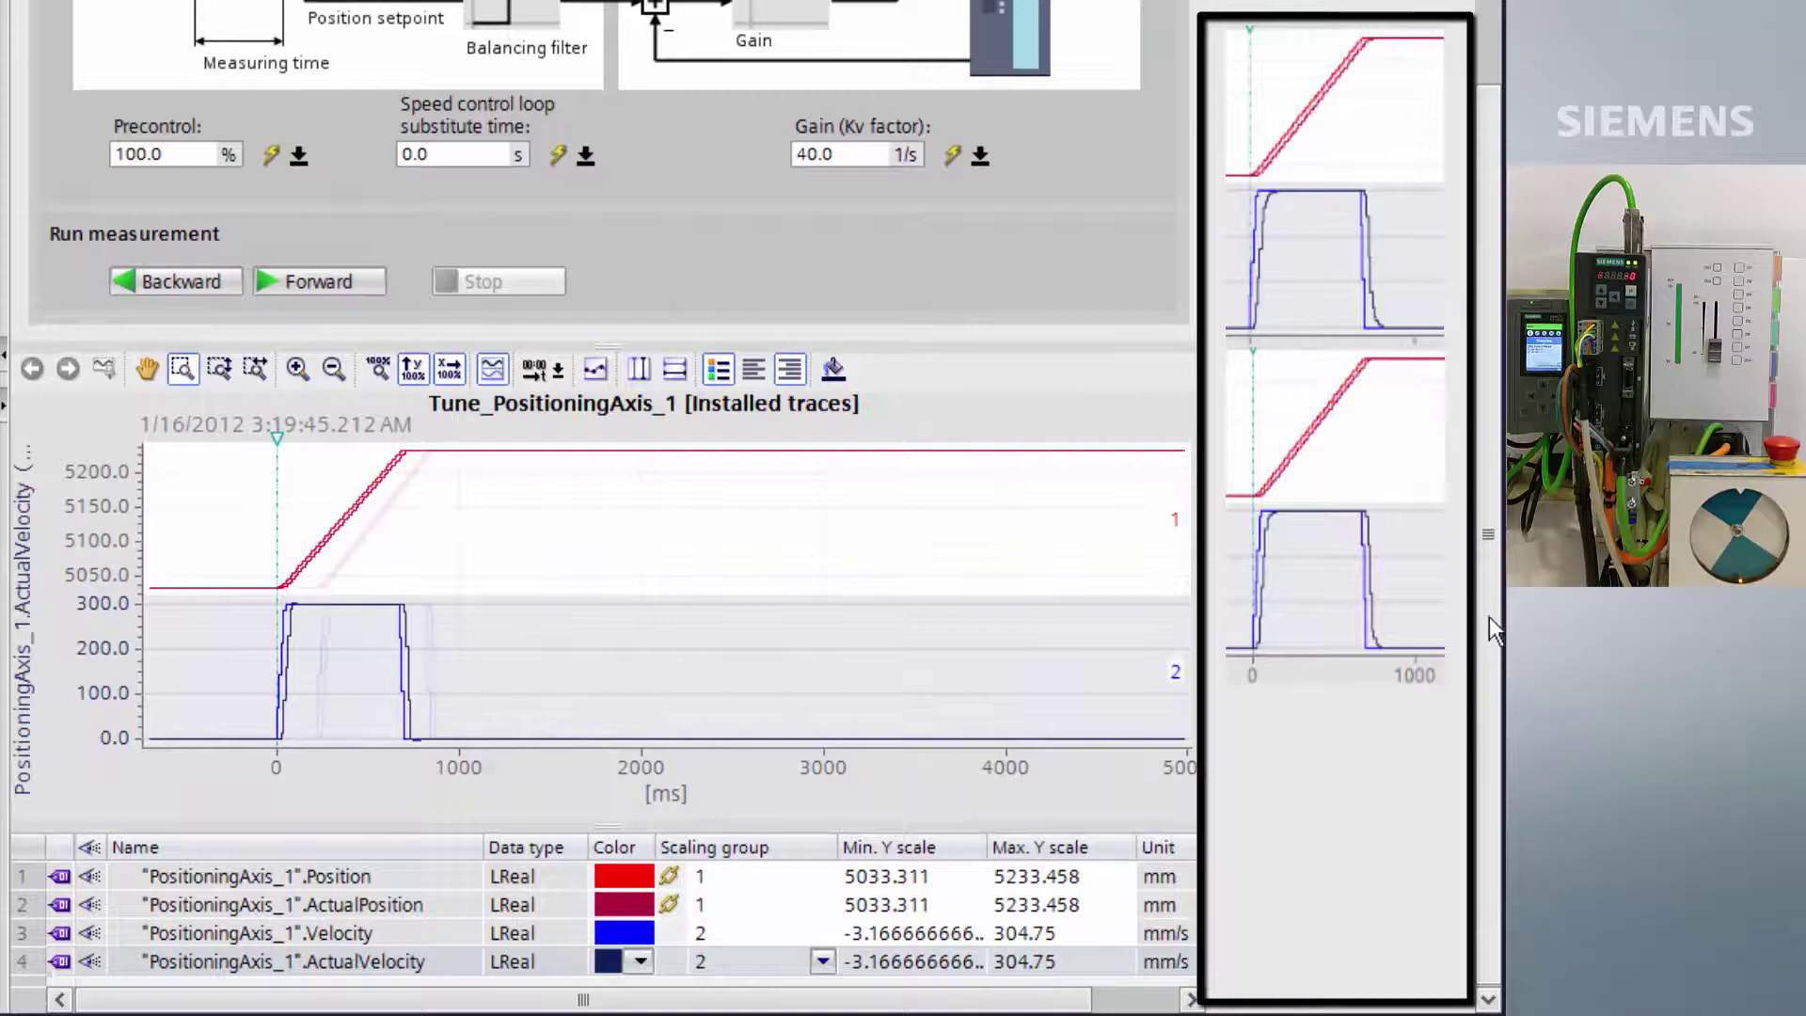